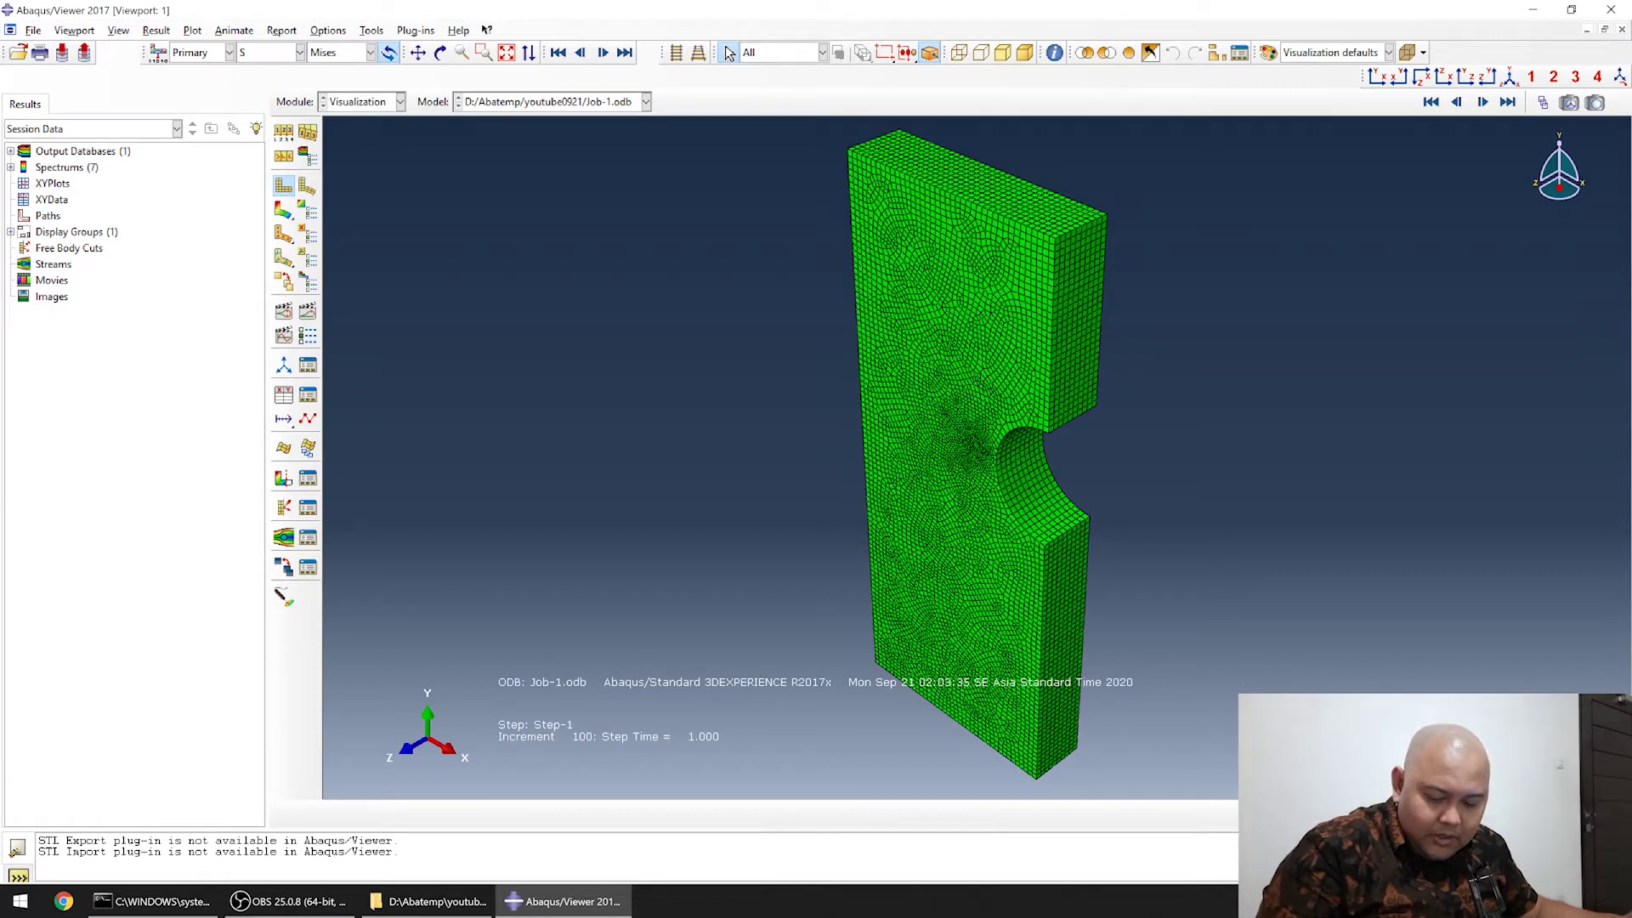
Begin a screen snip of the meshed notched plate from Job-1.odb with Win+Shift+S.
{"action": "key", "text": "super+shift+s"}
Snip a rectangle tightly framing the green meshed plate to the clipboard.
{"action": "left_click_drag", "start_coordinate": [789, 89], "coordinate": [1188, 779]}
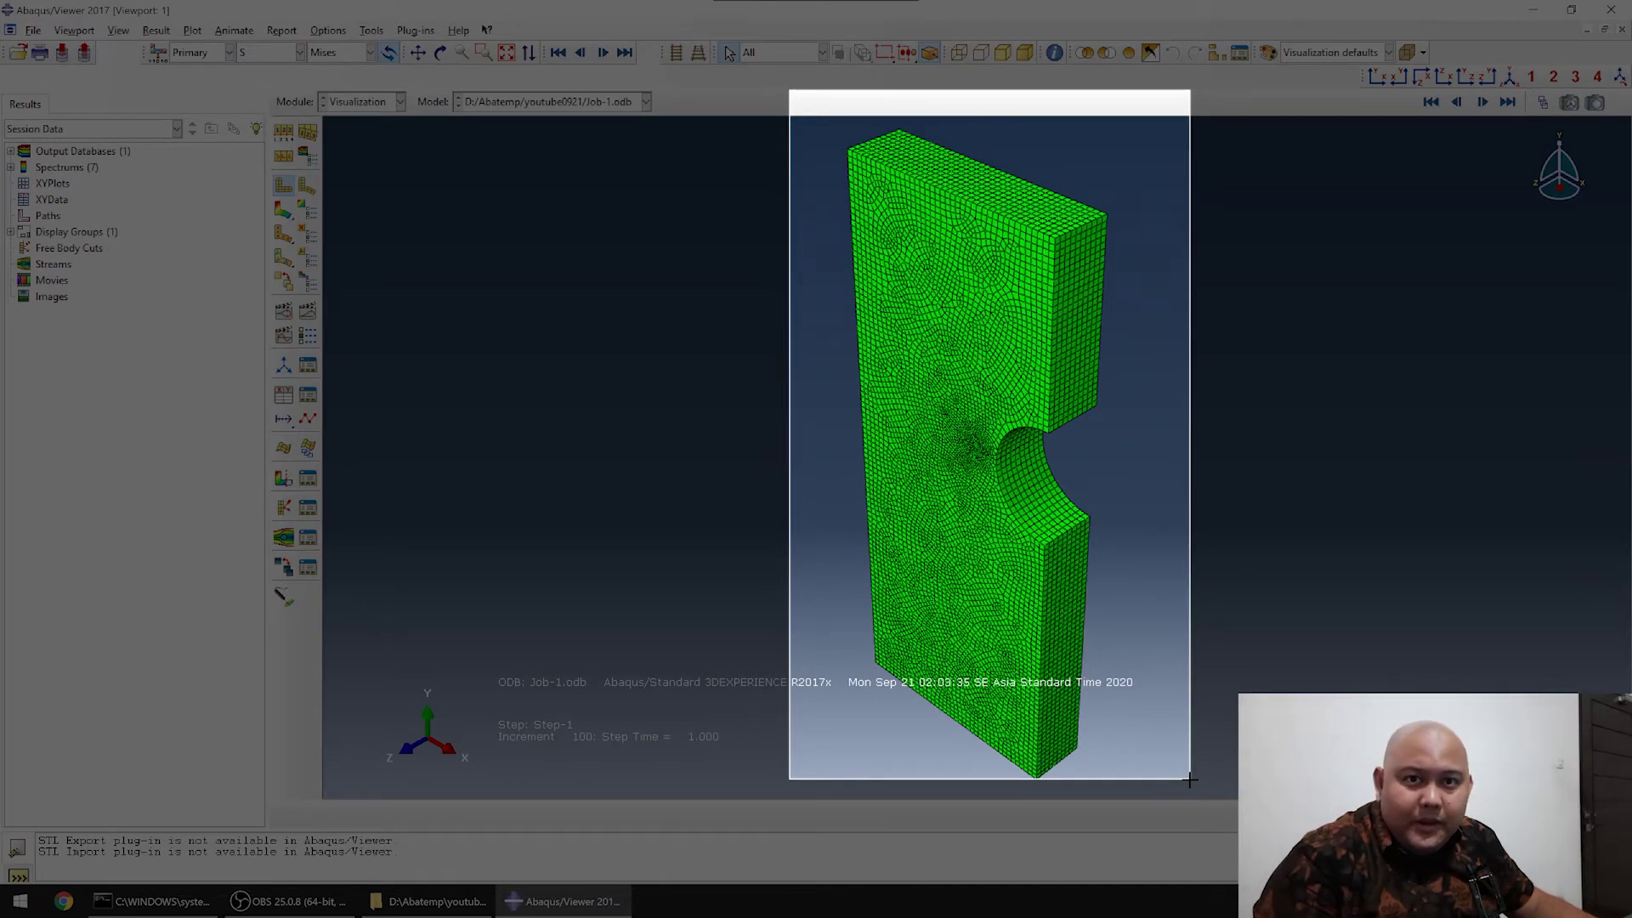
{"action": "left_click_drag", "start_coordinate": [1188, 779], "coordinate": [1189, 779]}
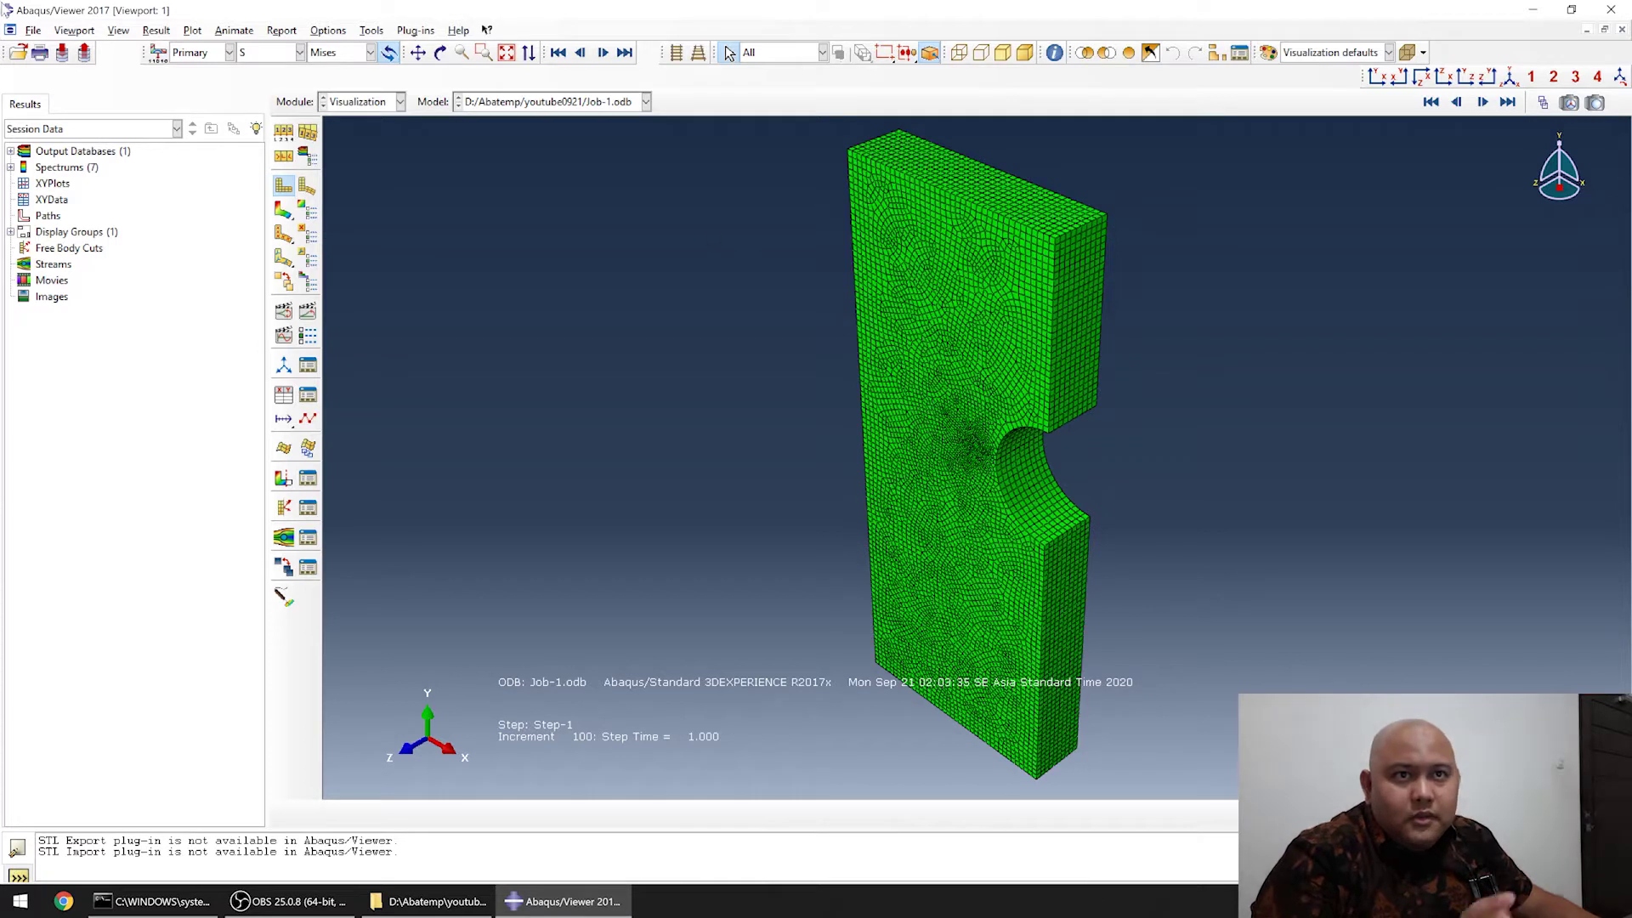
{"action": "left_click", "coordinate": [31, 31]}
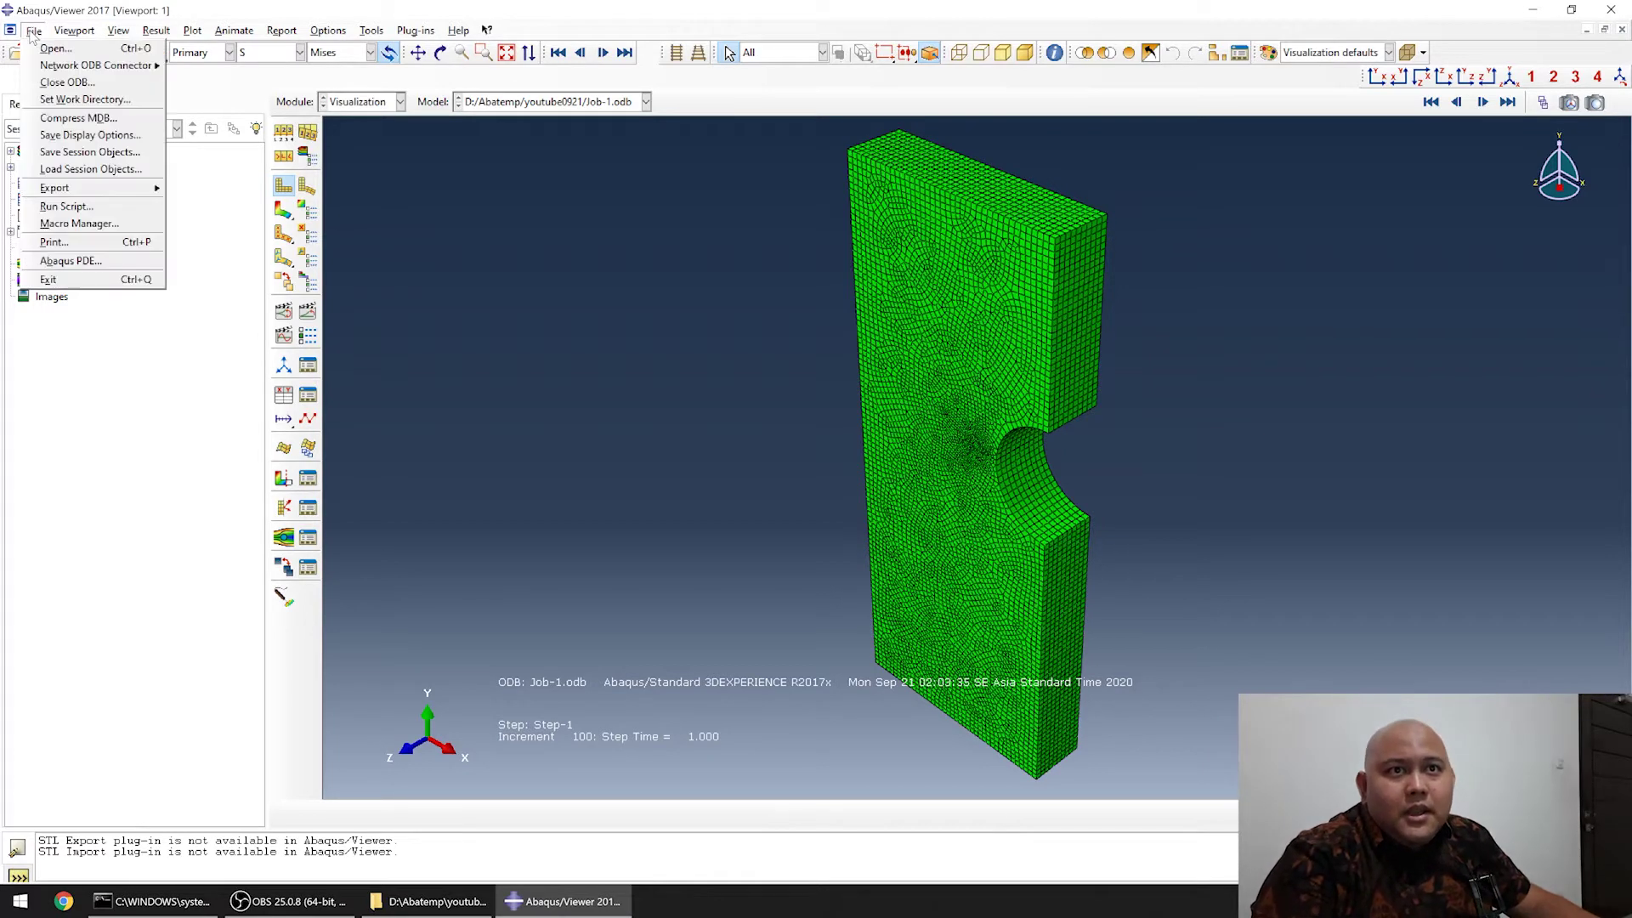
Set printing to send all viewports to a PNG file named 'tes' instead of a printer.
{"action": "left_click", "coordinate": [66, 246]}
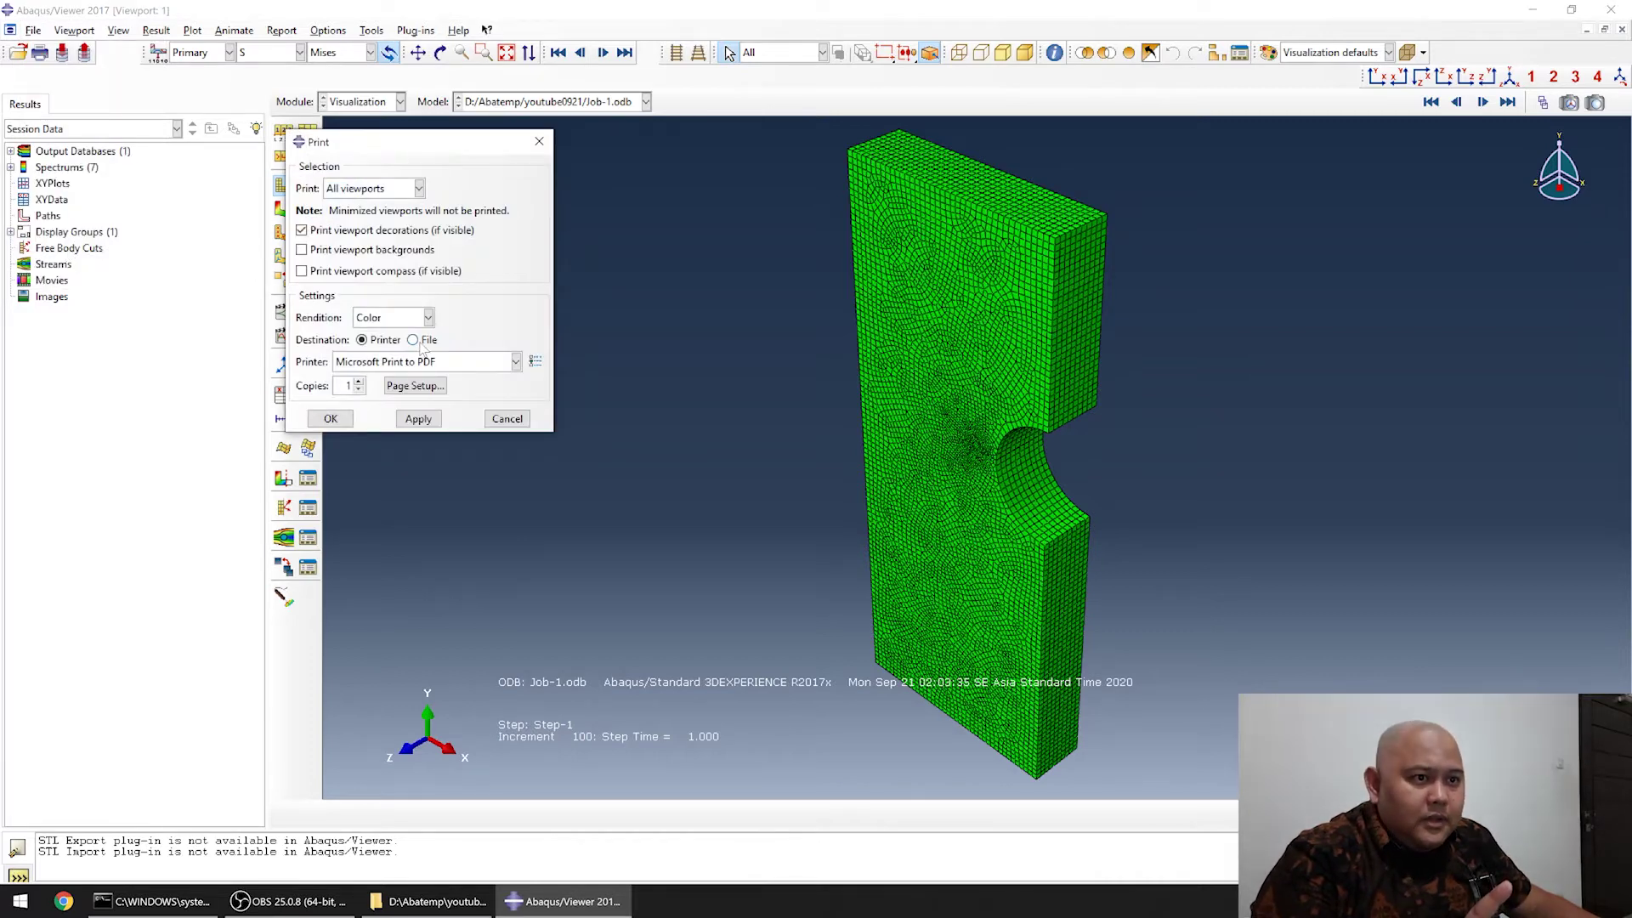
{"action": "left_click", "coordinate": [416, 341]}
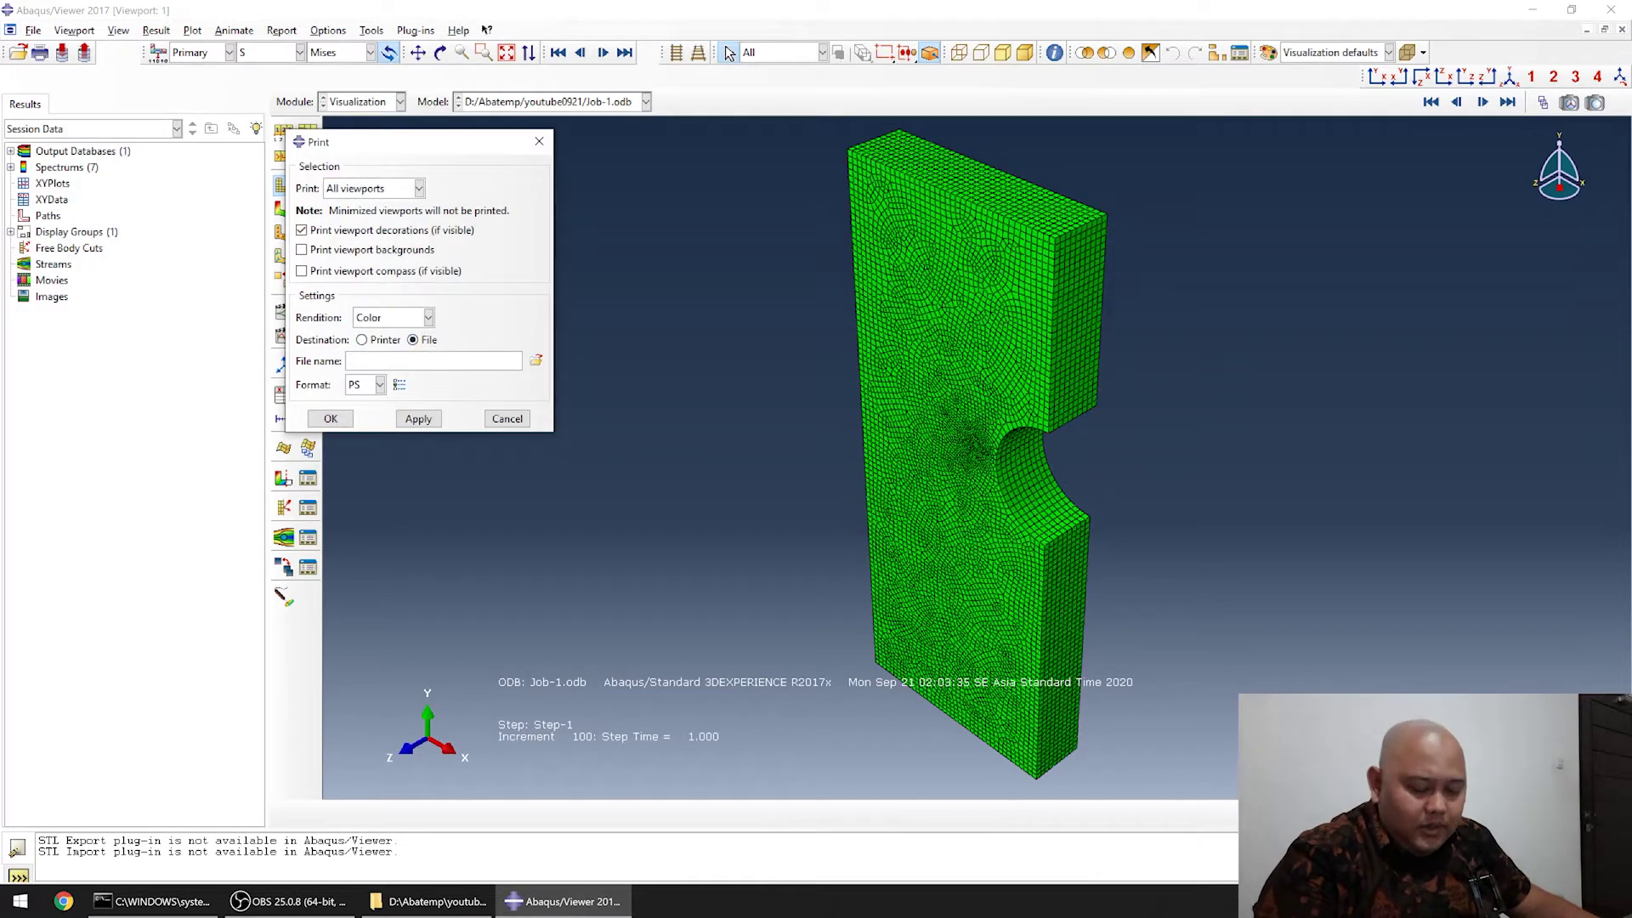
{"action": "type", "text": "tes"}
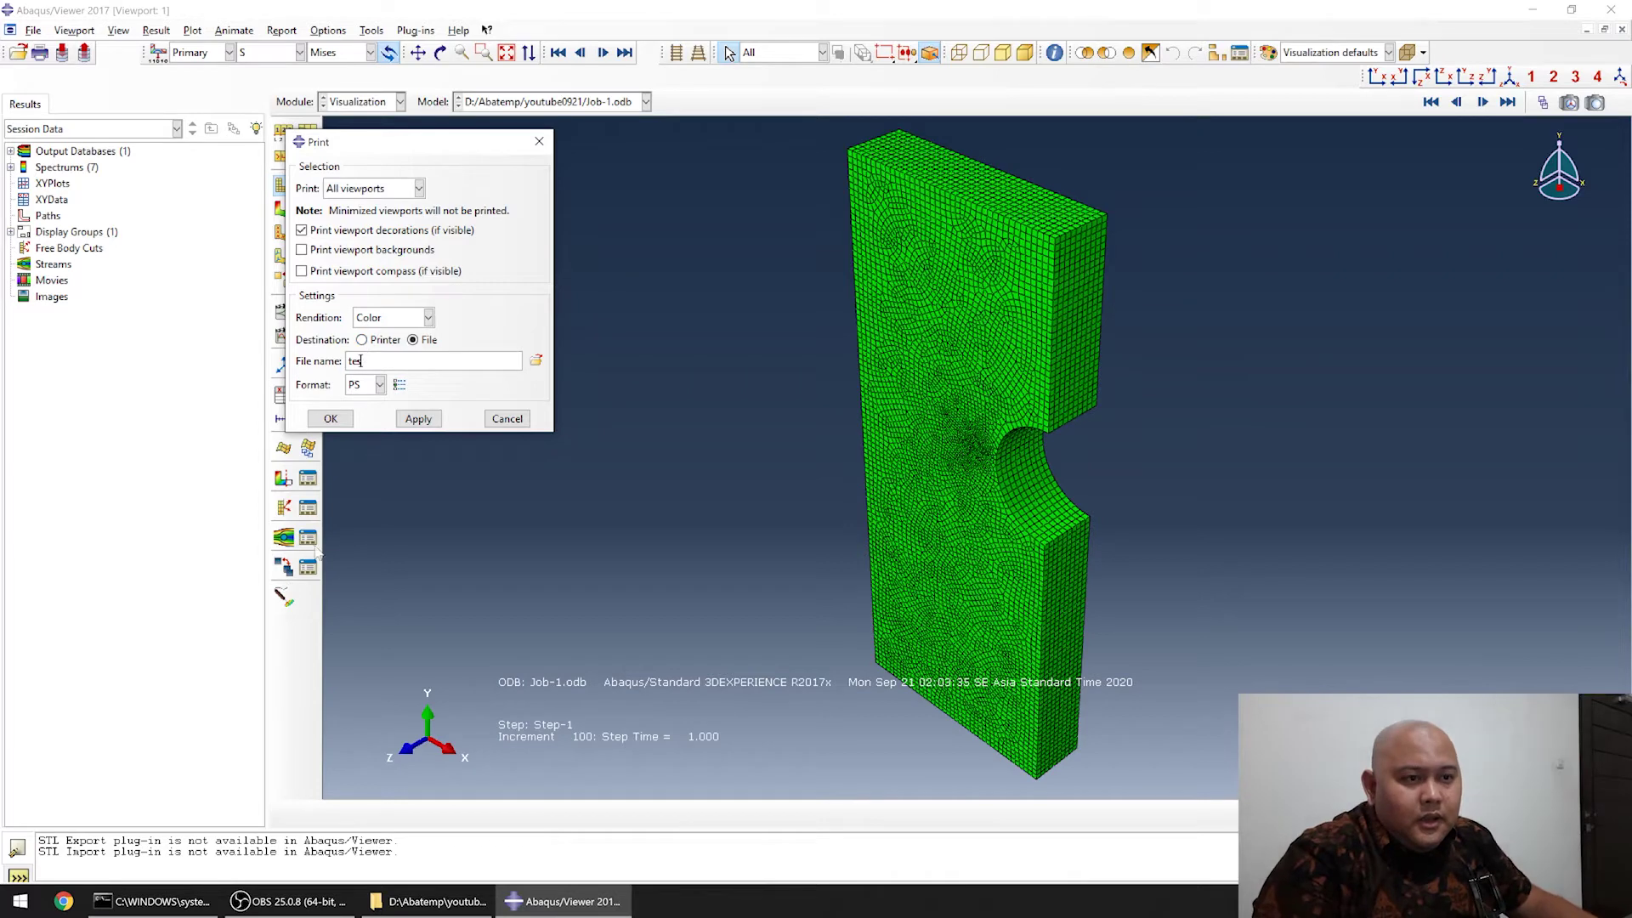
{"action": "left_click", "coordinate": [380, 385]}
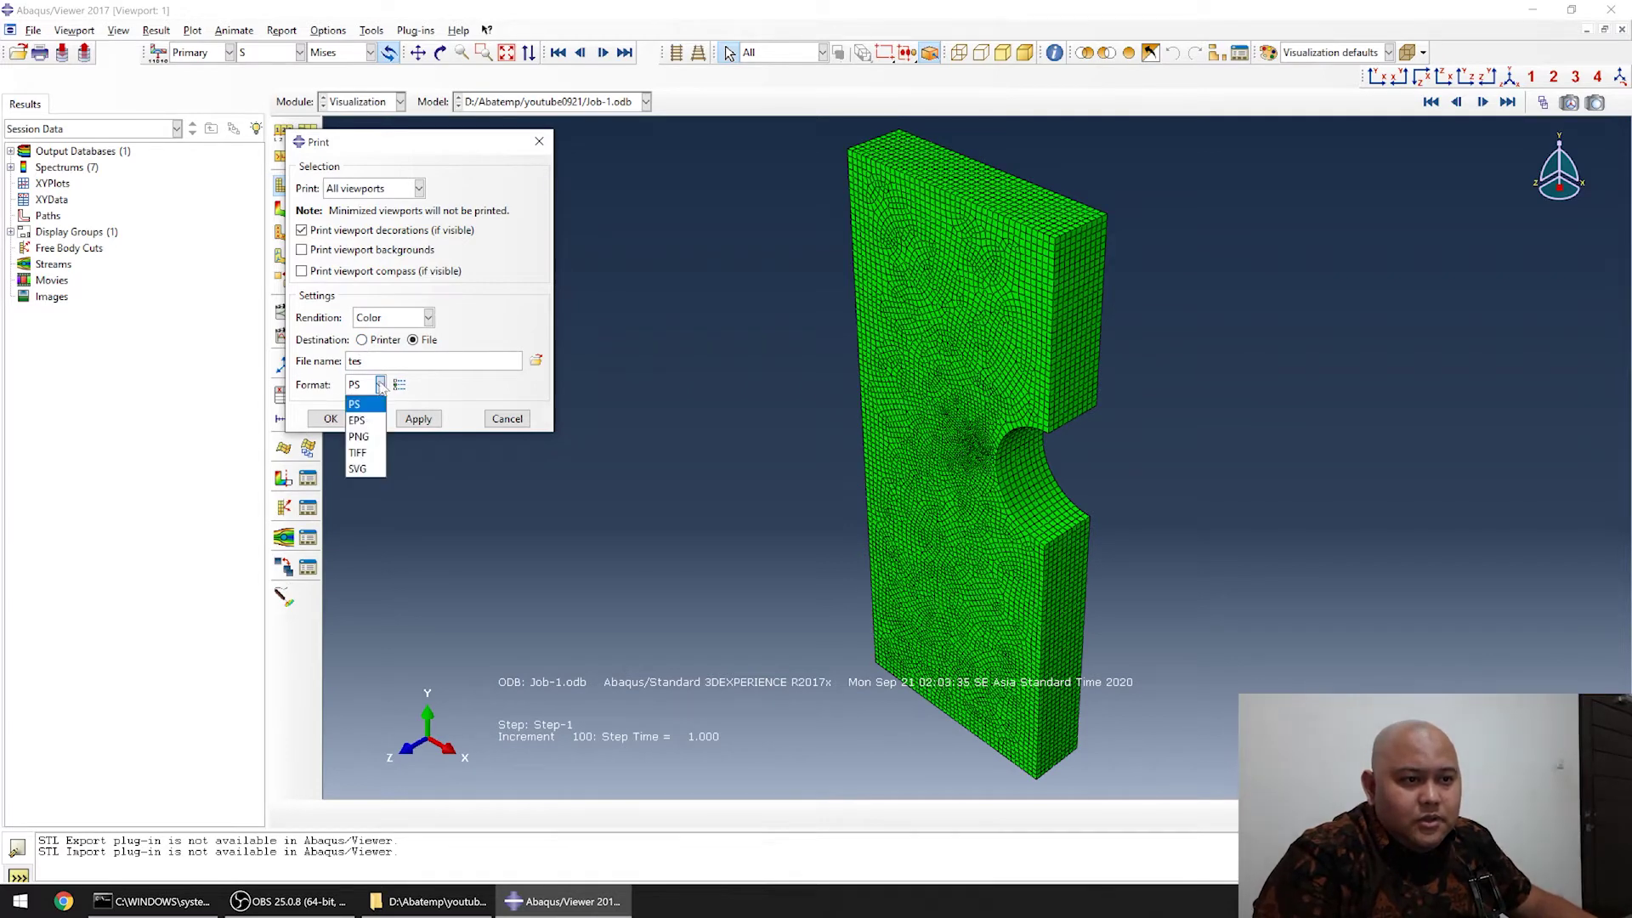
{"action": "left_click", "coordinate": [358, 437]}
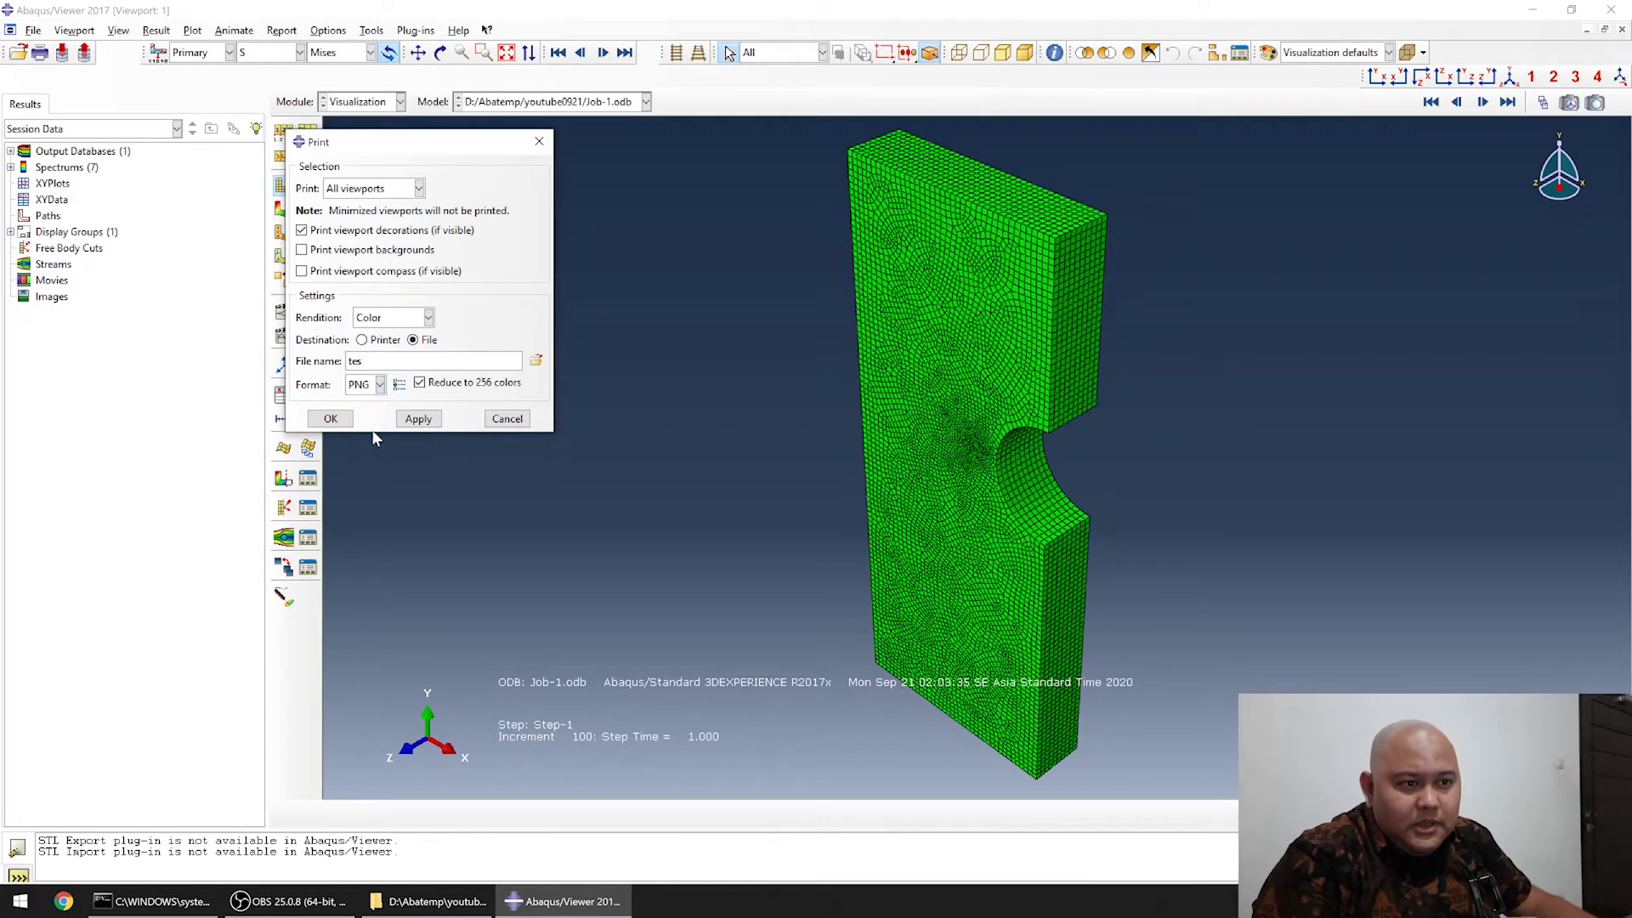
{"action": "left_click", "coordinate": [399, 385]}
Set the PNG output to a custom image size of 4000 × 2087 pixels.
{"action": "left_click", "coordinate": [371, 309]}
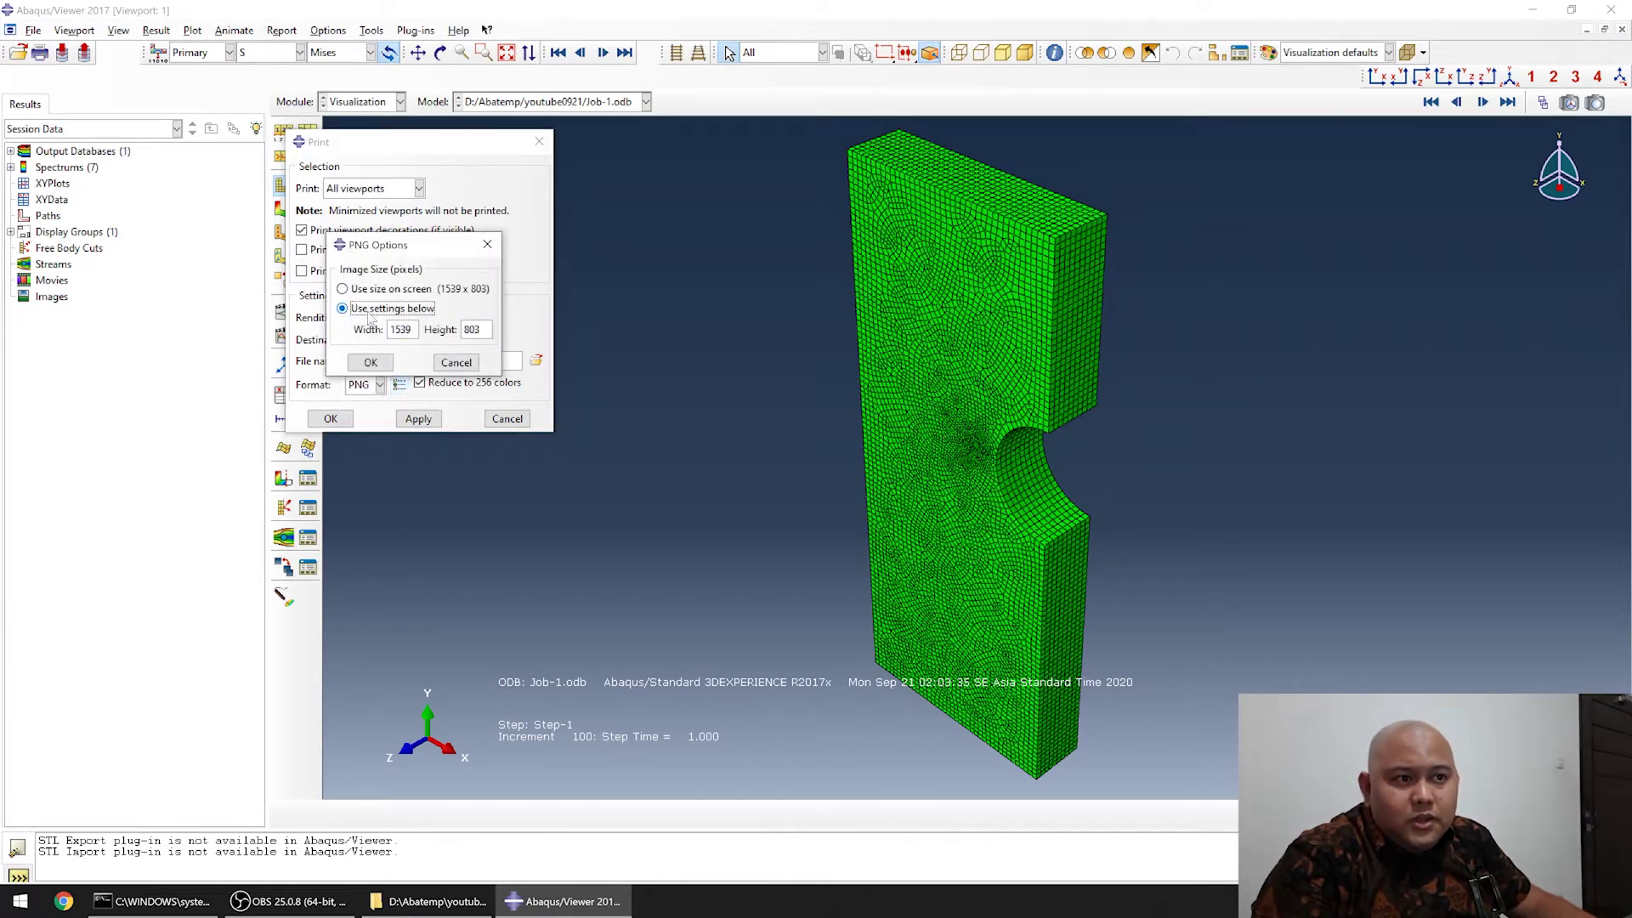
{"action": "double_click", "coordinate": [395, 329]}
{"action": "type", "text": "4"}
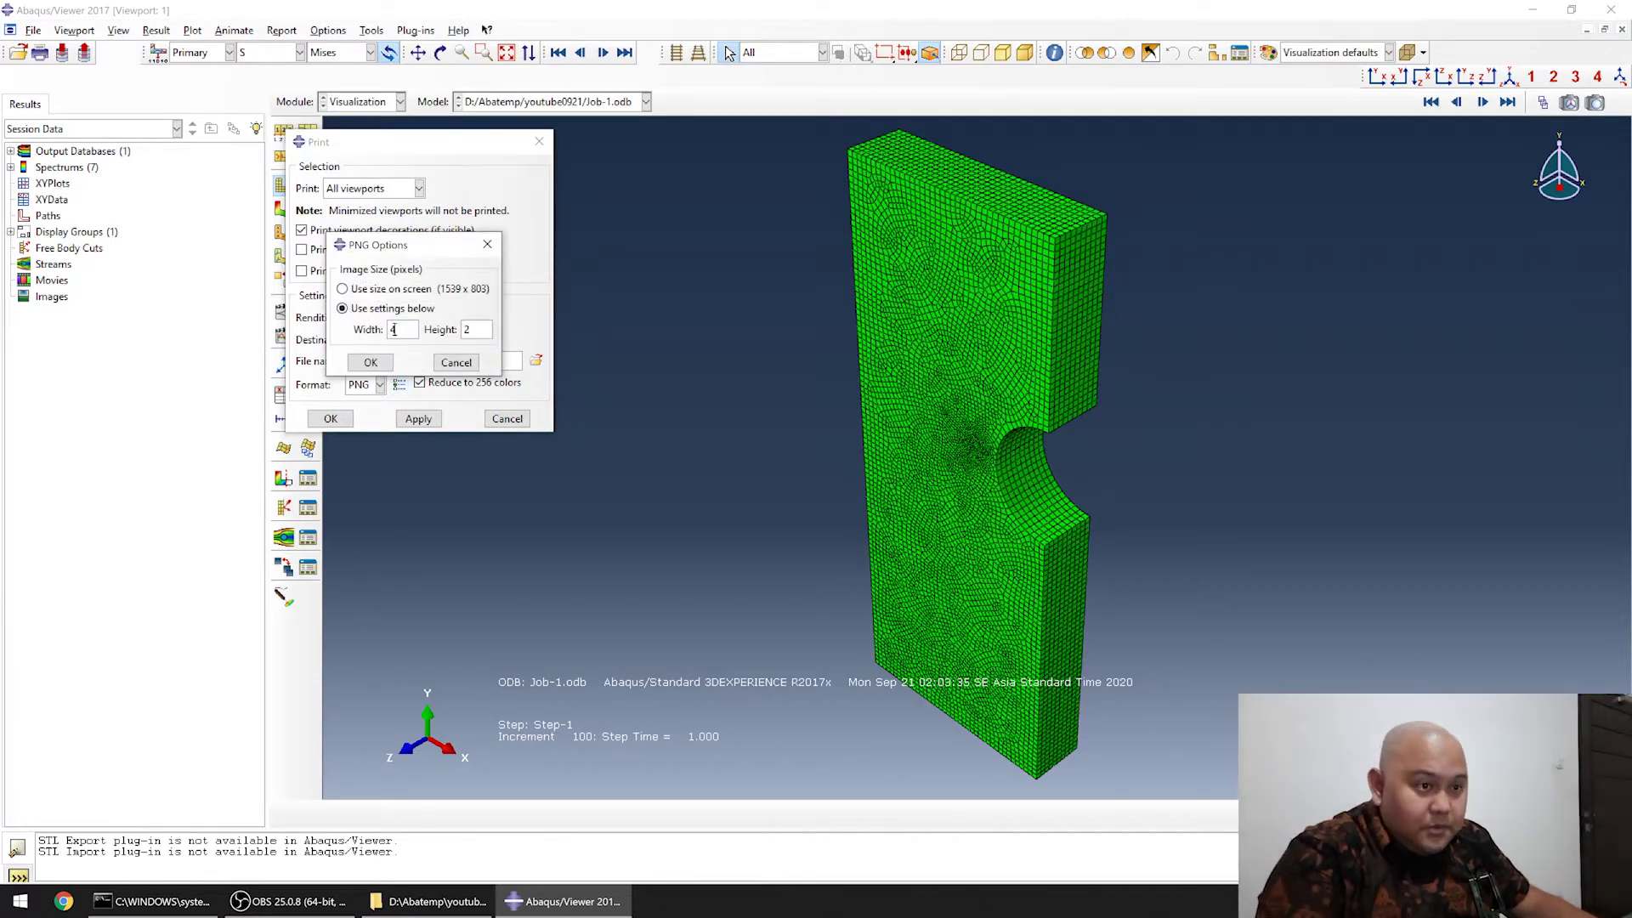
{"action": "type", "text": "0000"}
{"action": "left_click", "coordinate": [370, 362]}
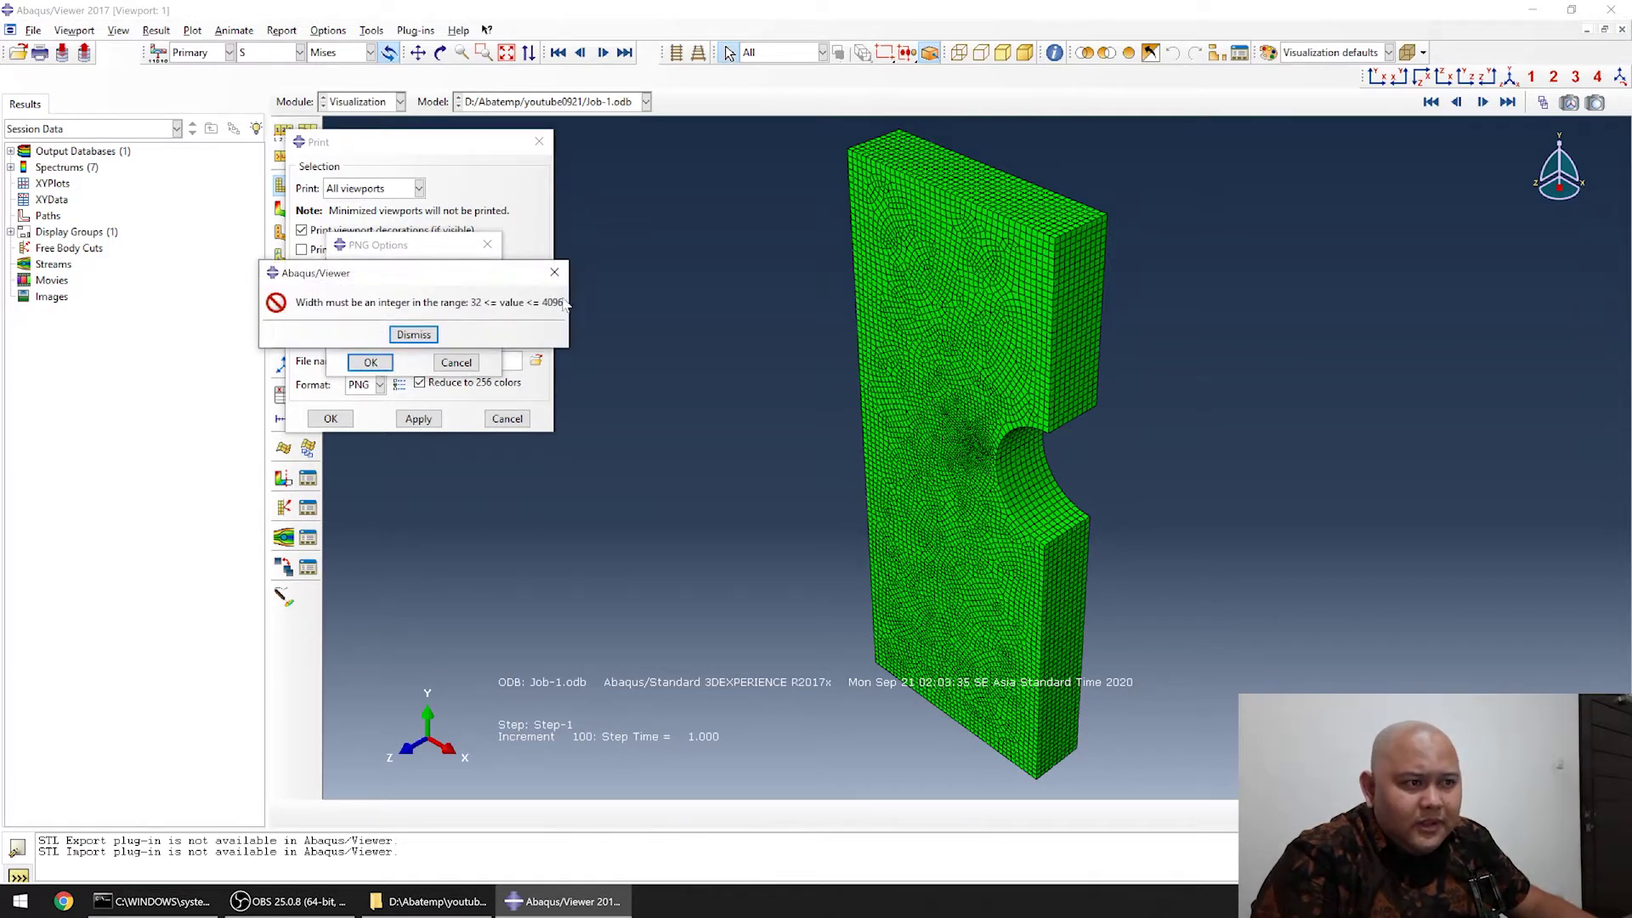
{"action": "left_click", "coordinate": [416, 335]}
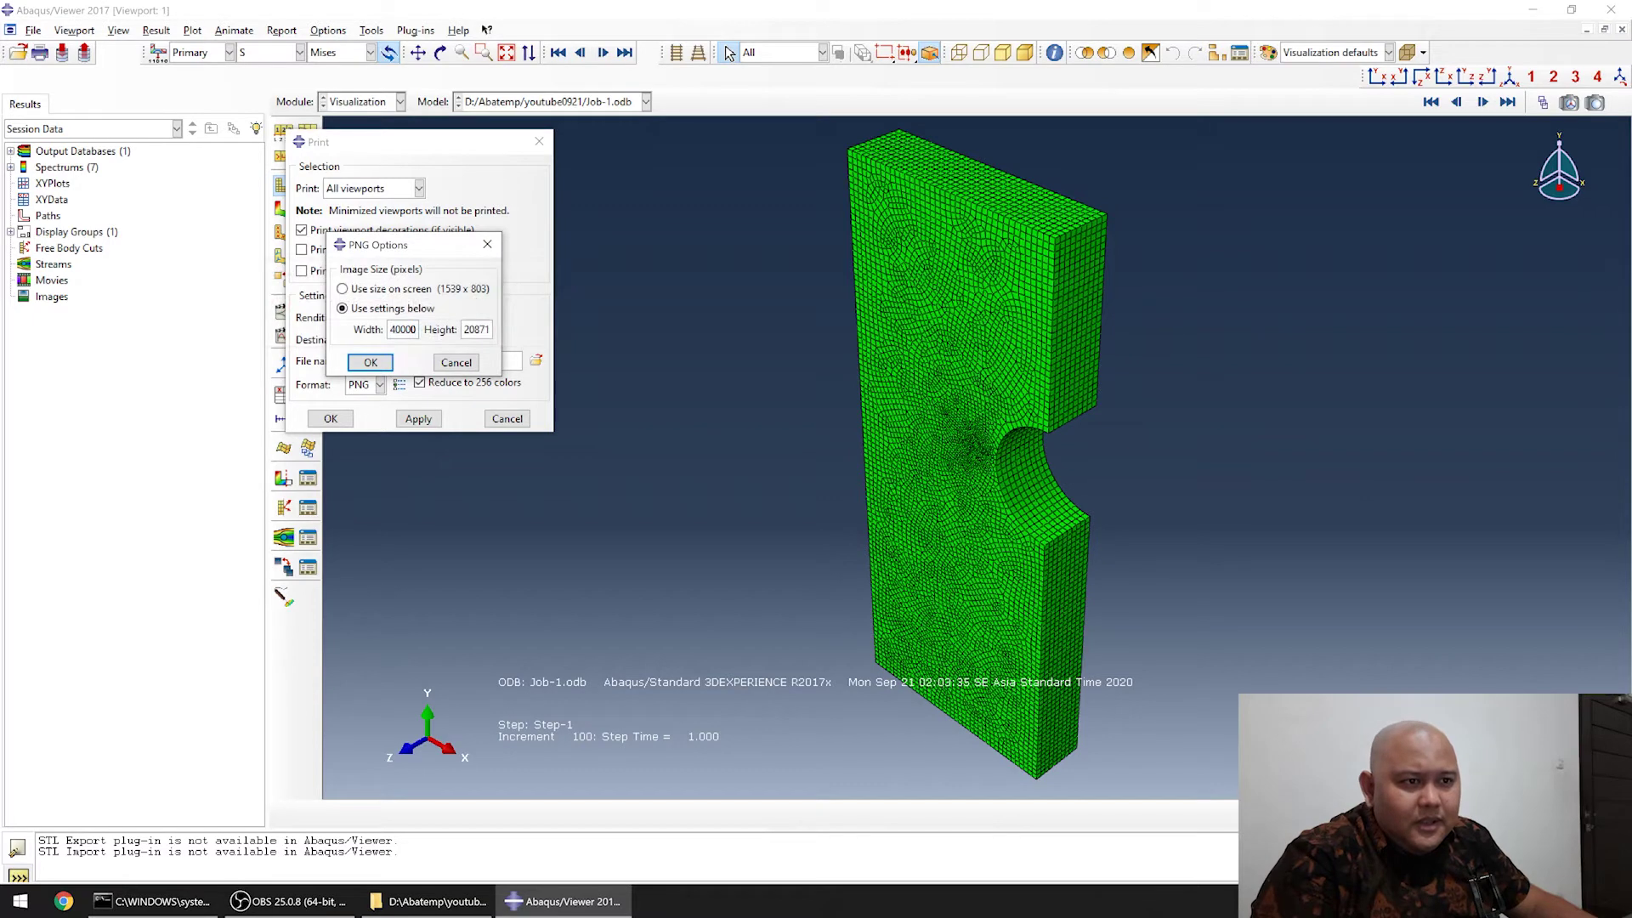
{"action": "double_click", "coordinate": [403, 329]}
{"action": "type", "text": "400"}
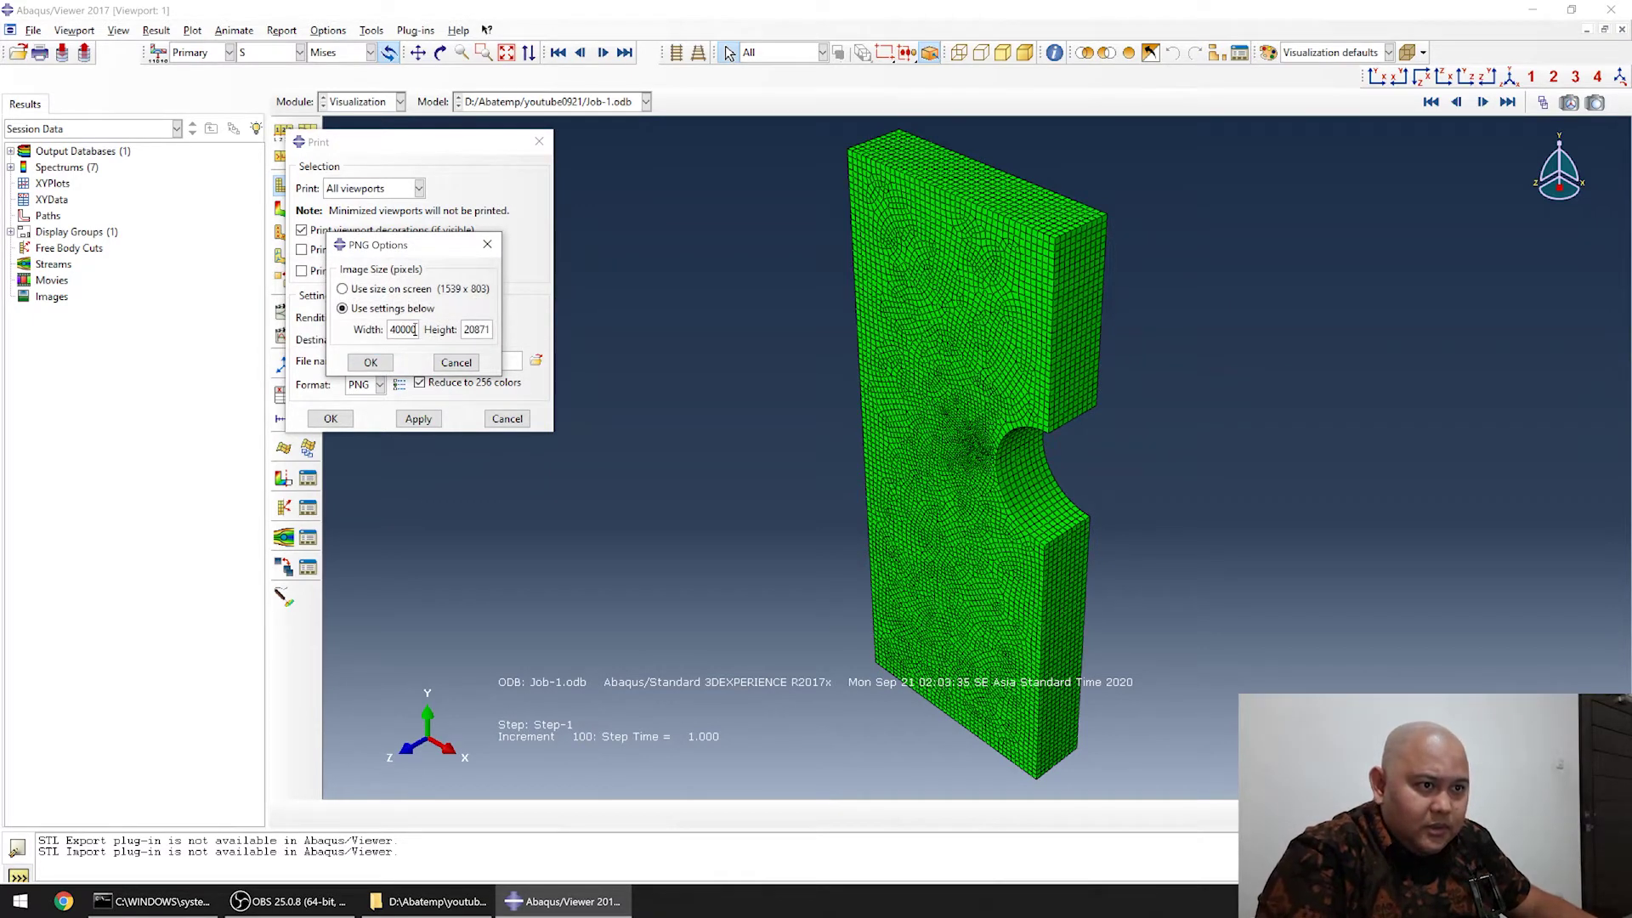
{"action": "key", "text": "BackSpace"}
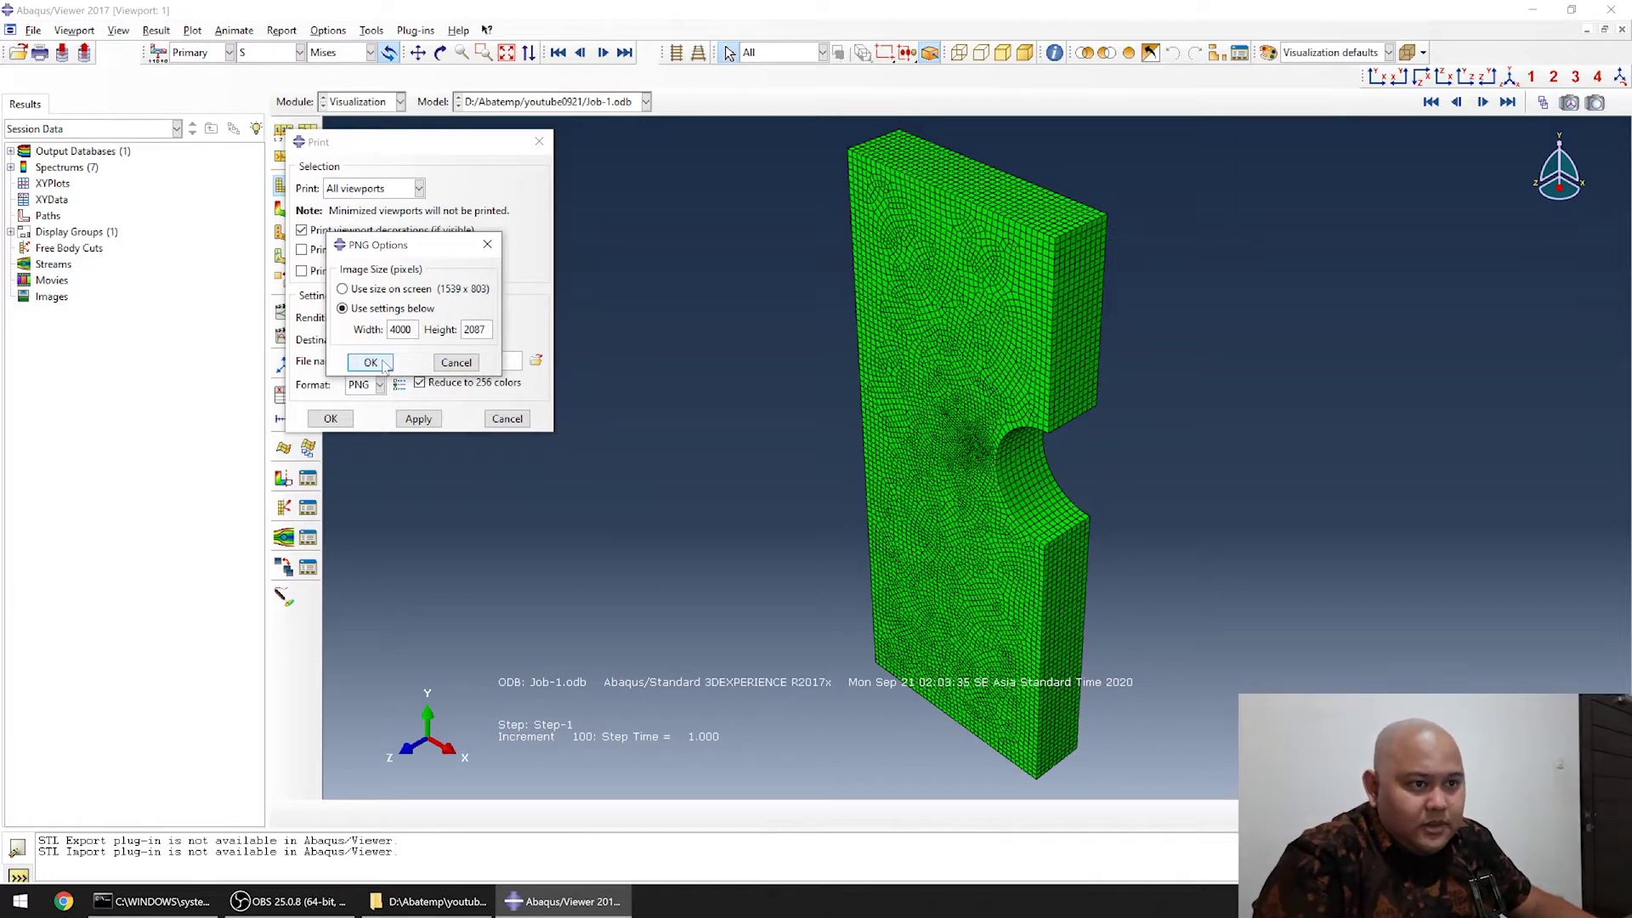
{"action": "left_click", "coordinate": [383, 363]}
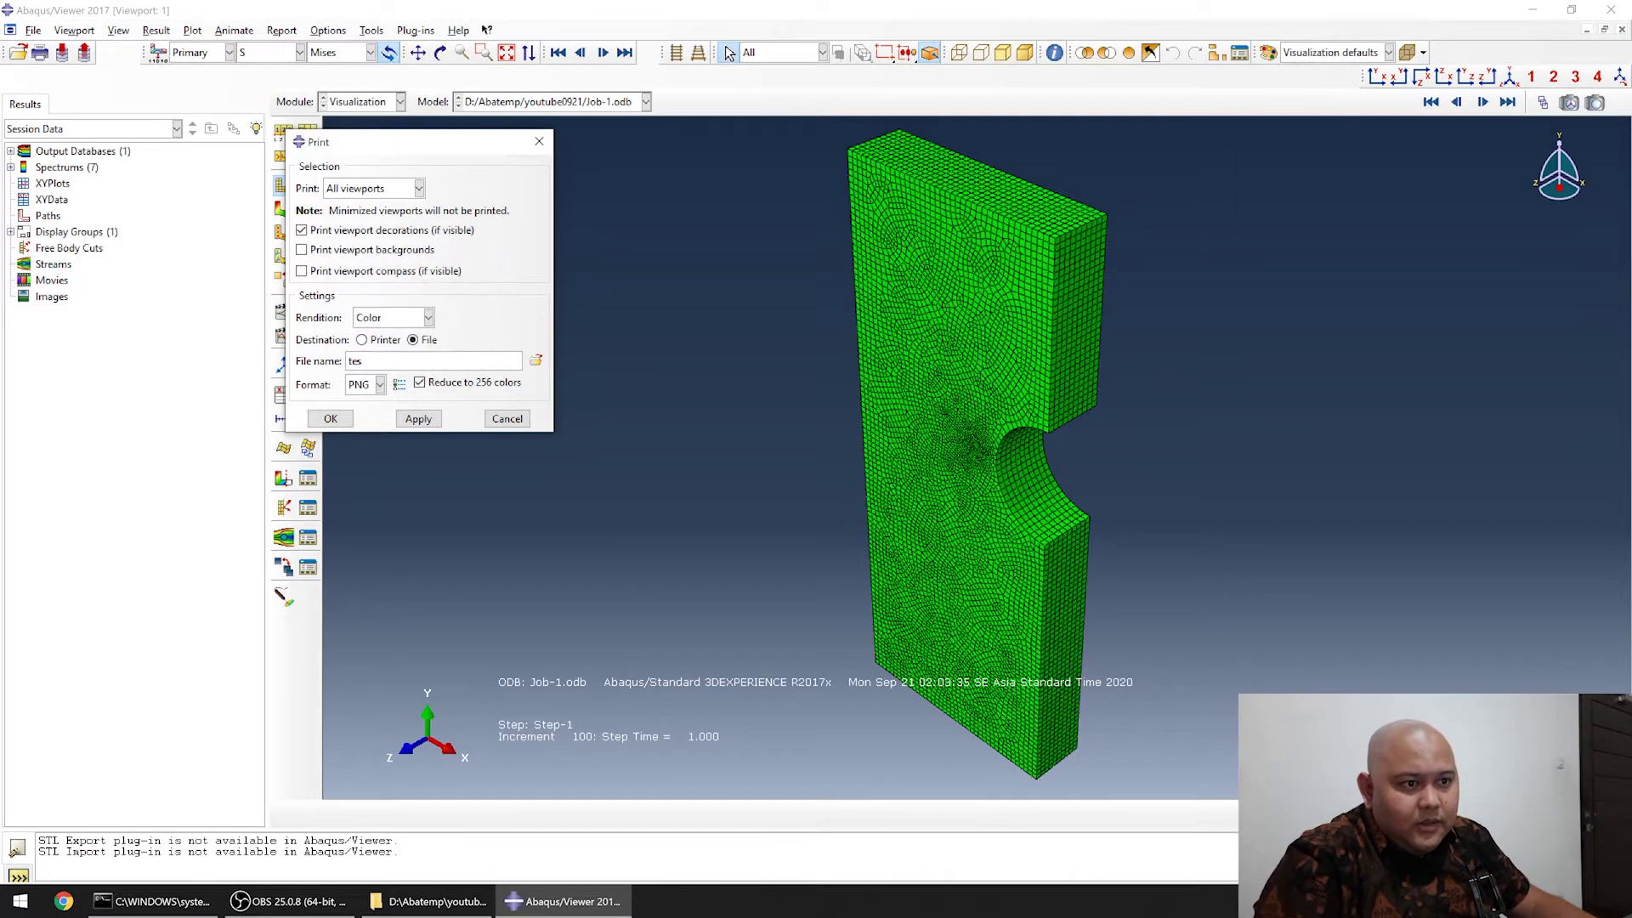
Print the viewports to tes.png and locate its youtube0921 output folder.
{"action": "left_click", "coordinate": [331, 419]}
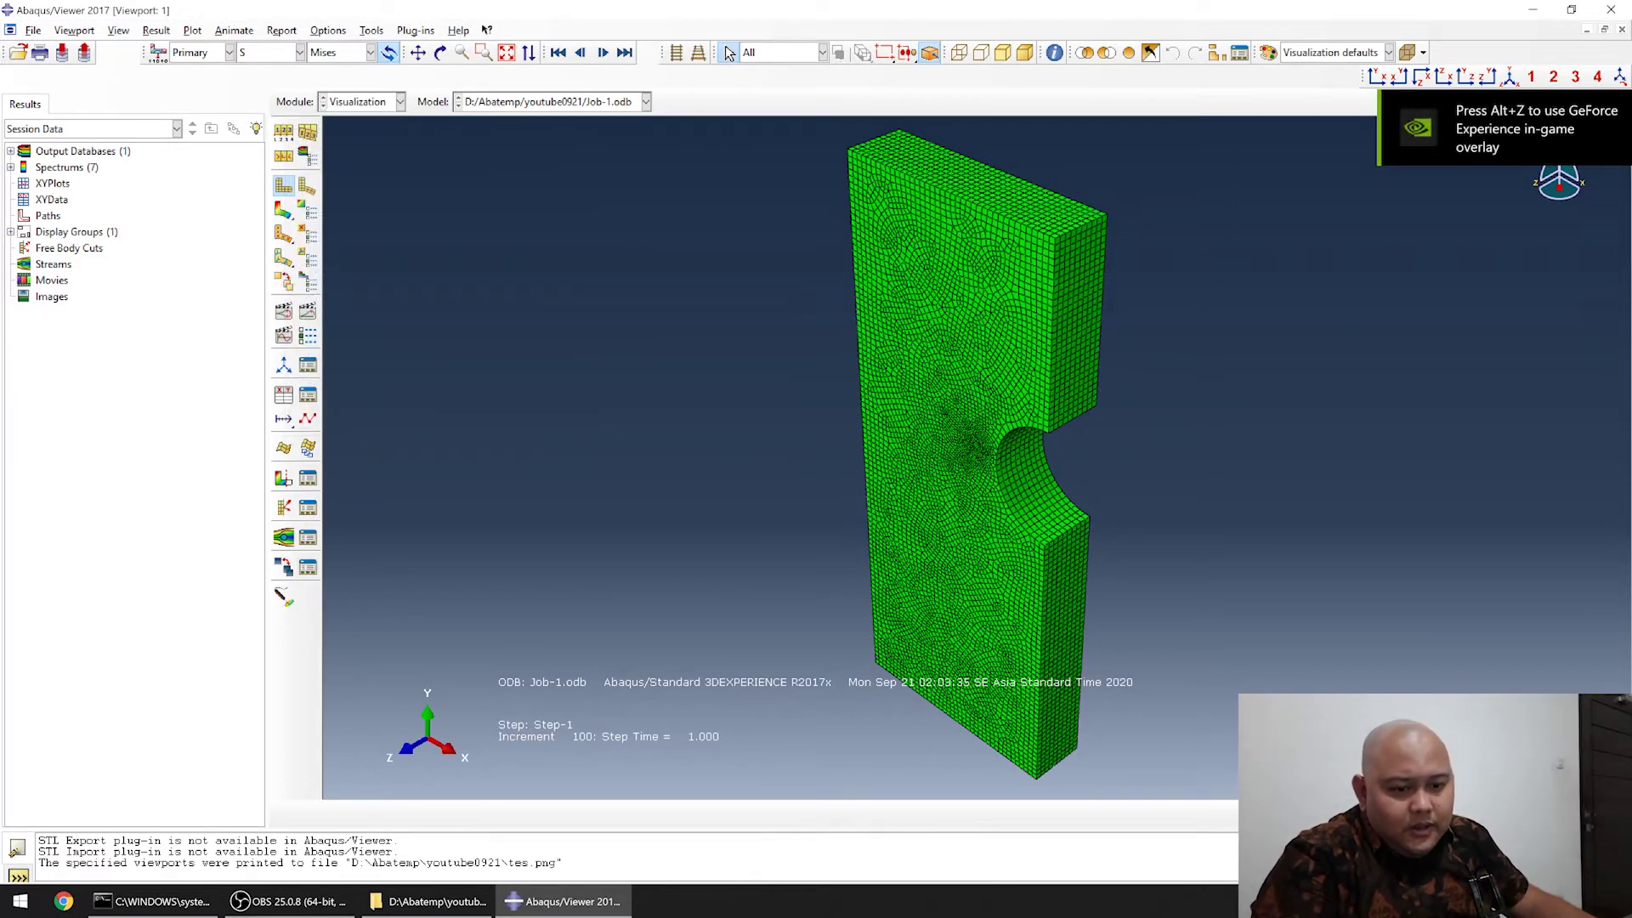
{"action": "left_click_drag", "start_coordinate": [290, 863], "coordinate": [507, 862]}
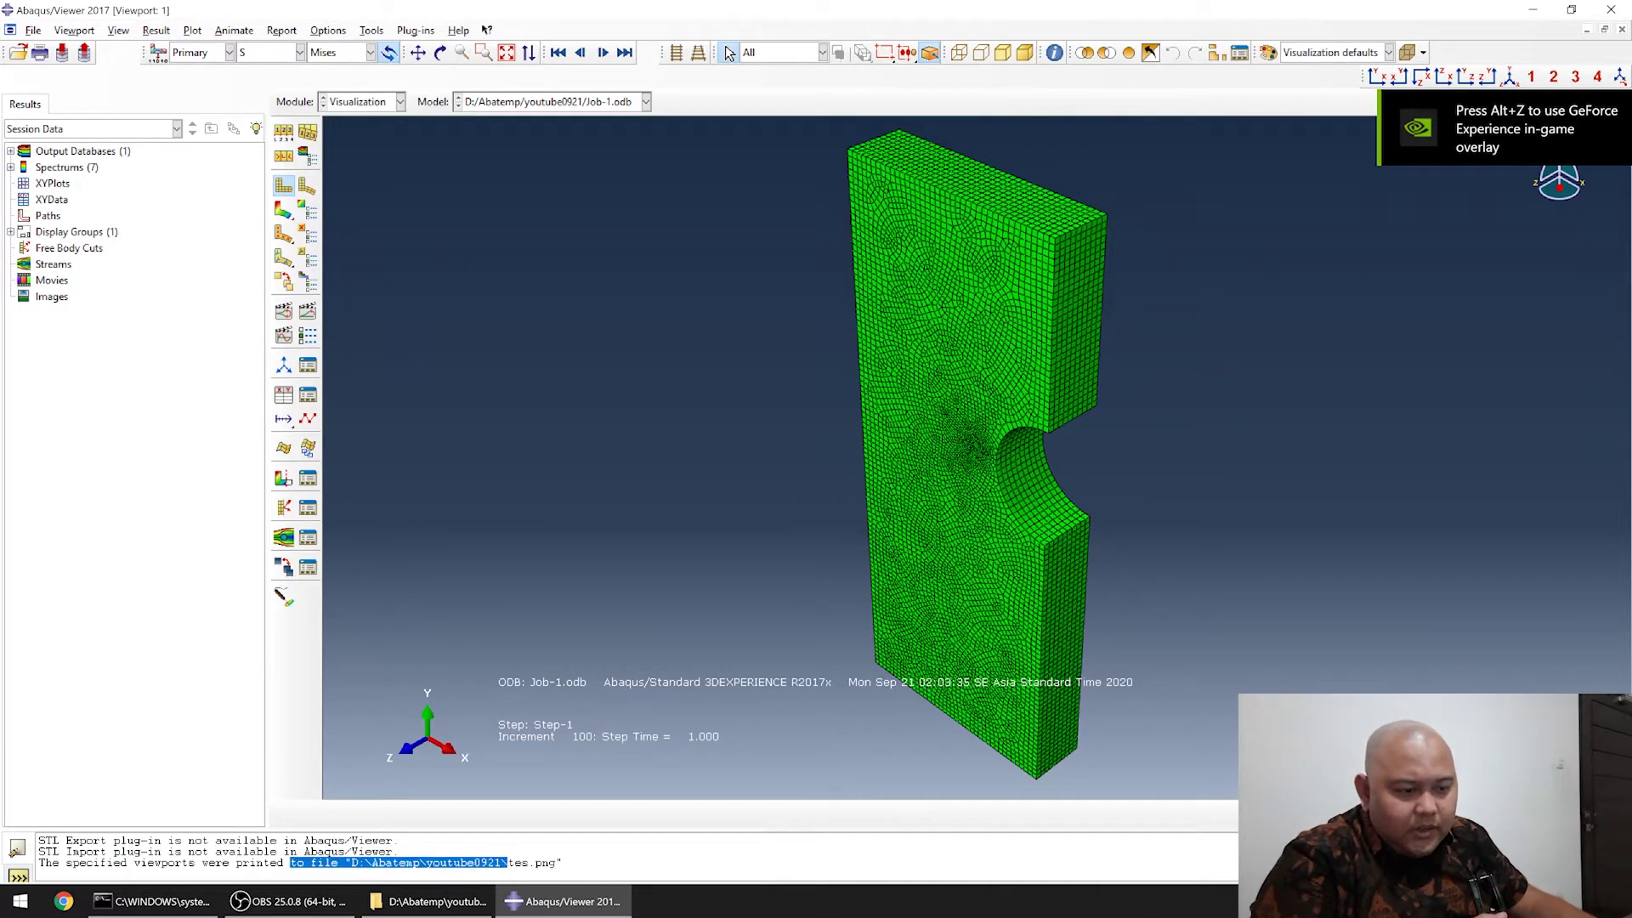
{"action": "left_click", "coordinate": [429, 901]}
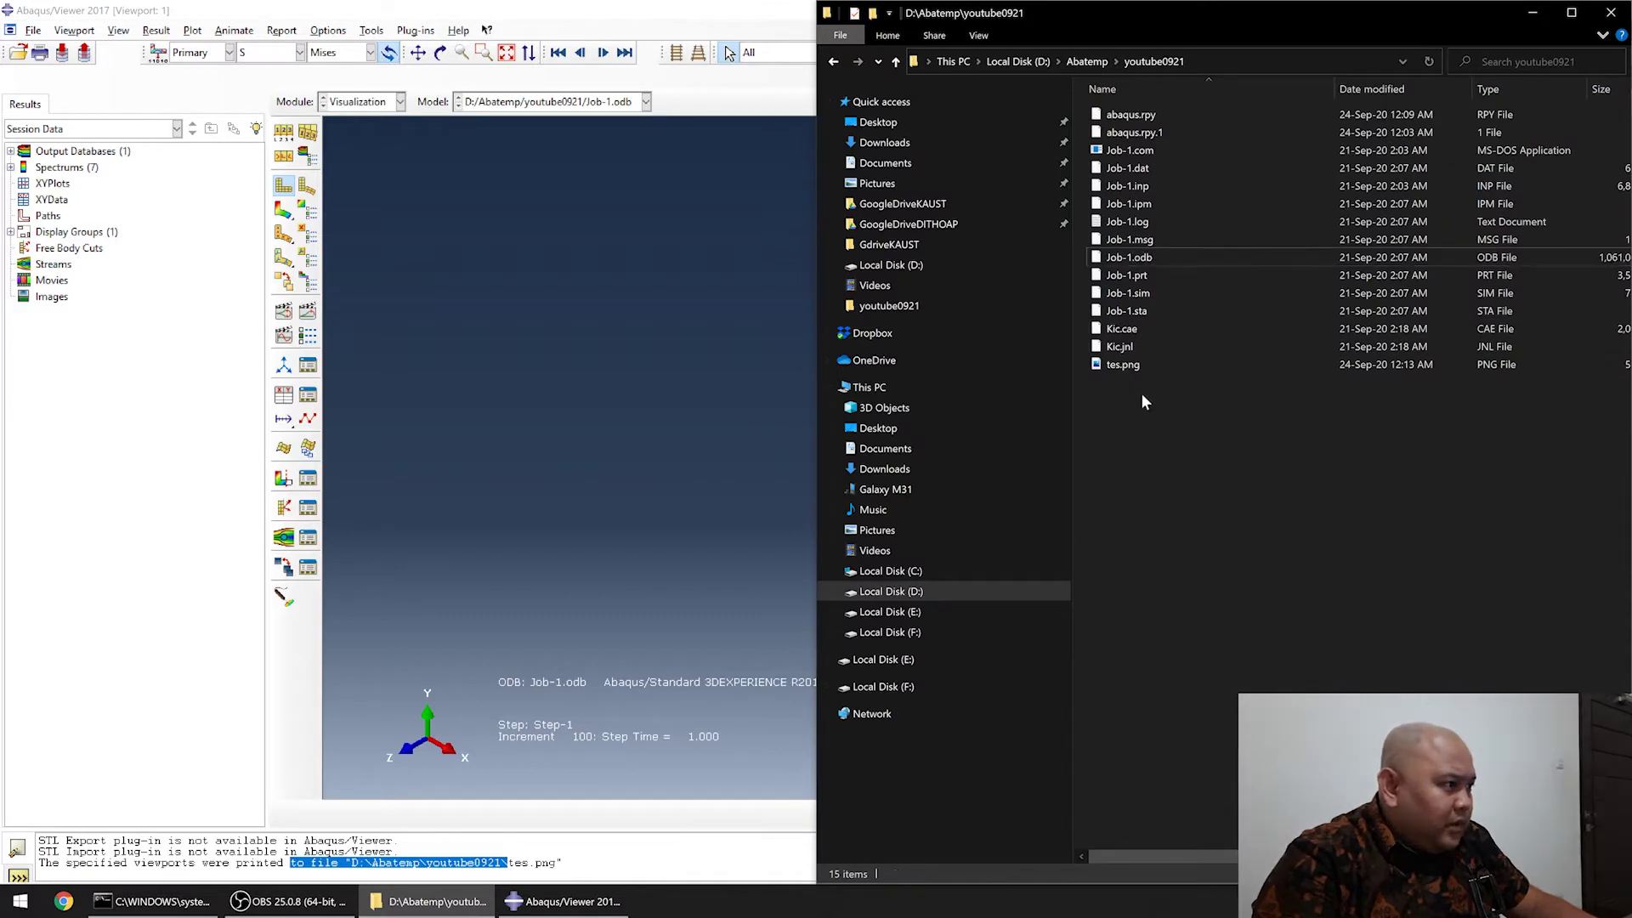
Preview tes.png in Photos to check the green mesh image, then close it.
{"action": "double_click", "coordinate": [1134, 368]}
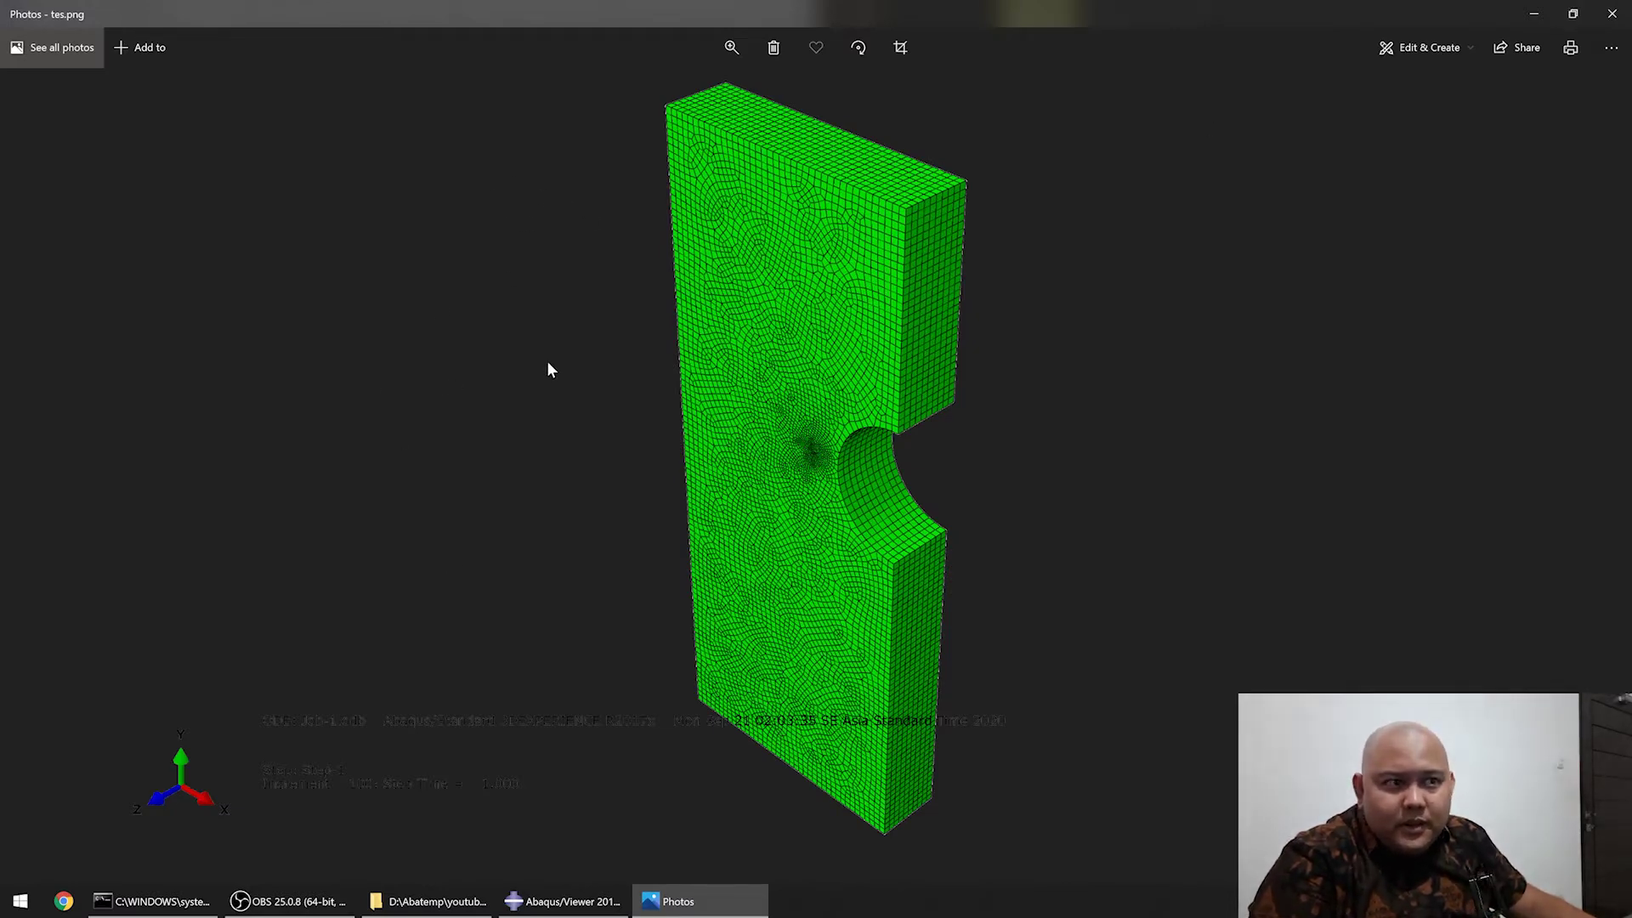
{"action": "left_click", "coordinate": [1612, 14]}
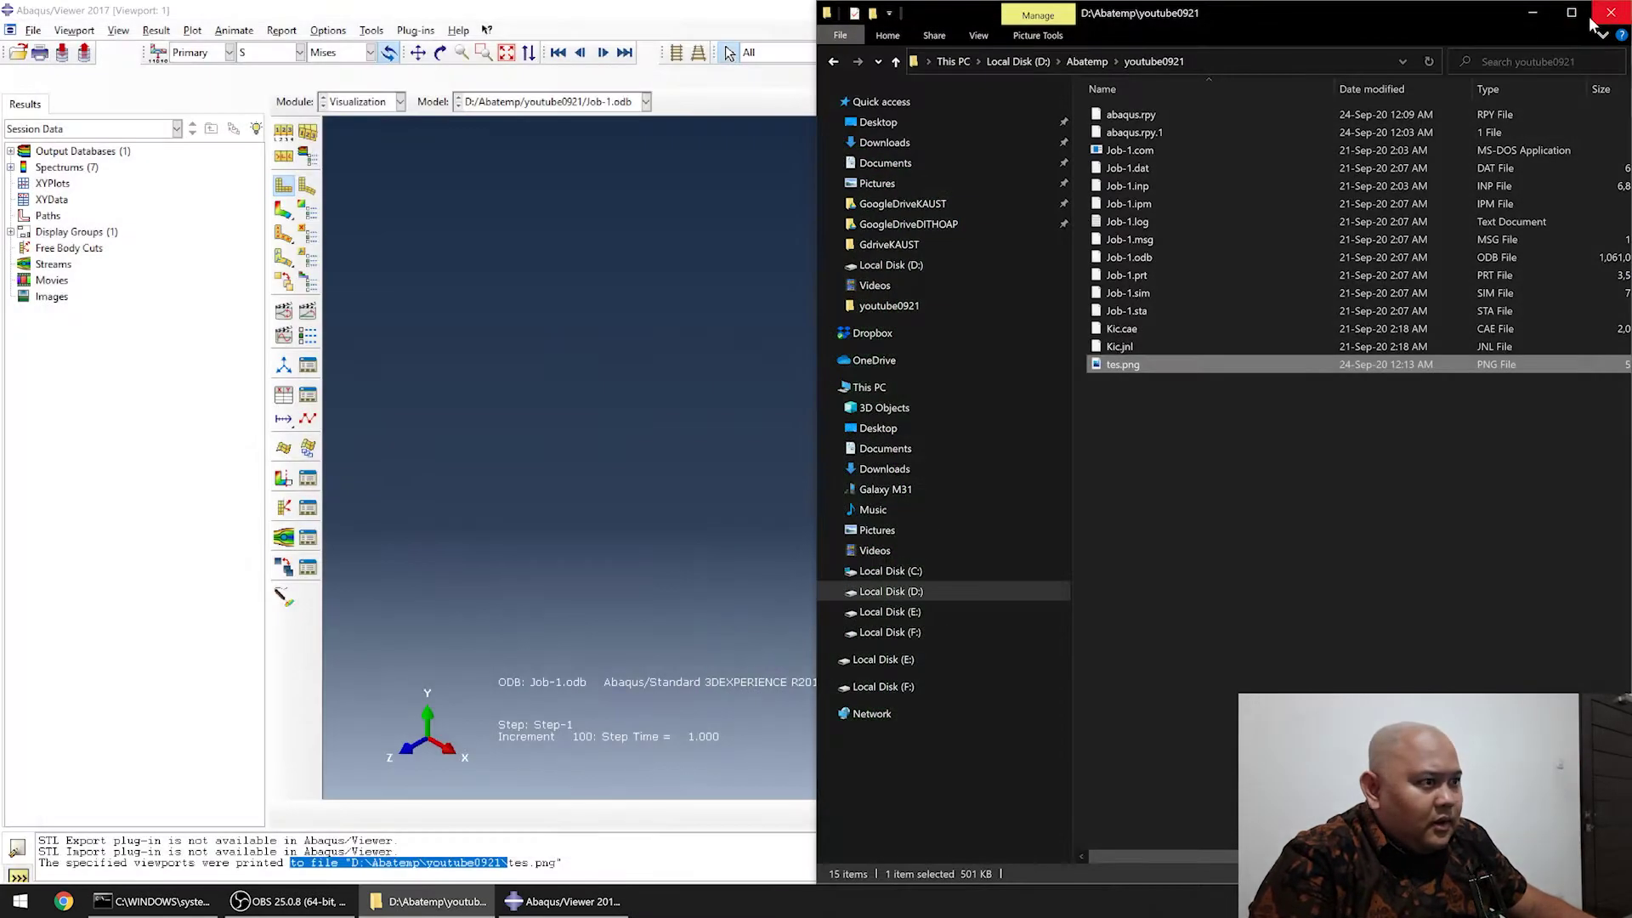
{"action": "left_click", "coordinate": [64, 901]}
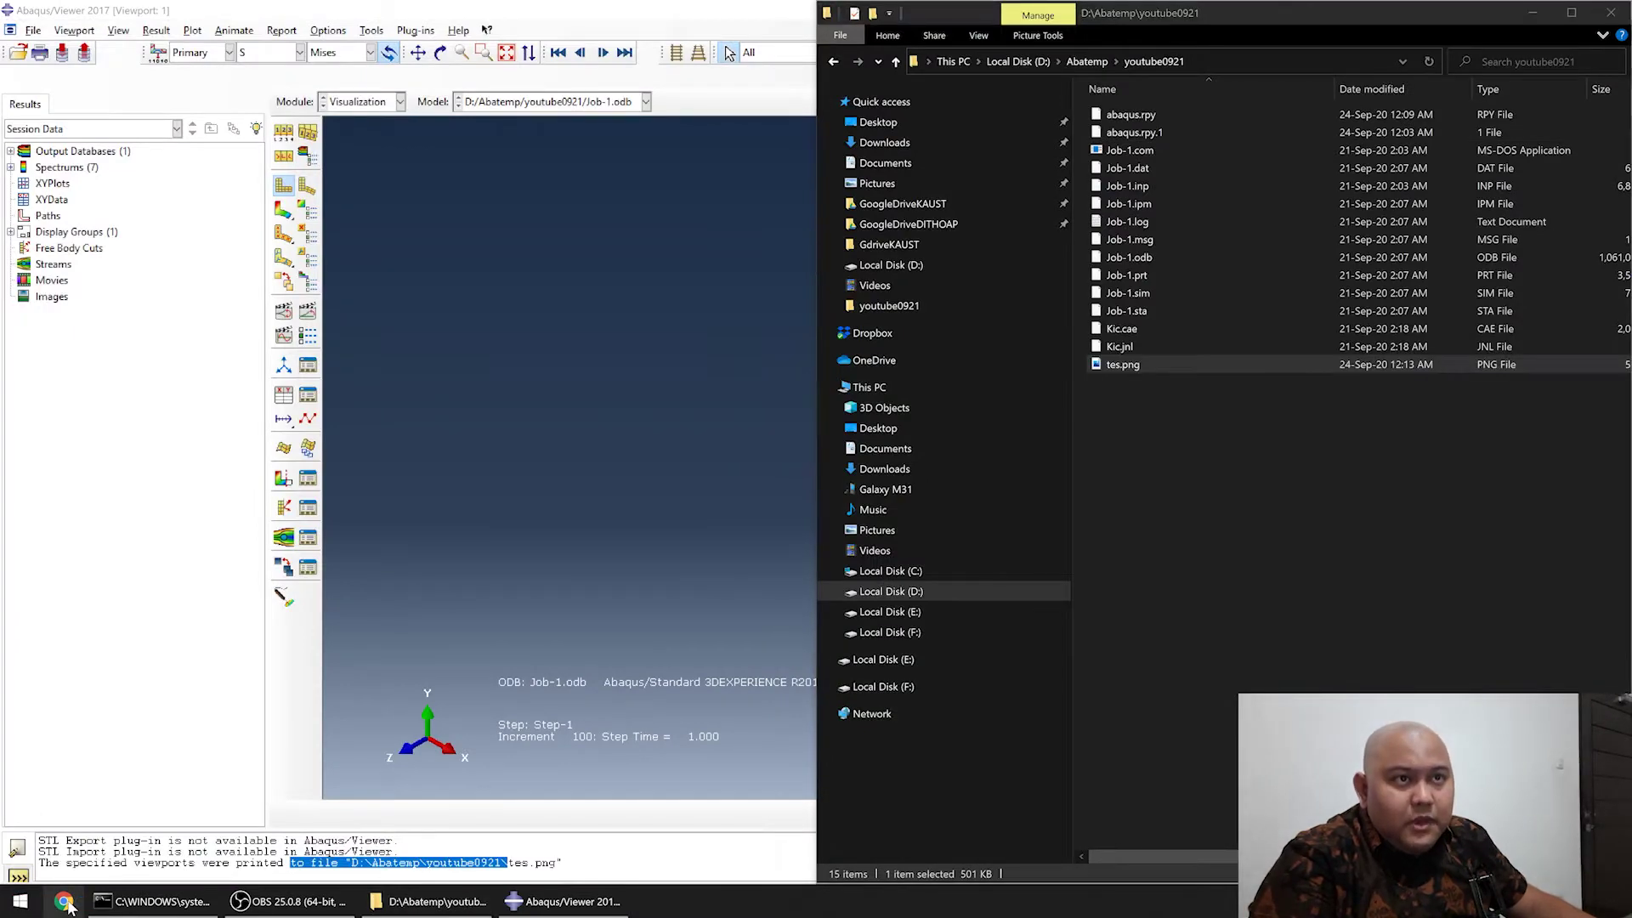
Create a new blank Google Docs document and snap Chrome to the left half of the screen.
{"action": "type", "text": "g"}
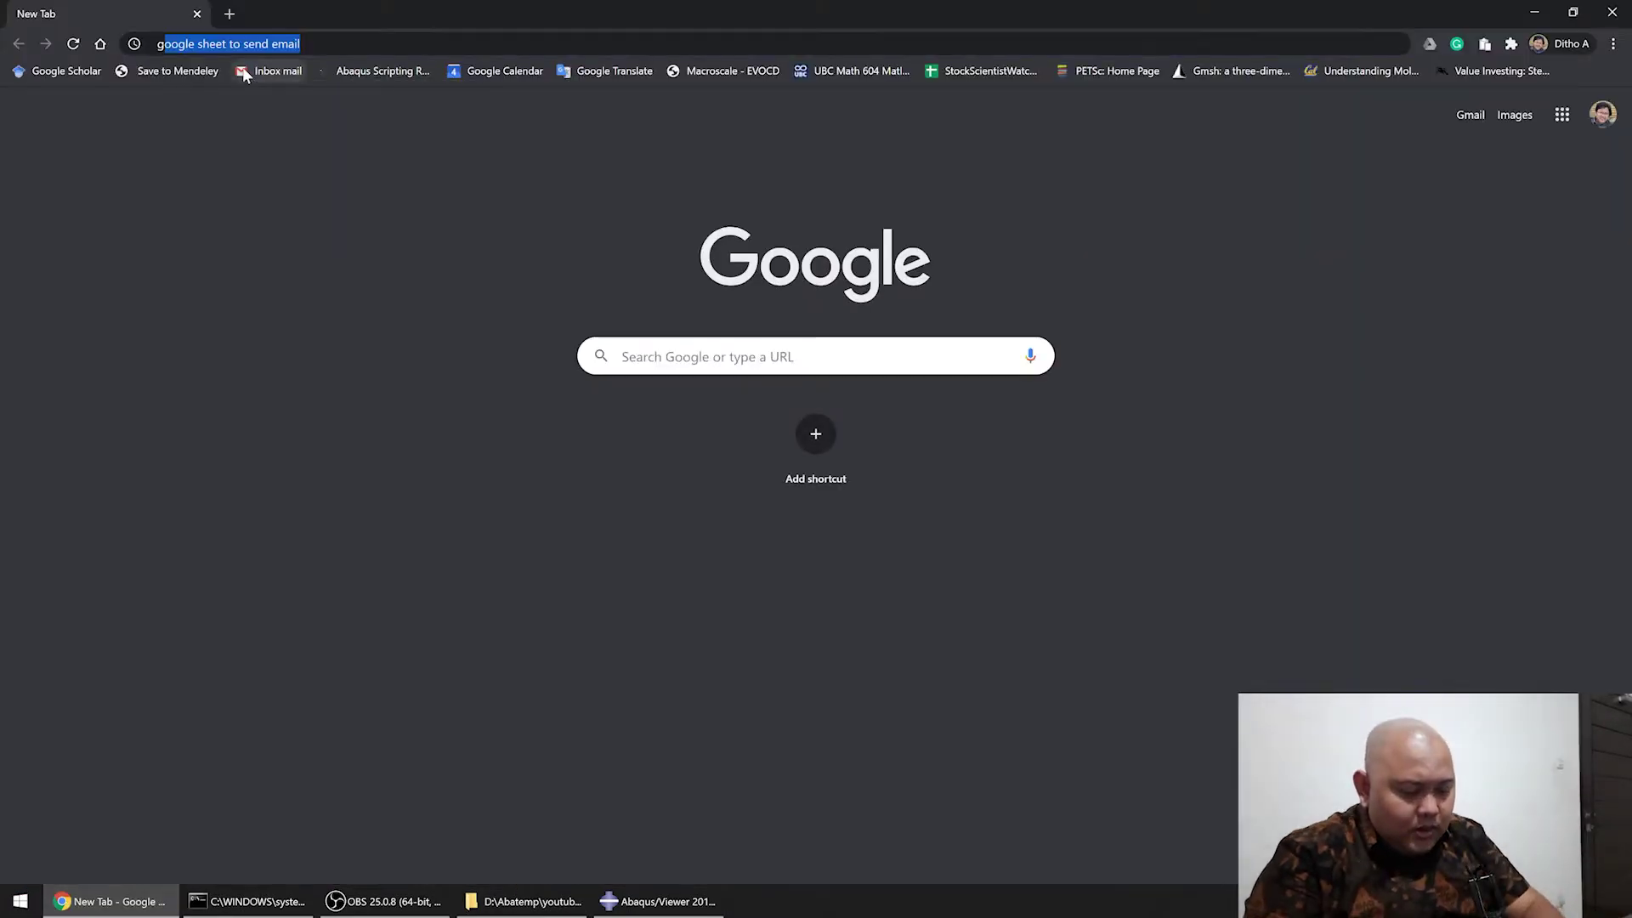
{"action": "type", "text": "oogle docs"}
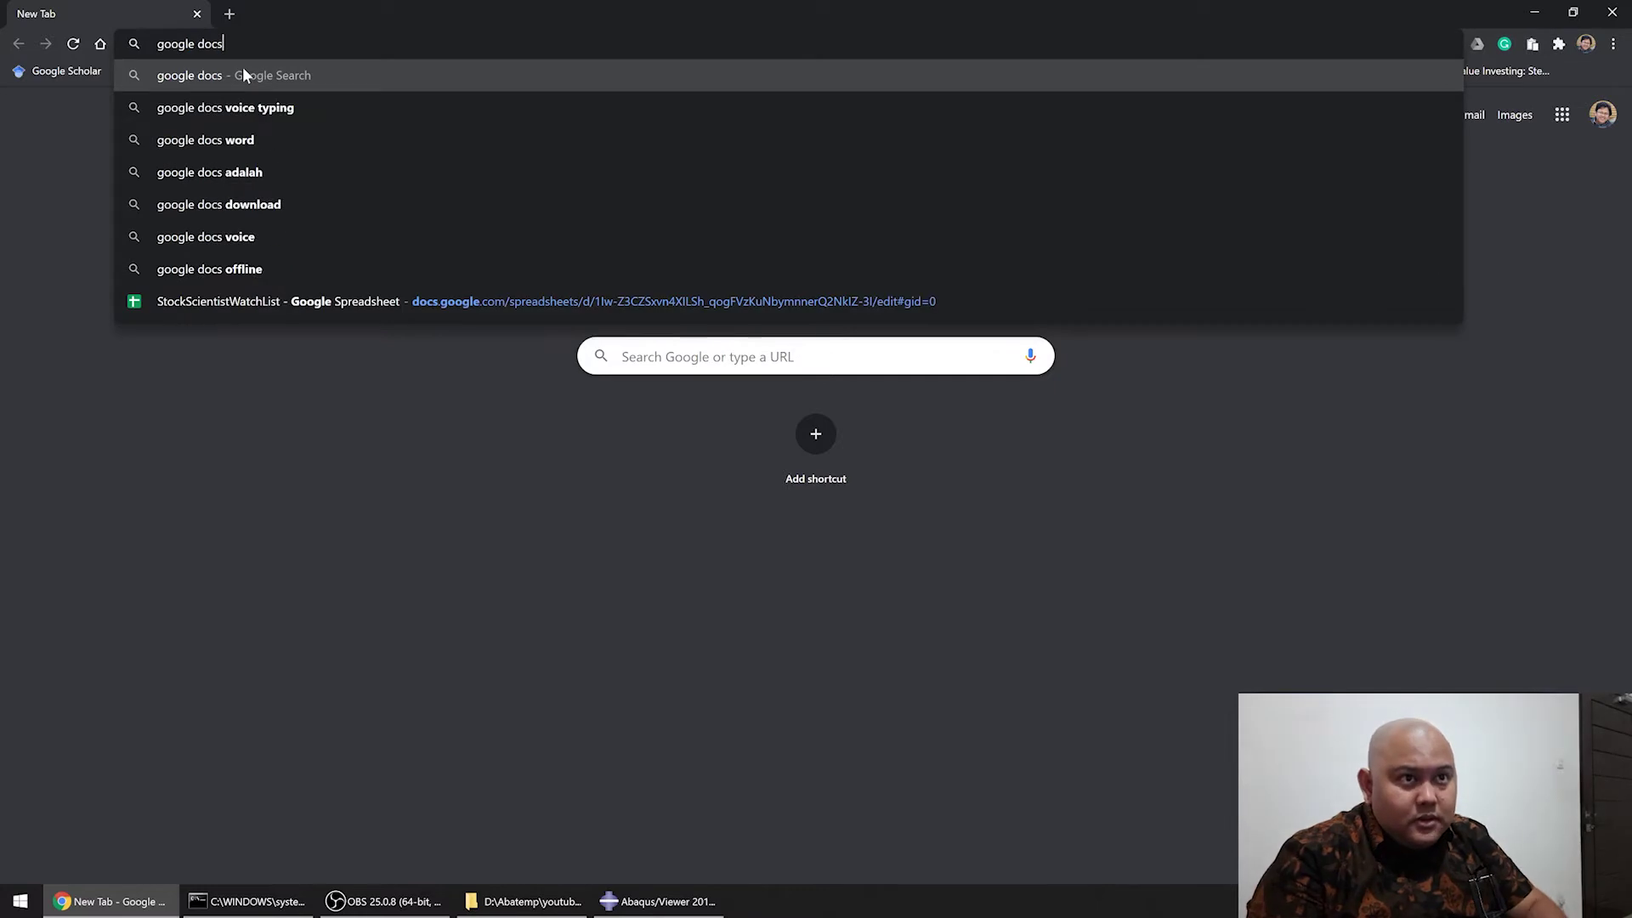
{"action": "key", "text": "Return"}
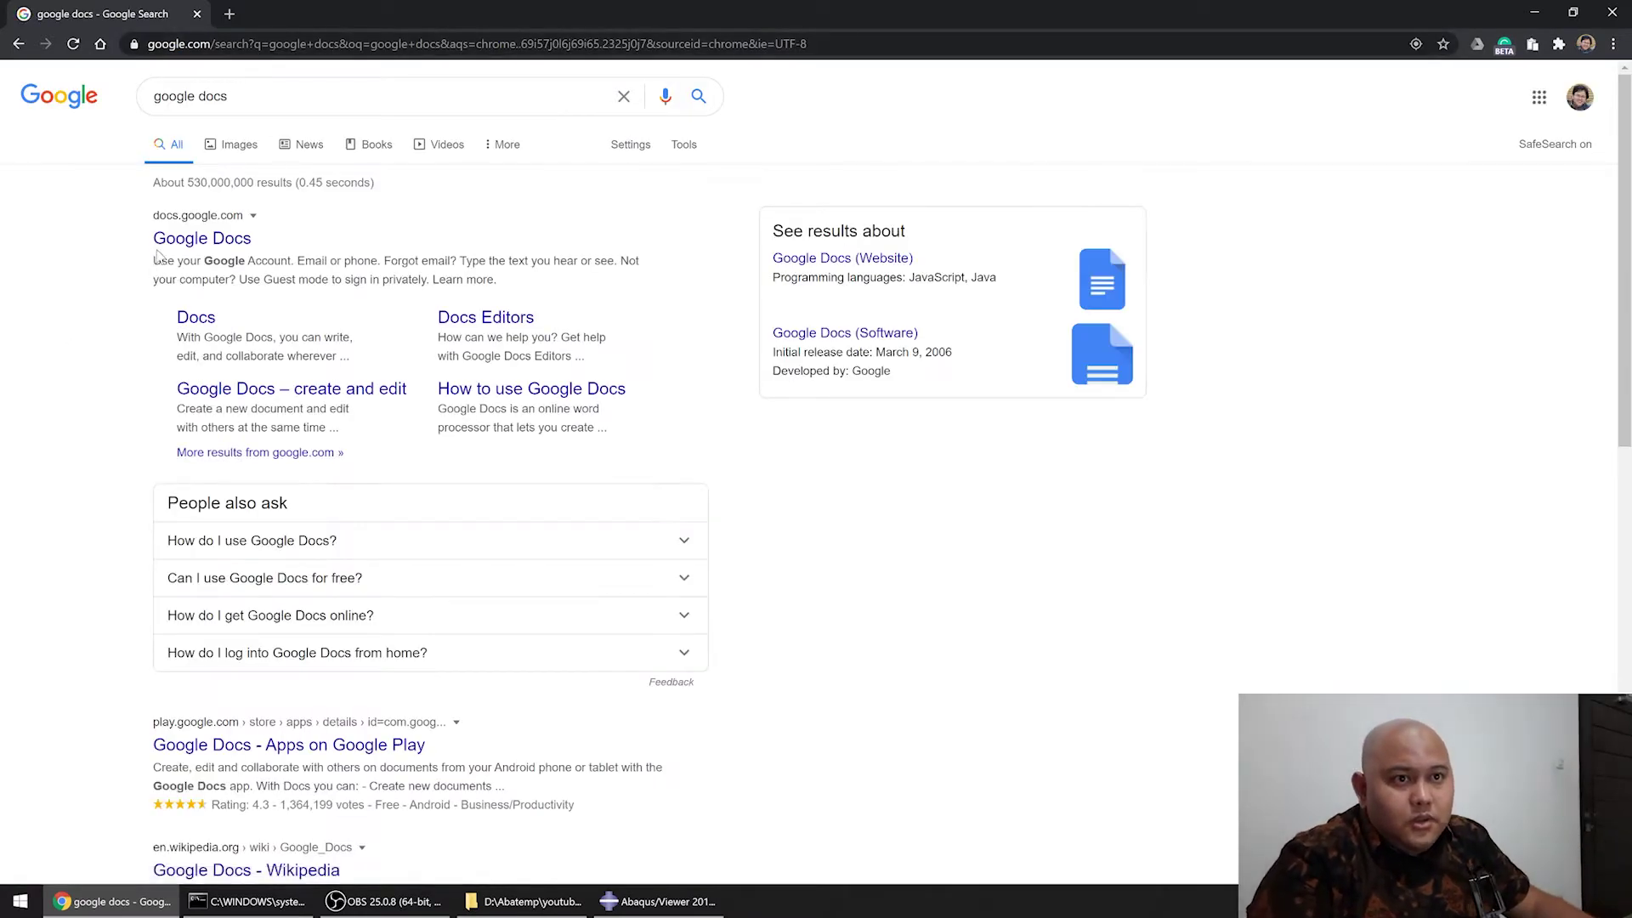
{"action": "left_click", "coordinate": [166, 245]}
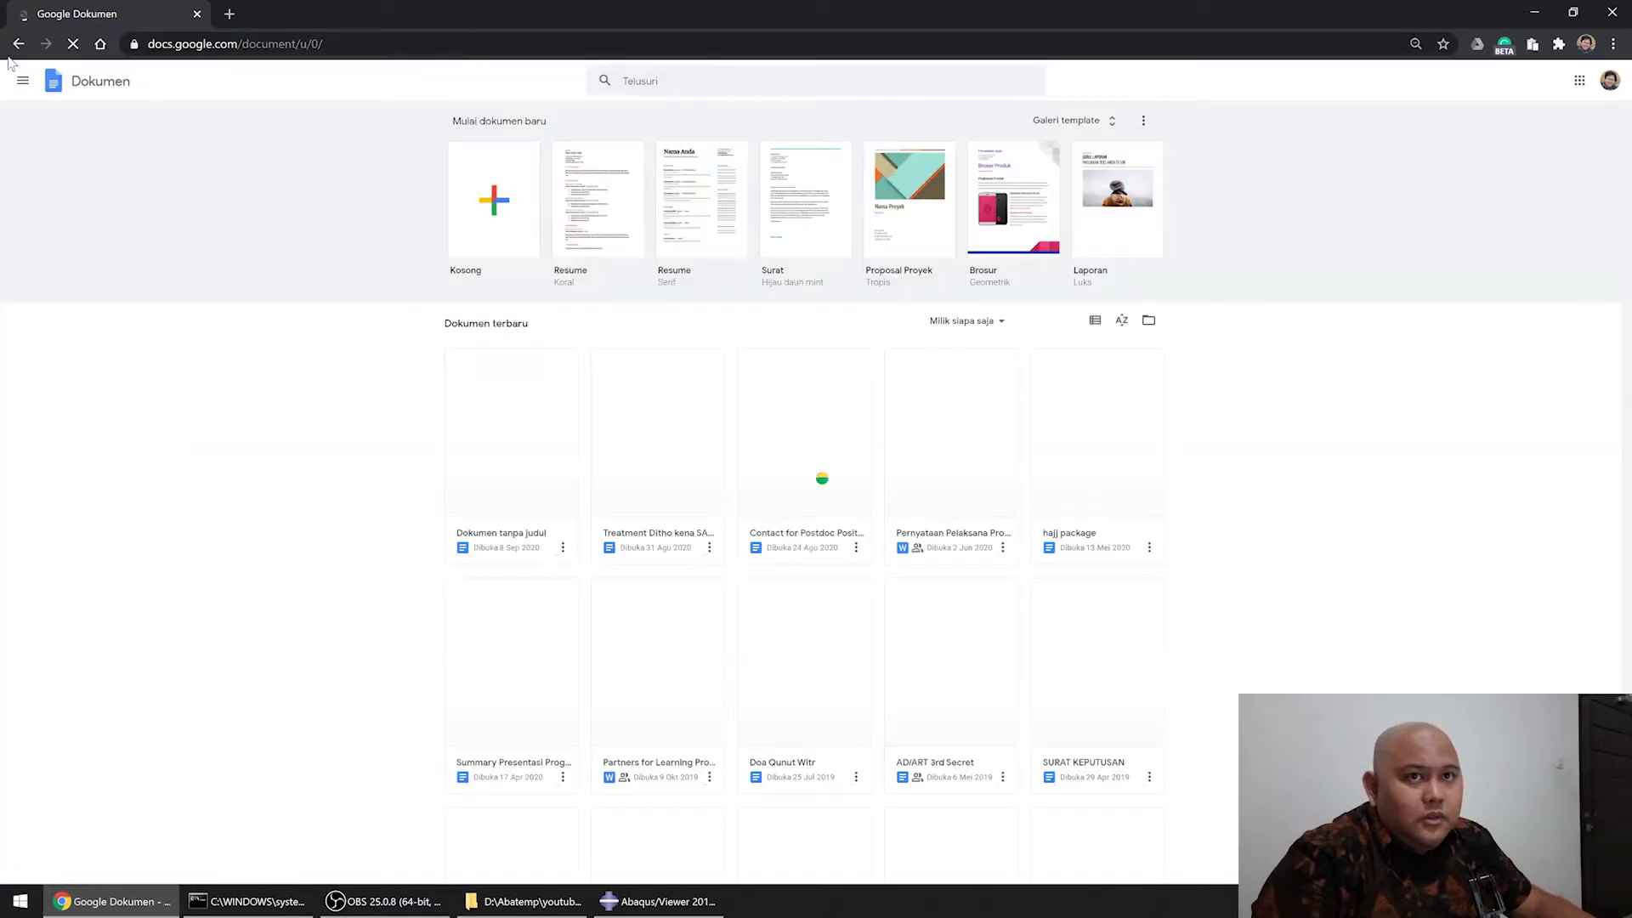
{"action": "left_click", "coordinate": [597, 200]}
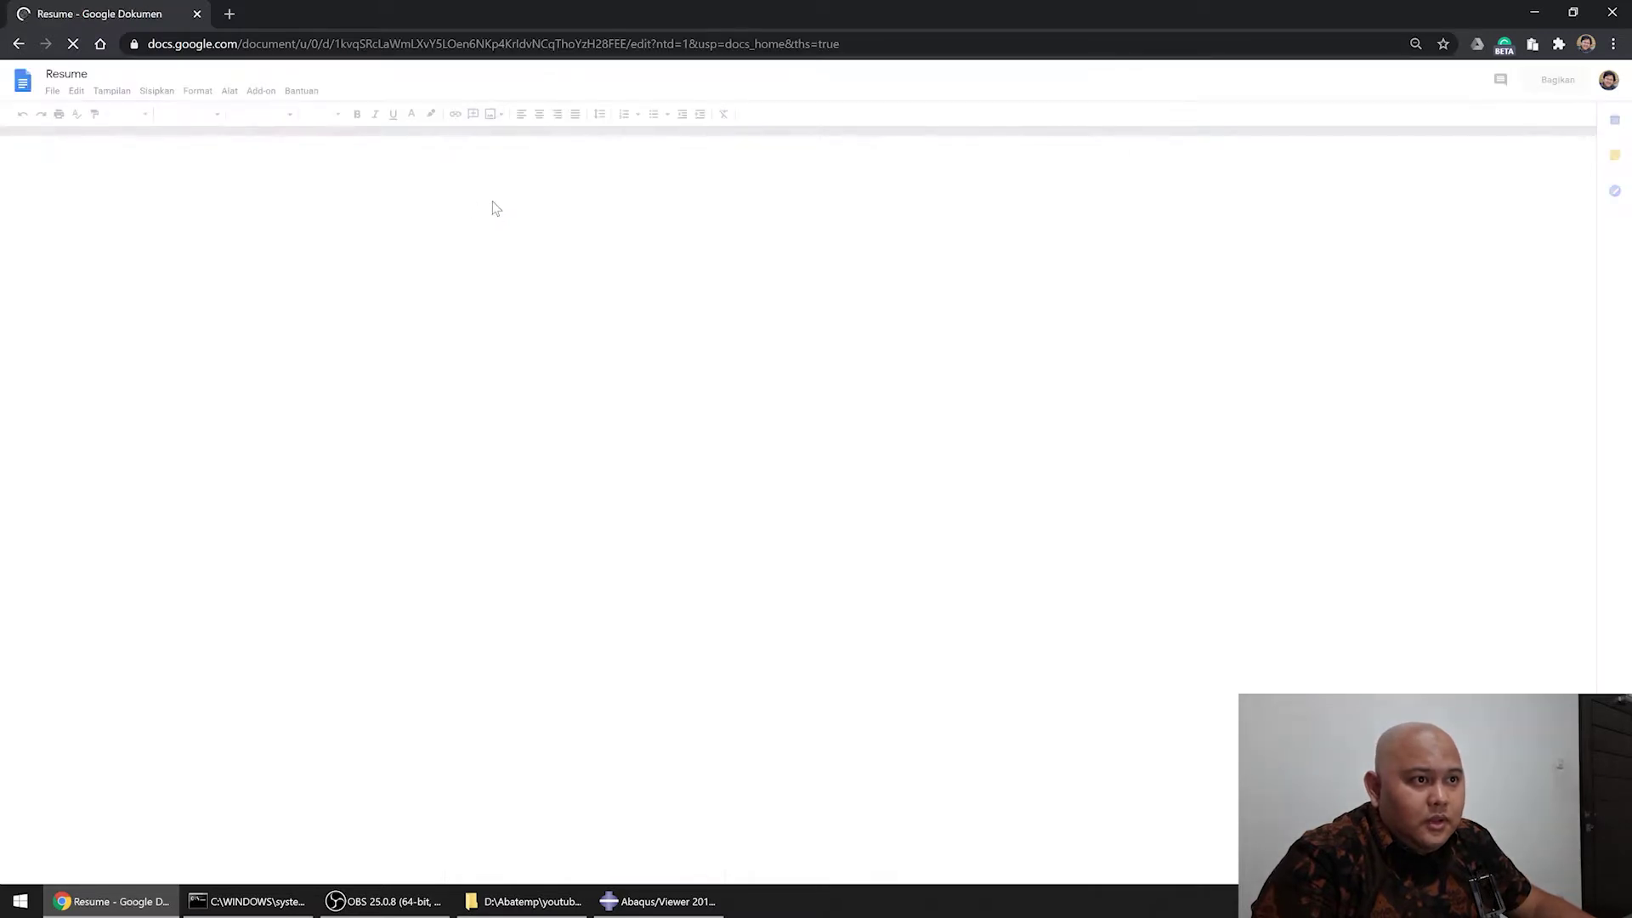
{"action": "left_click", "coordinate": [19, 45]}
{"action": "left_click", "coordinate": [475, 199]}
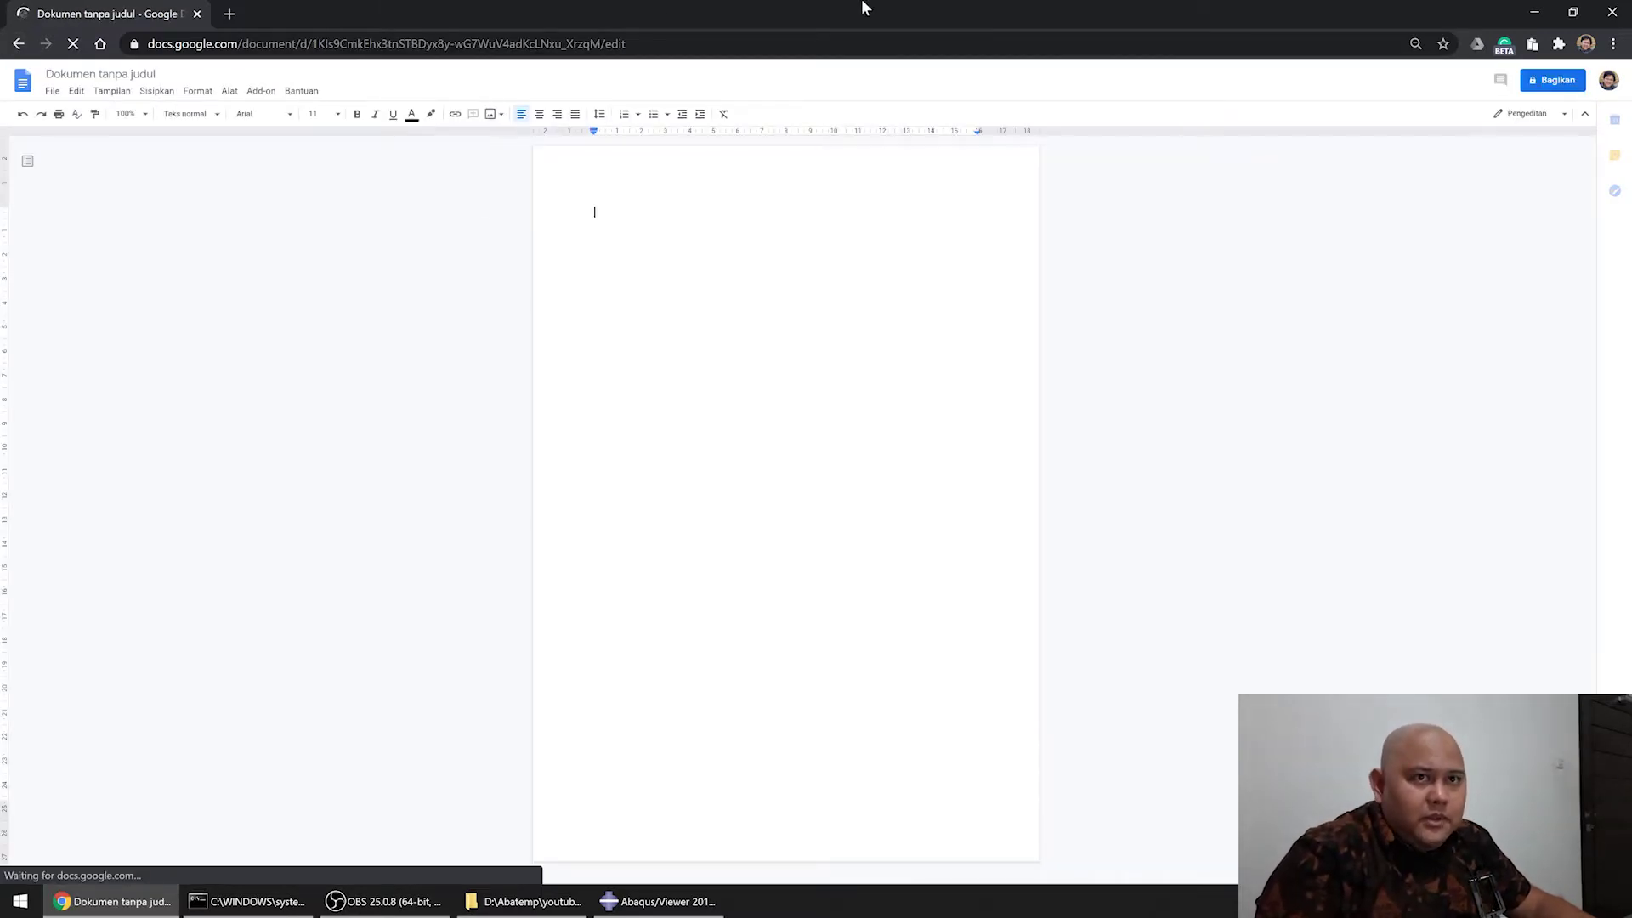
{"action": "left_click_drag", "start_coordinate": [863, 6], "coordinate": [2, 425]}
Drag tes.png from Explorer into the document and enlarge it to nearly full page width.
{"action": "left_click_drag", "start_coordinate": [1122, 364], "coordinate": [187, 379]}
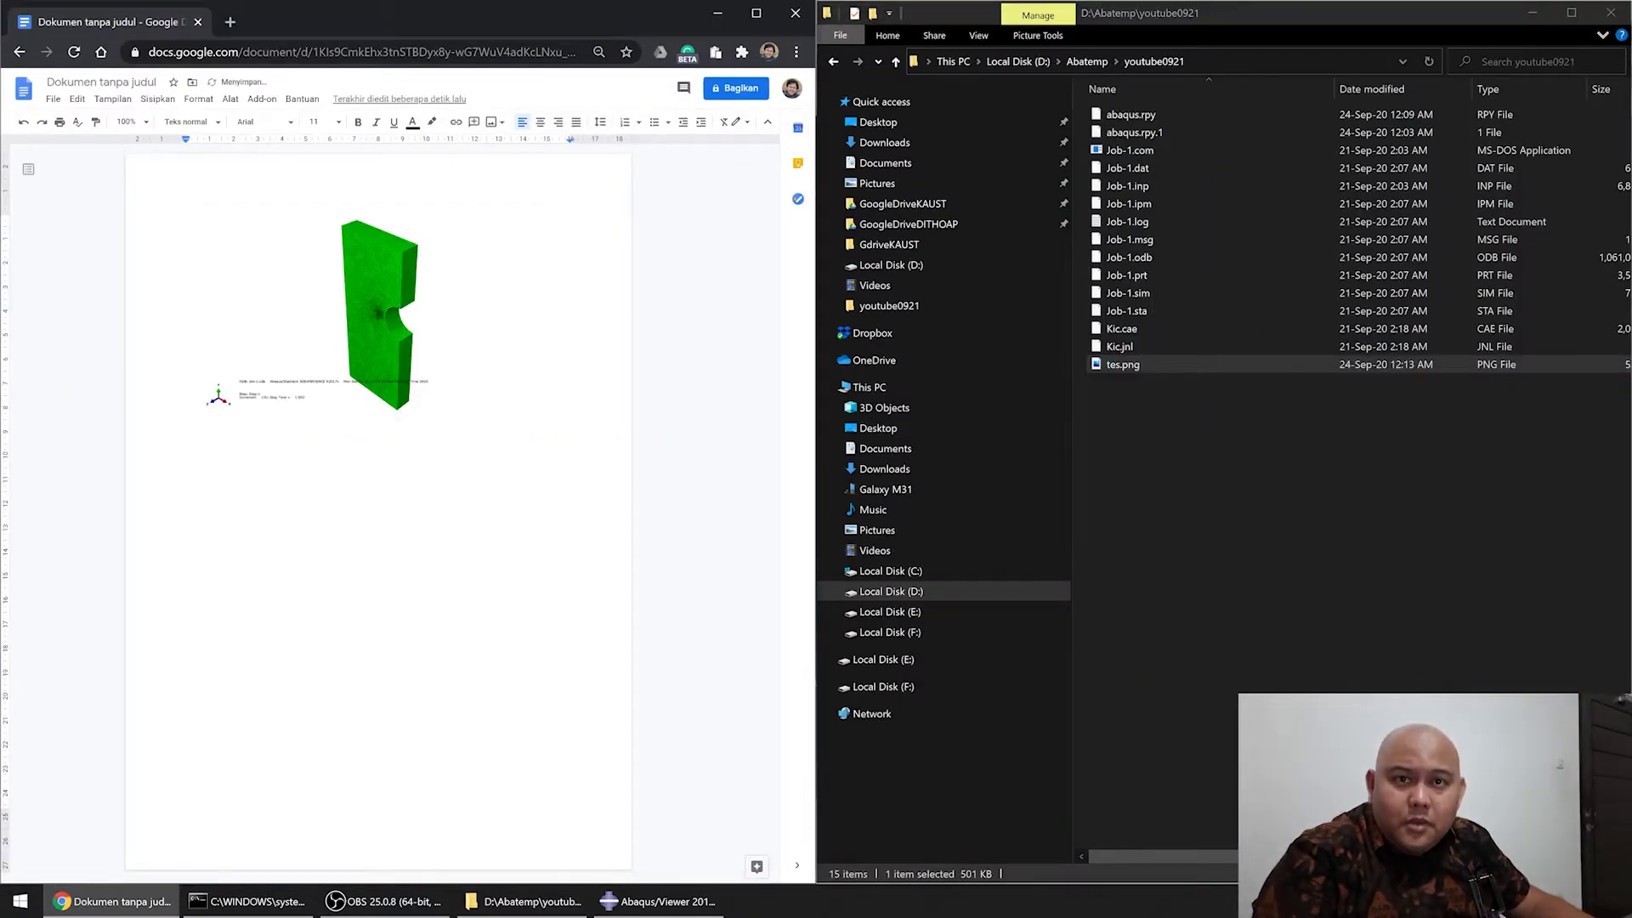
{"action": "left_click", "coordinate": [350, 316]}
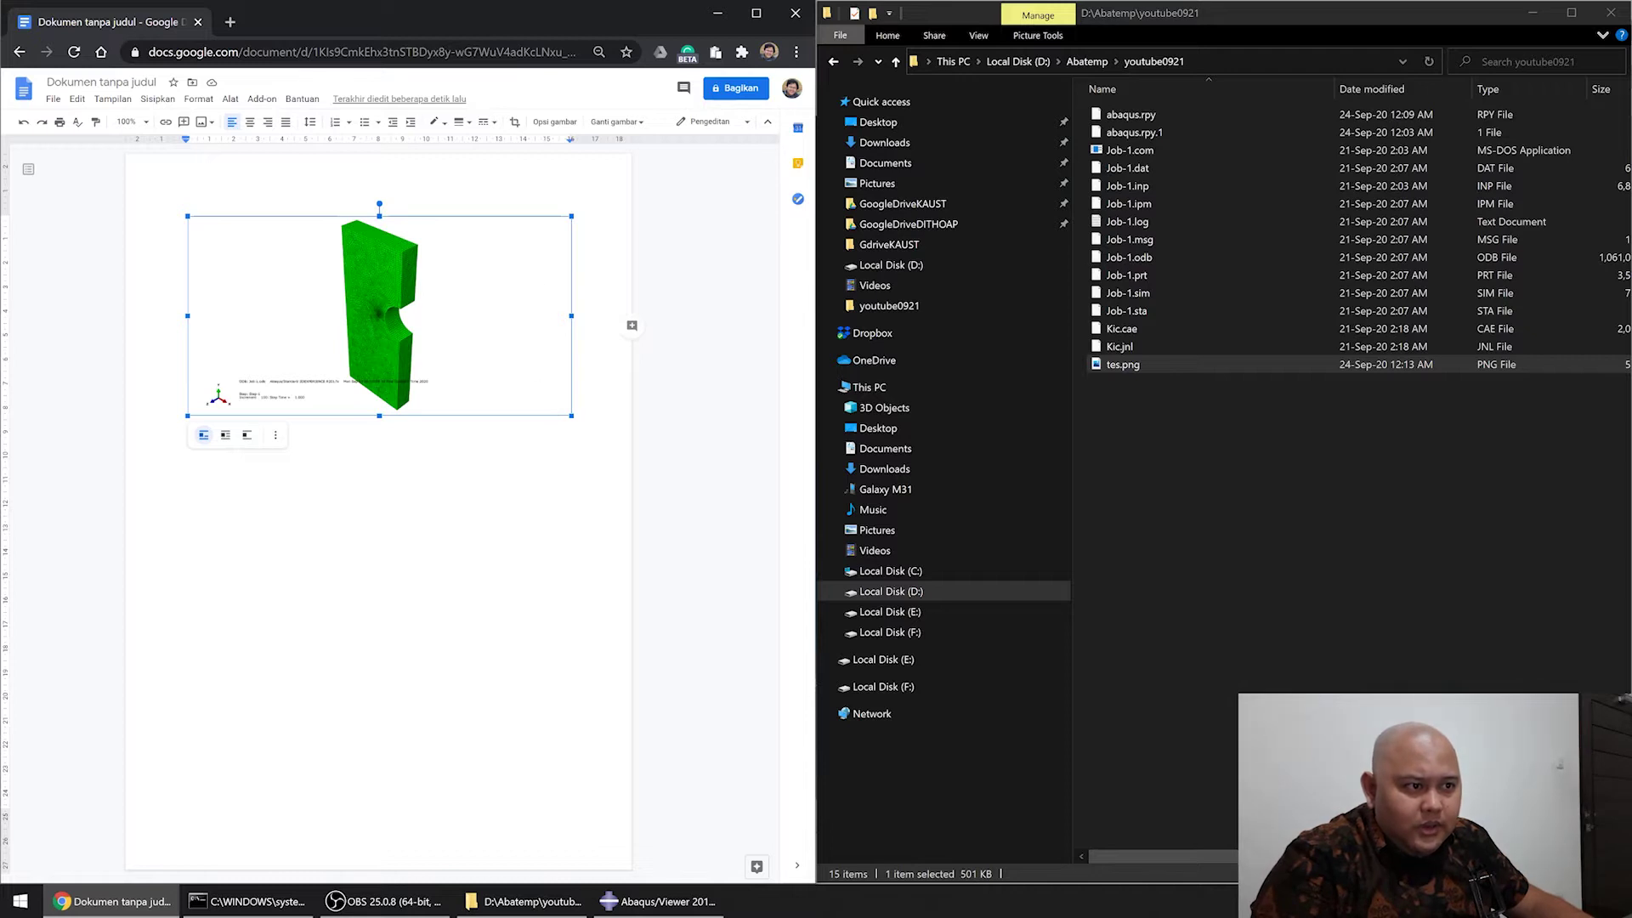
{"action": "left_click_drag", "start_coordinate": [571, 415], "coordinate": [759, 513]}
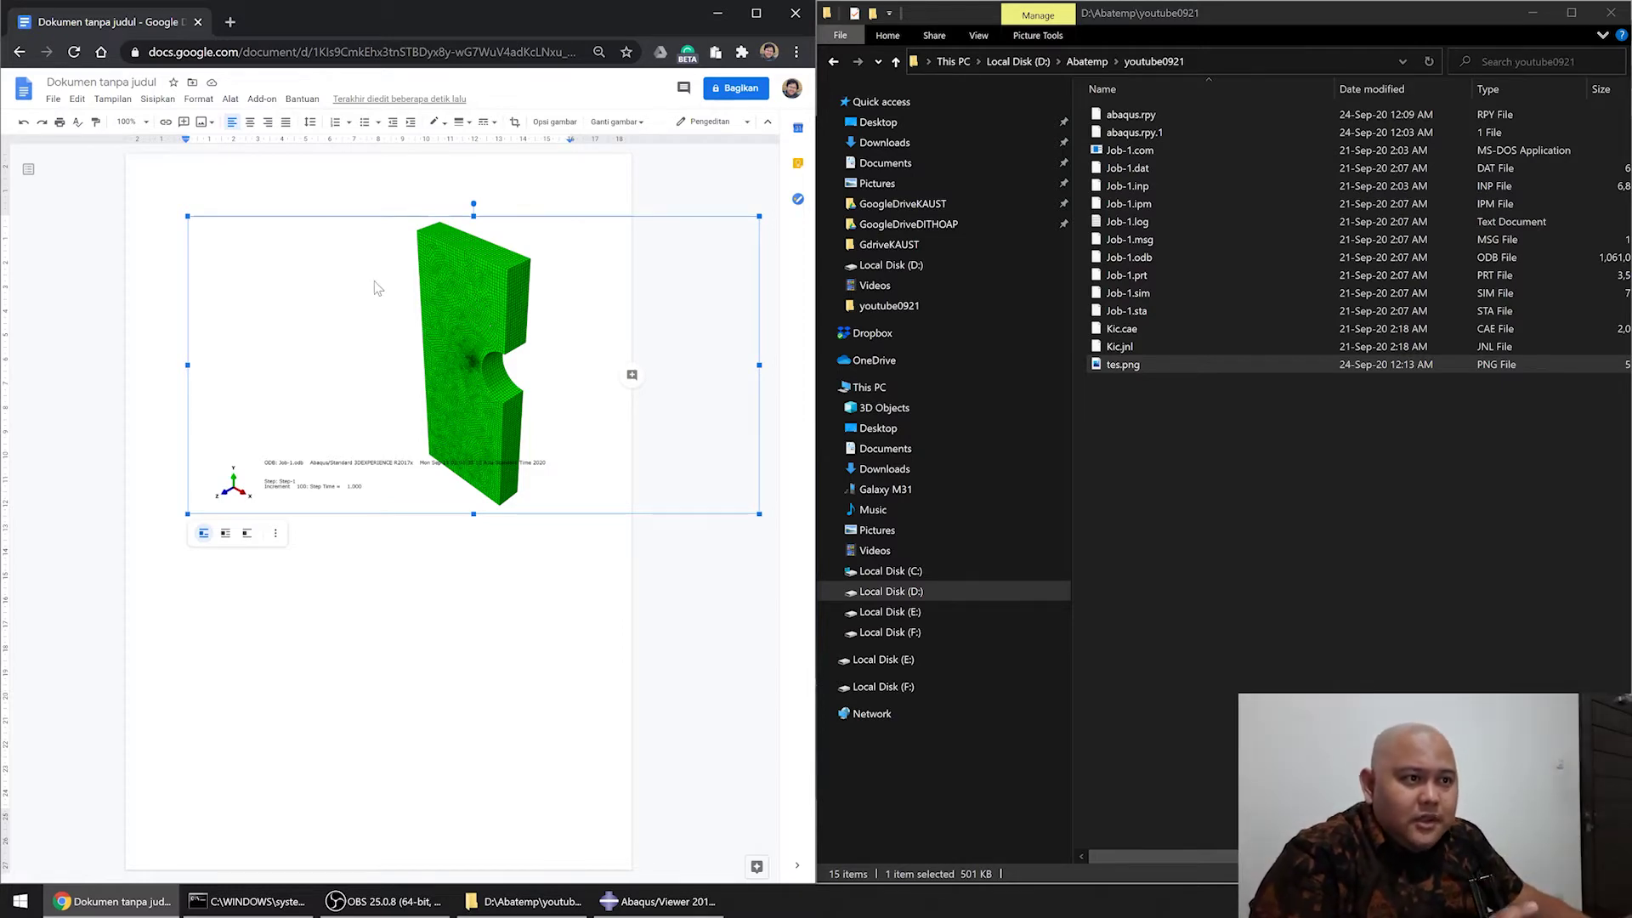
{"action": "left_click", "coordinate": [658, 901]}
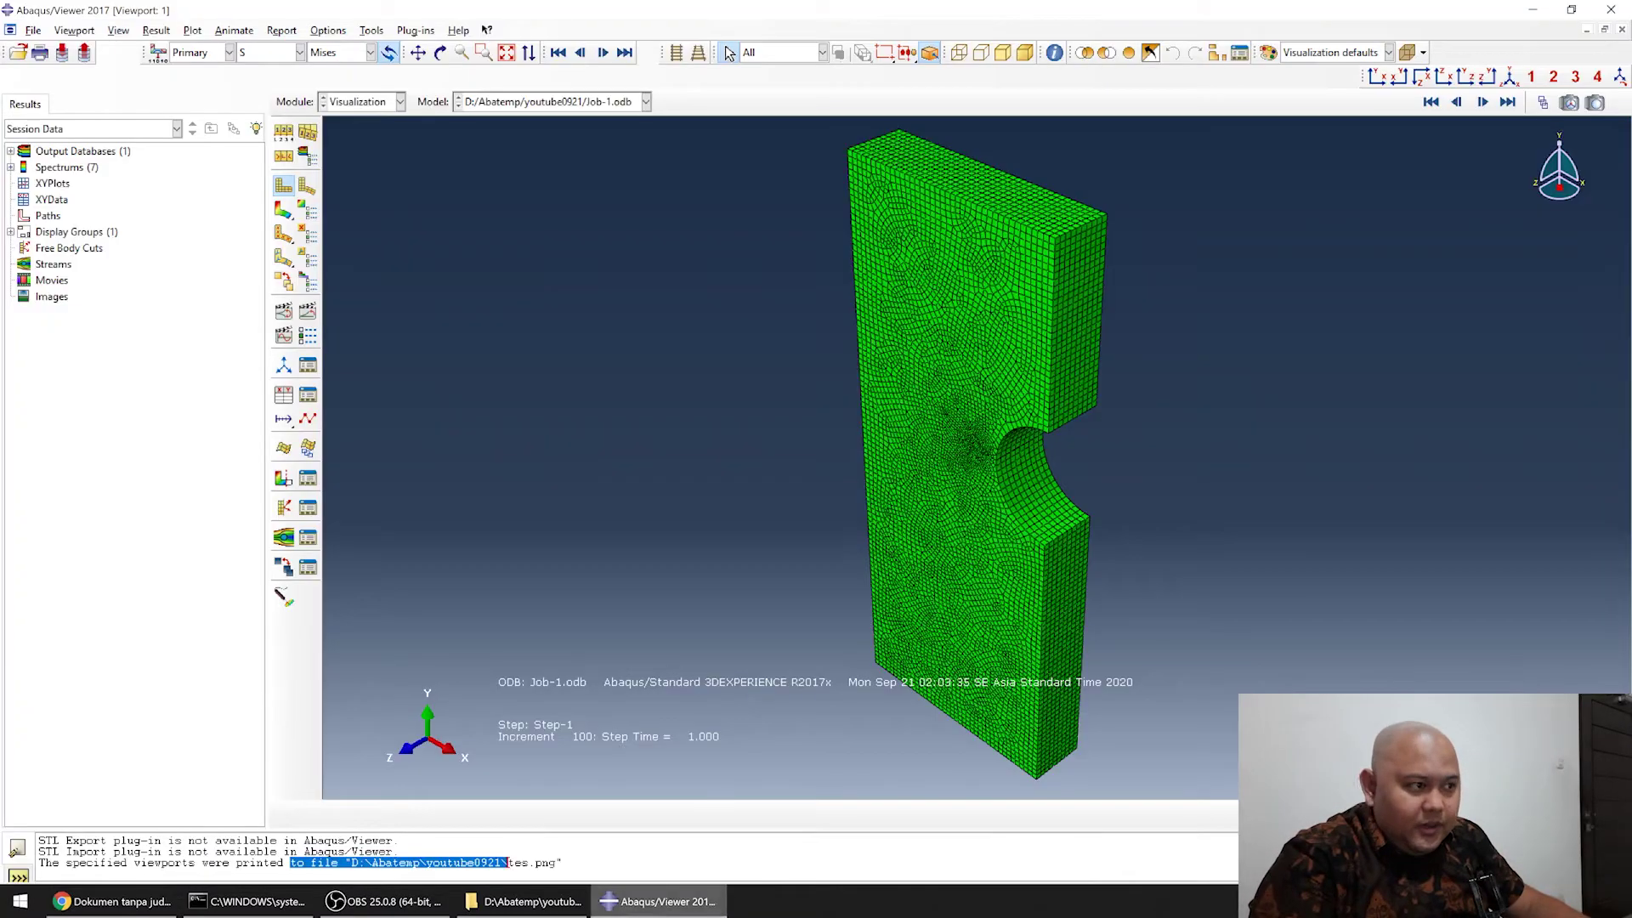
Snip the meshed model on its dark blue background and paste it over the Docs image.
{"action": "key", "text": "super+shift+s"}
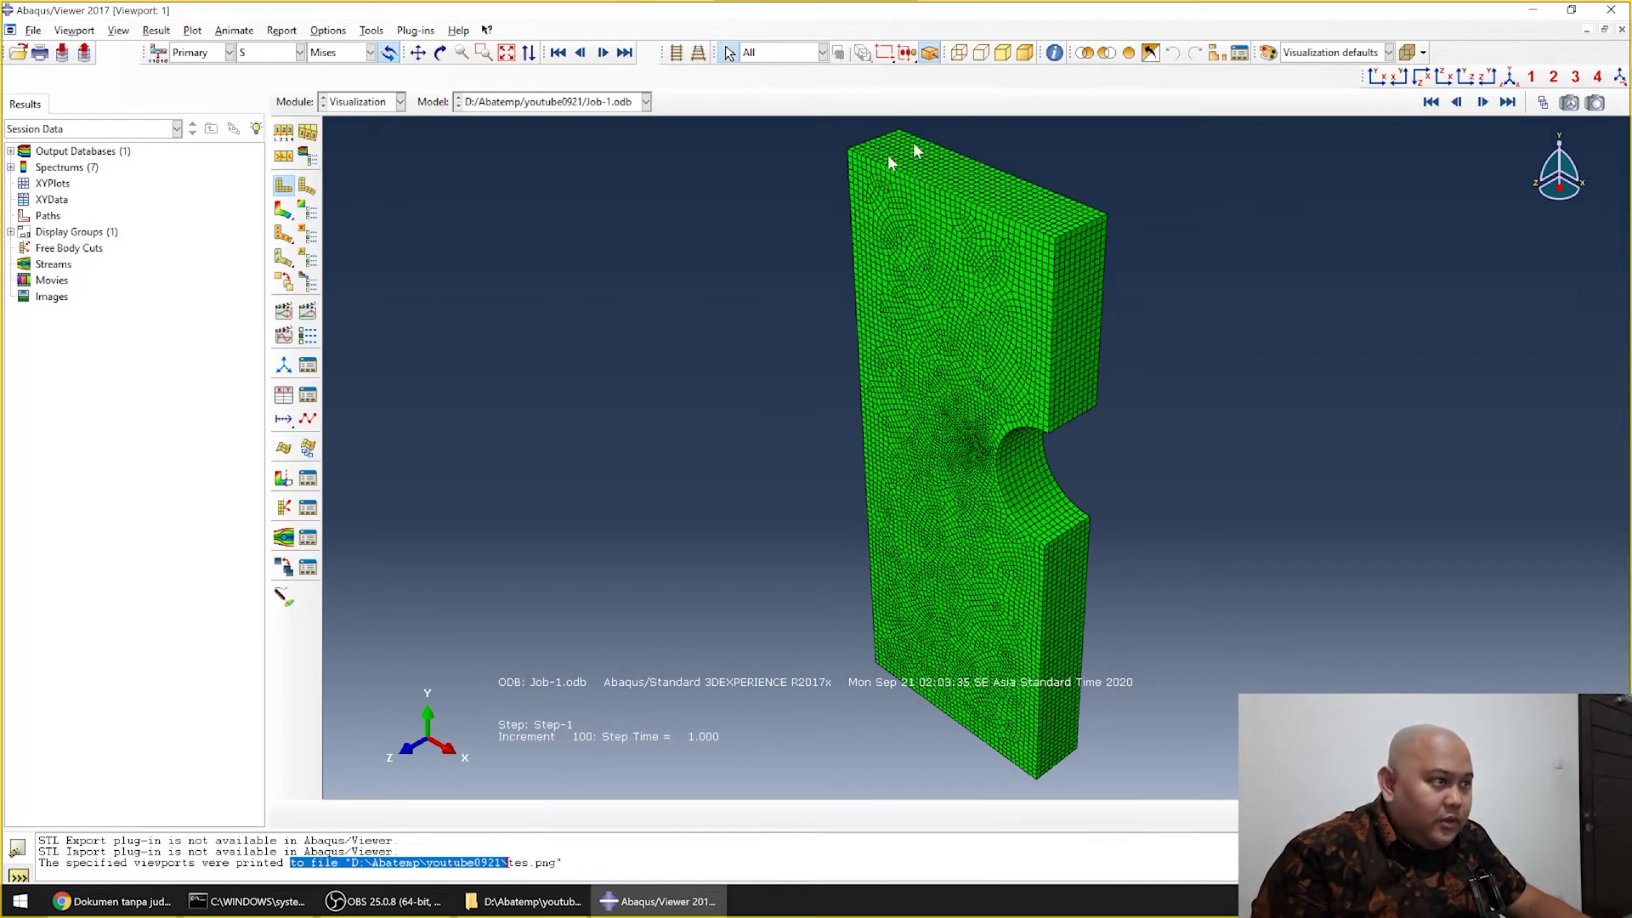
{"action": "mouse_move", "coordinate": [817, 161]}
{"action": "left_mouse_down"}
{"action": "mouse_move", "coordinate": [918, 510]}
{"action": "mouse_move", "coordinate": [1163, 721]}
{"action": "left_mouse_up"}
{"action": "key", "text": "alt+Tab"}
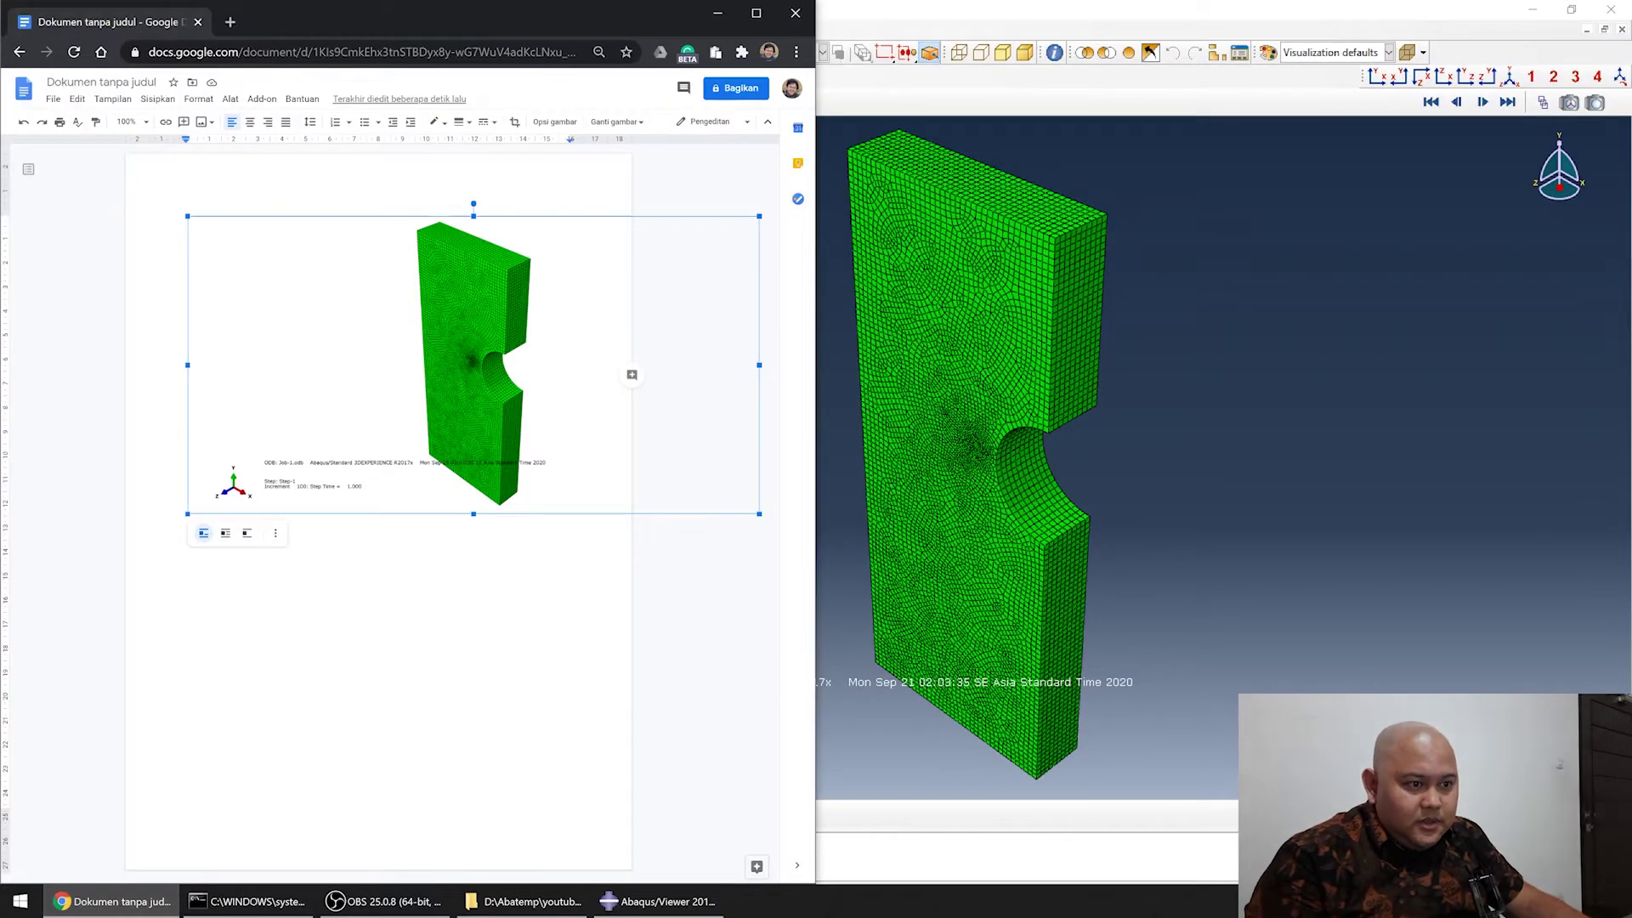
{"action": "key", "text": "ctrl+v"}
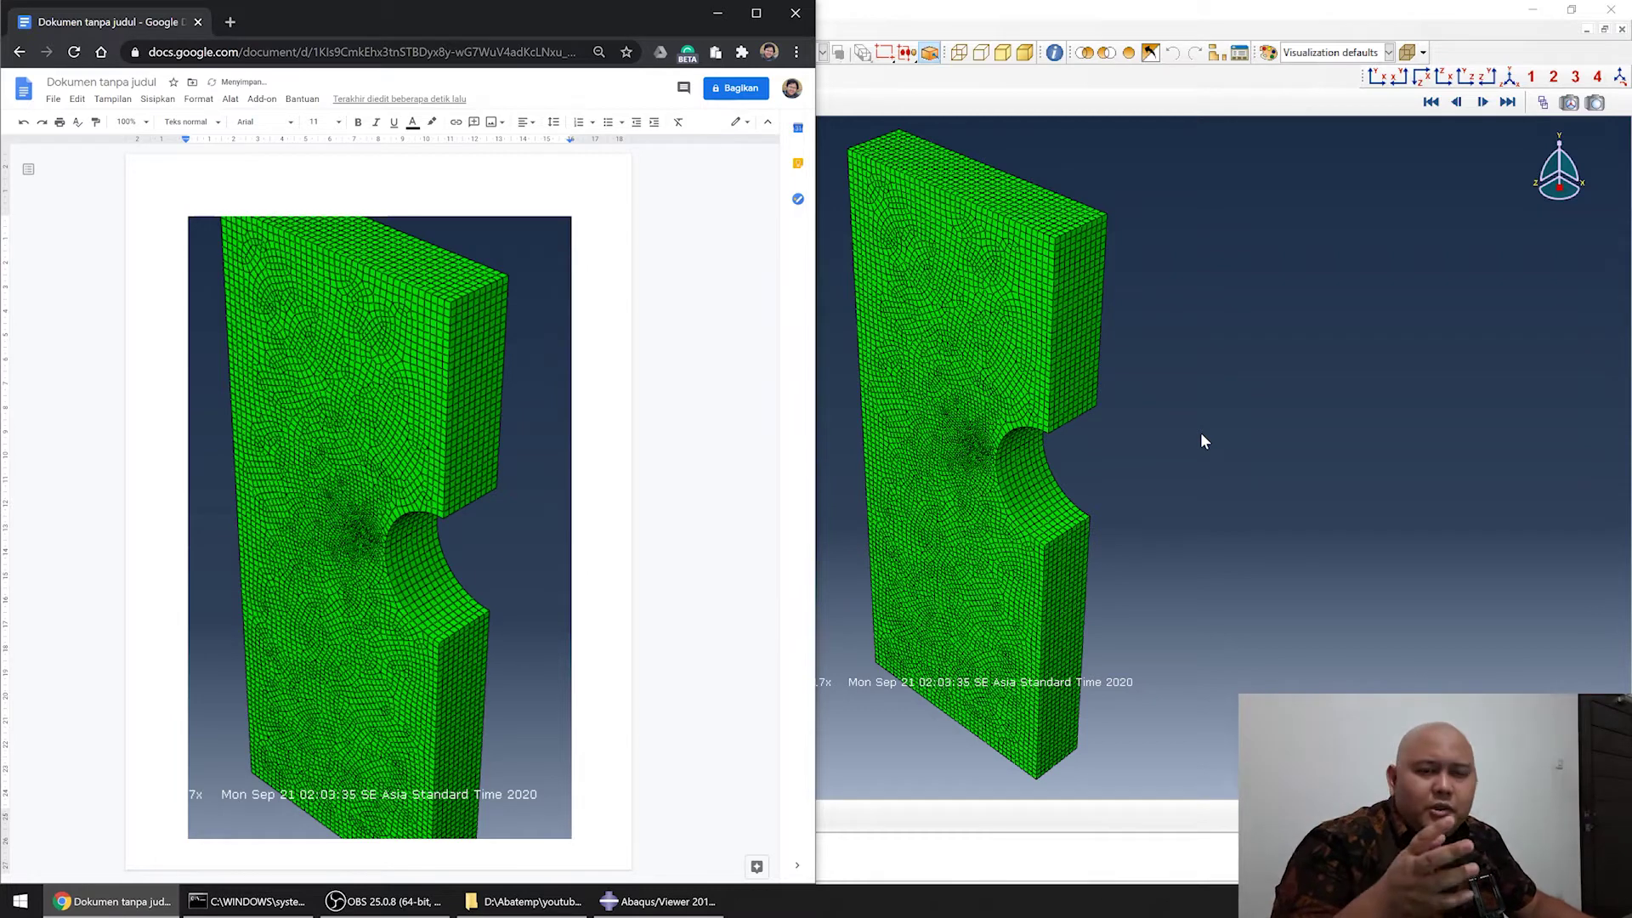
{"action": "left_click", "coordinate": [1089, 281]}
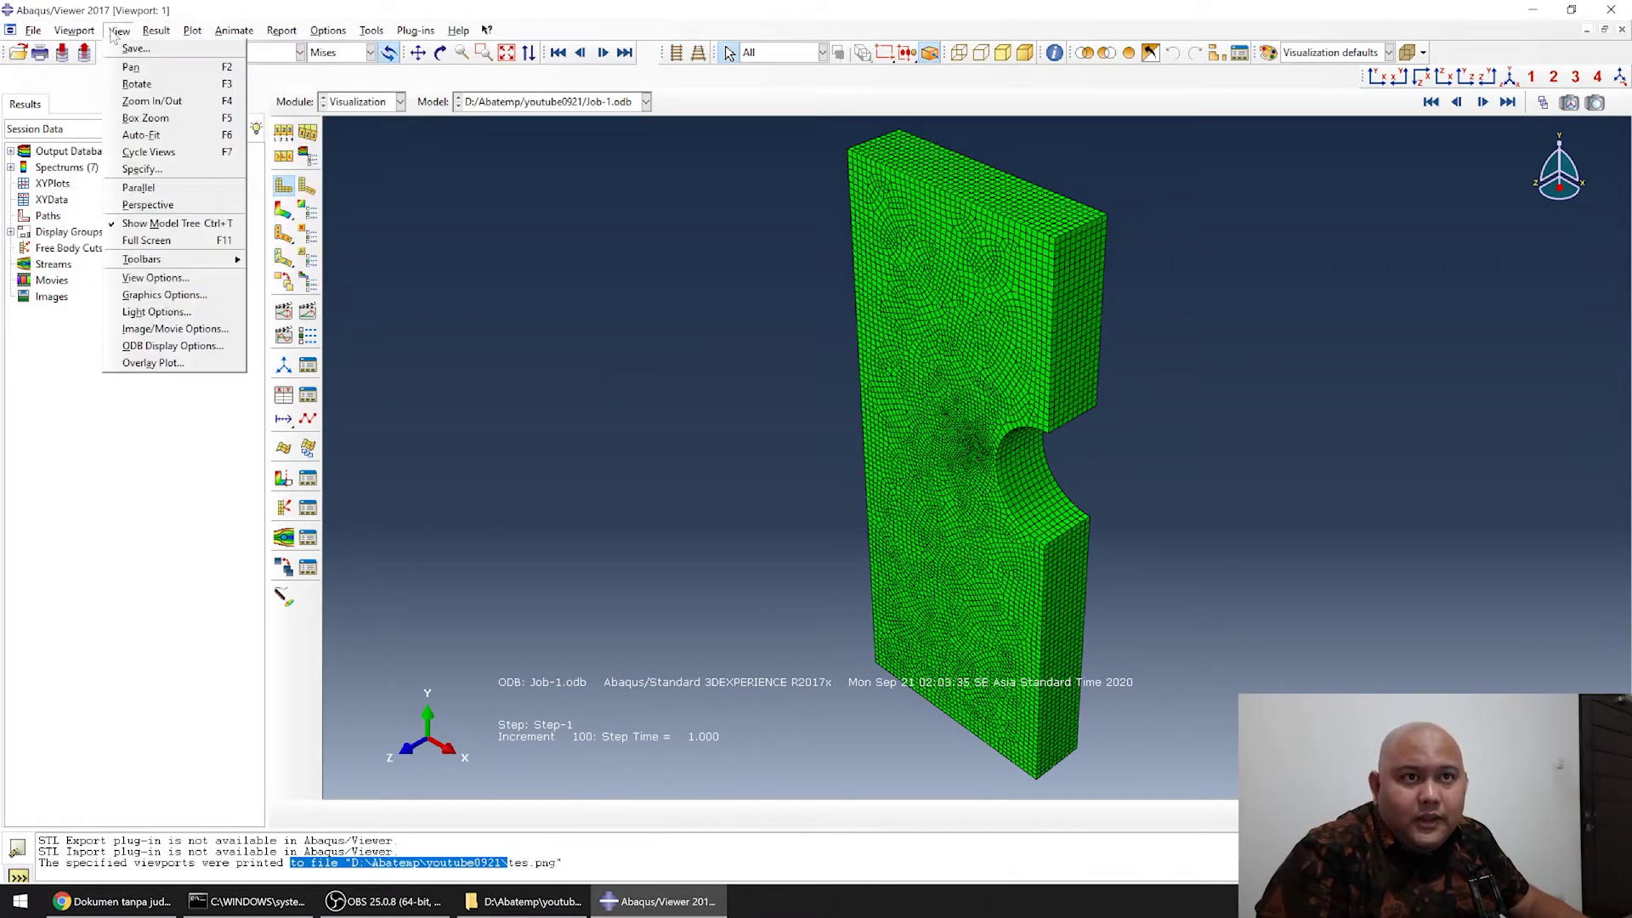
Choose a solid white viewport background in Graphics Options.
{"action": "left_click", "coordinate": [161, 295]}
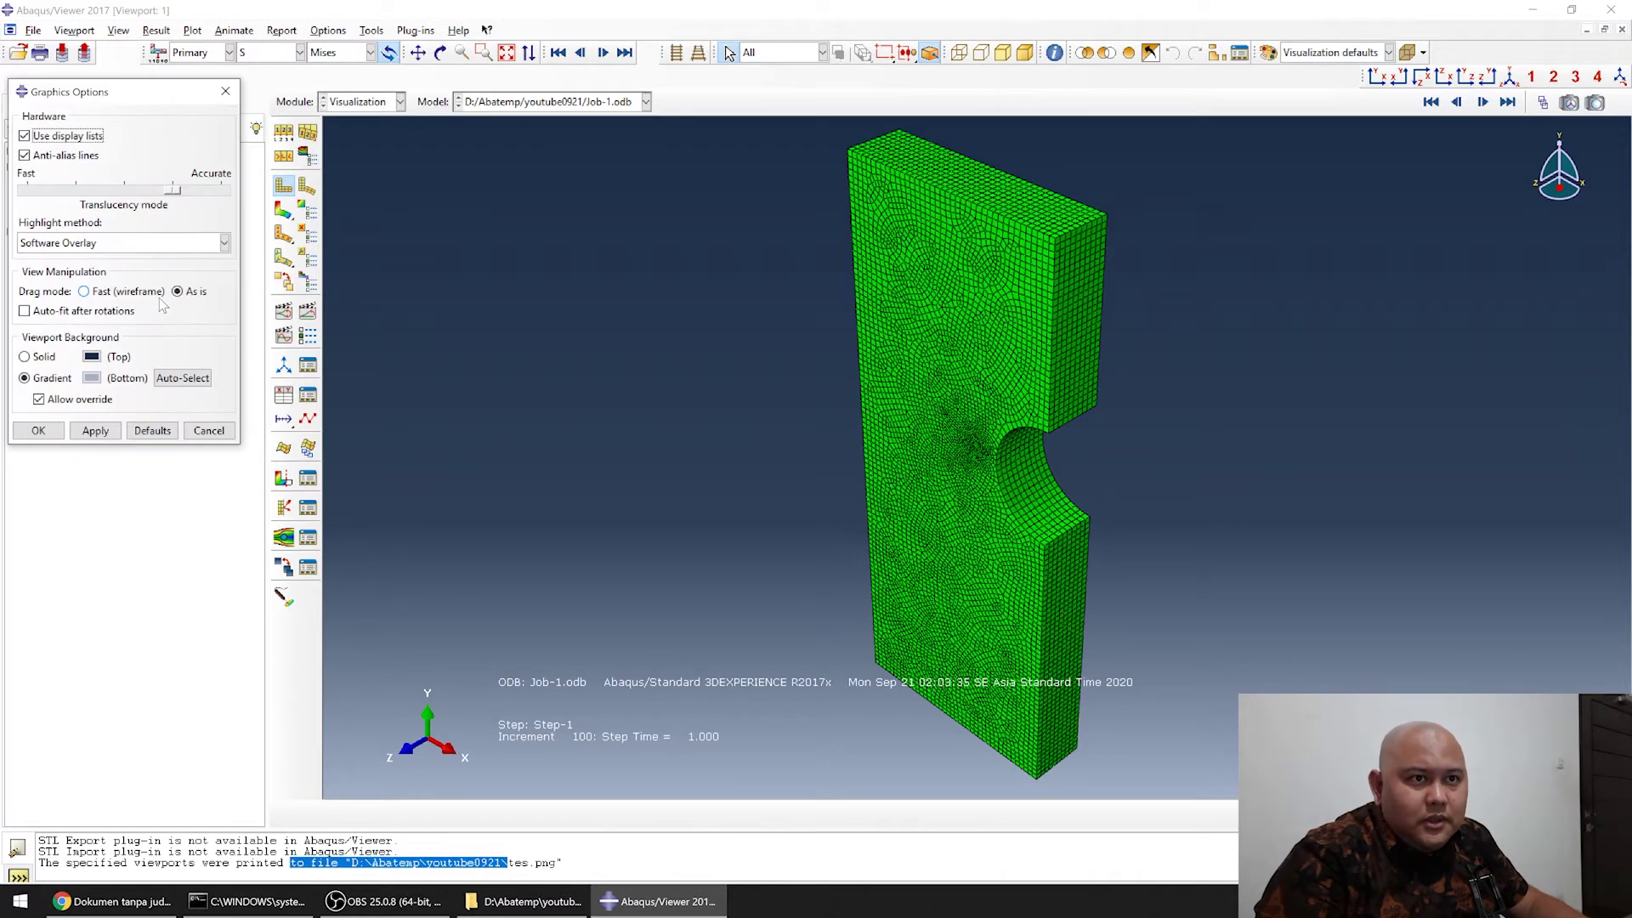
{"action": "left_click", "coordinate": [25, 357]}
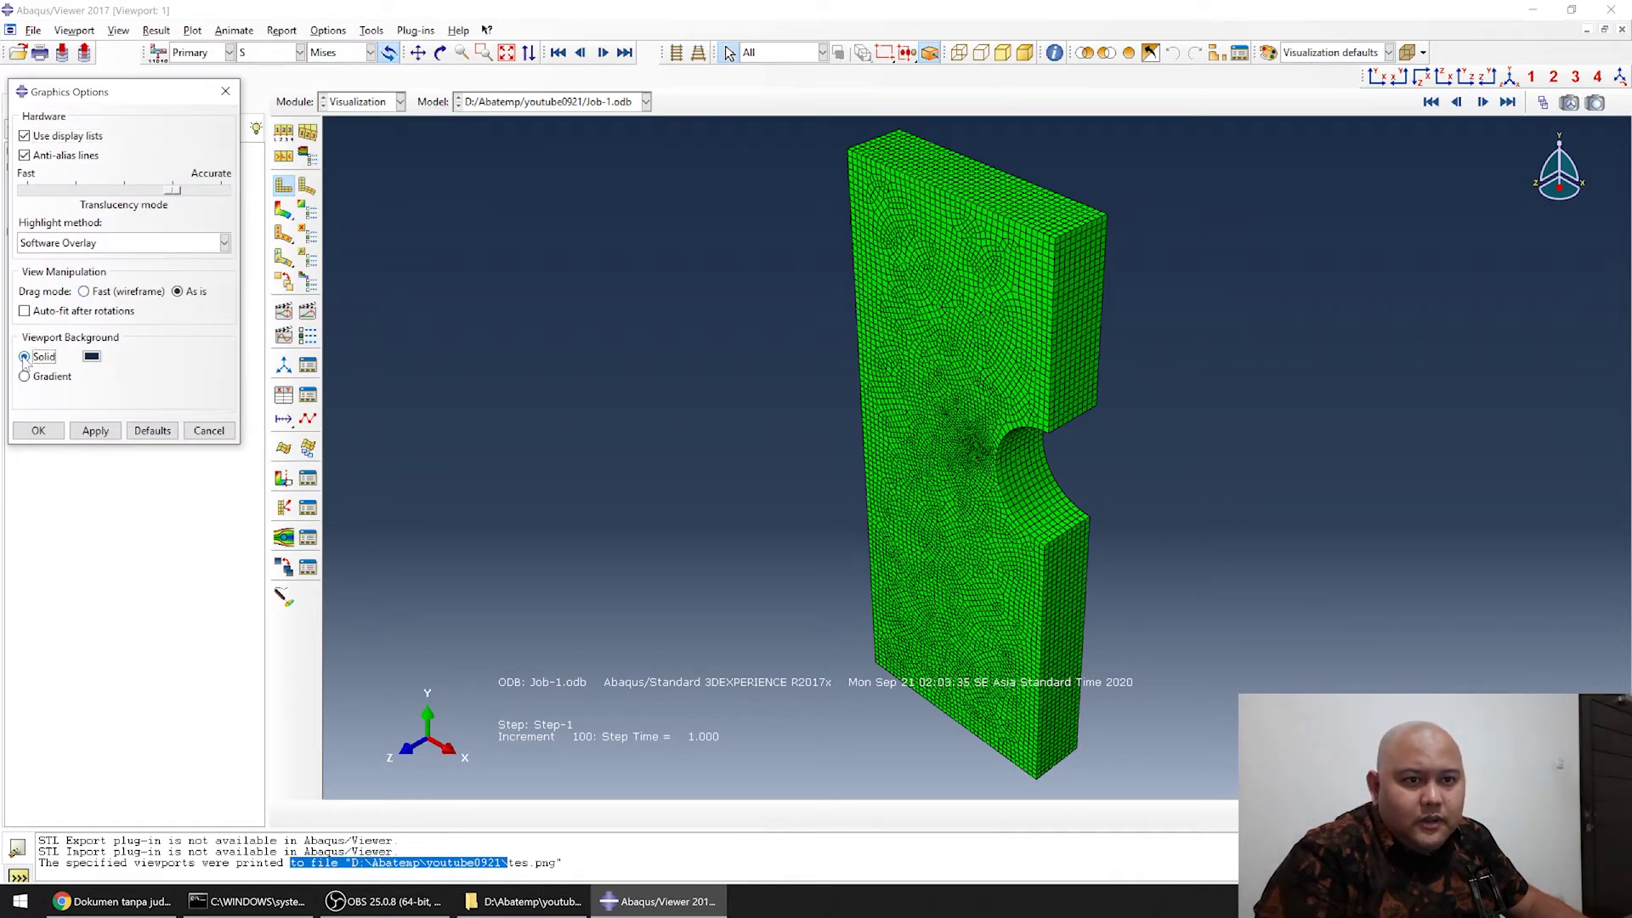
{"action": "left_click", "coordinate": [92, 357]}
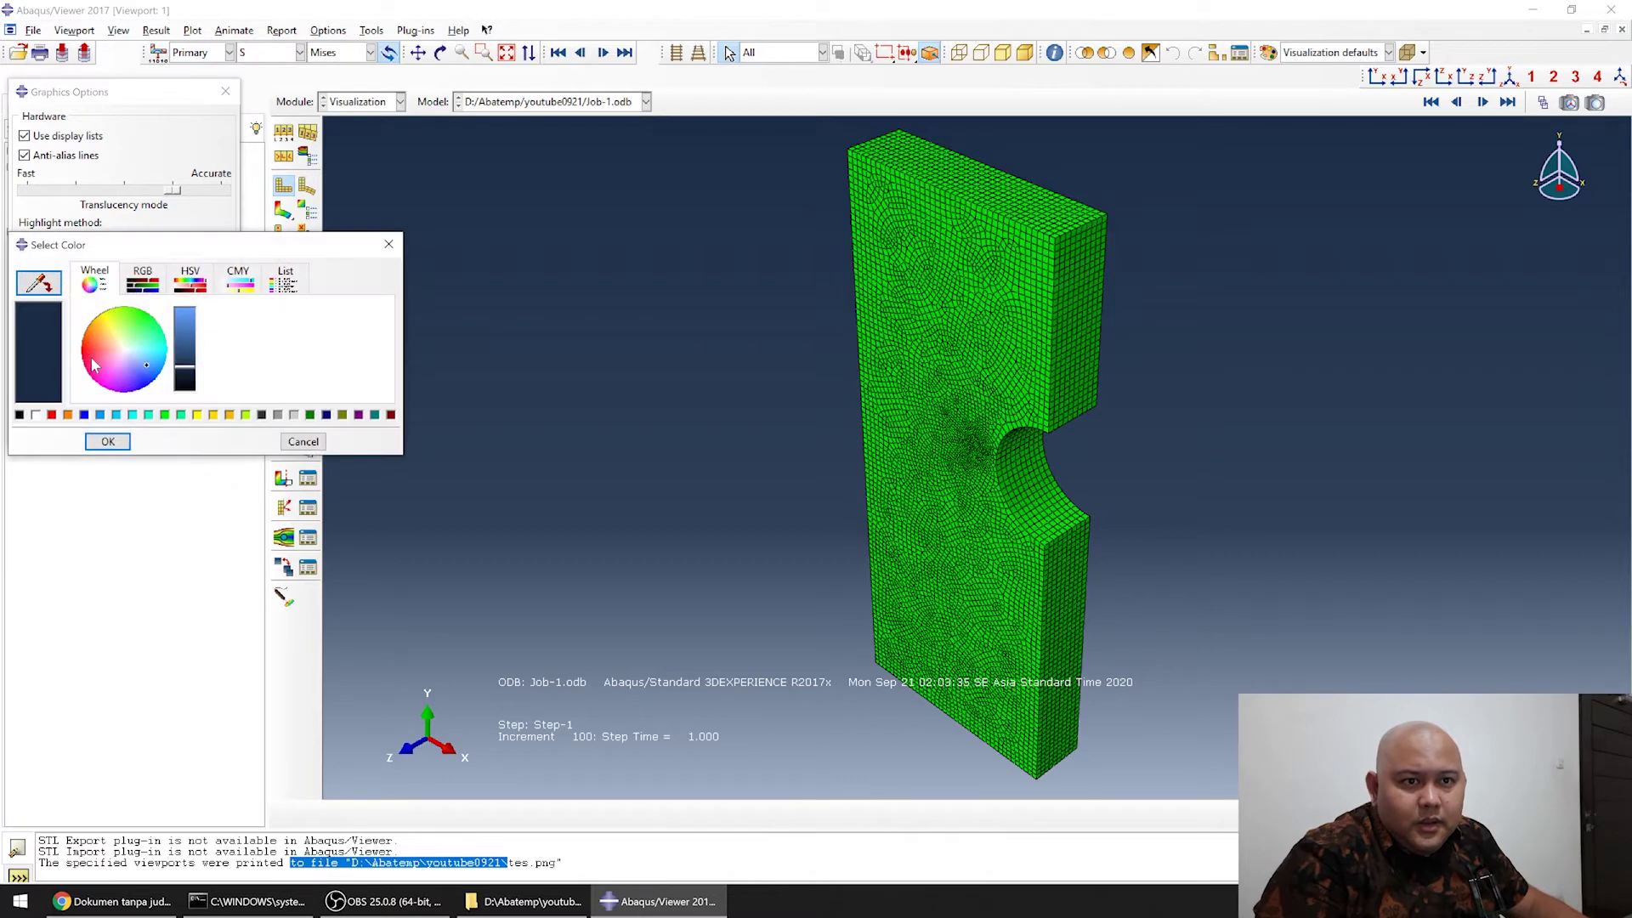
{"action": "left_click", "coordinate": [36, 414]}
{"action": "left_click", "coordinate": [109, 442]}
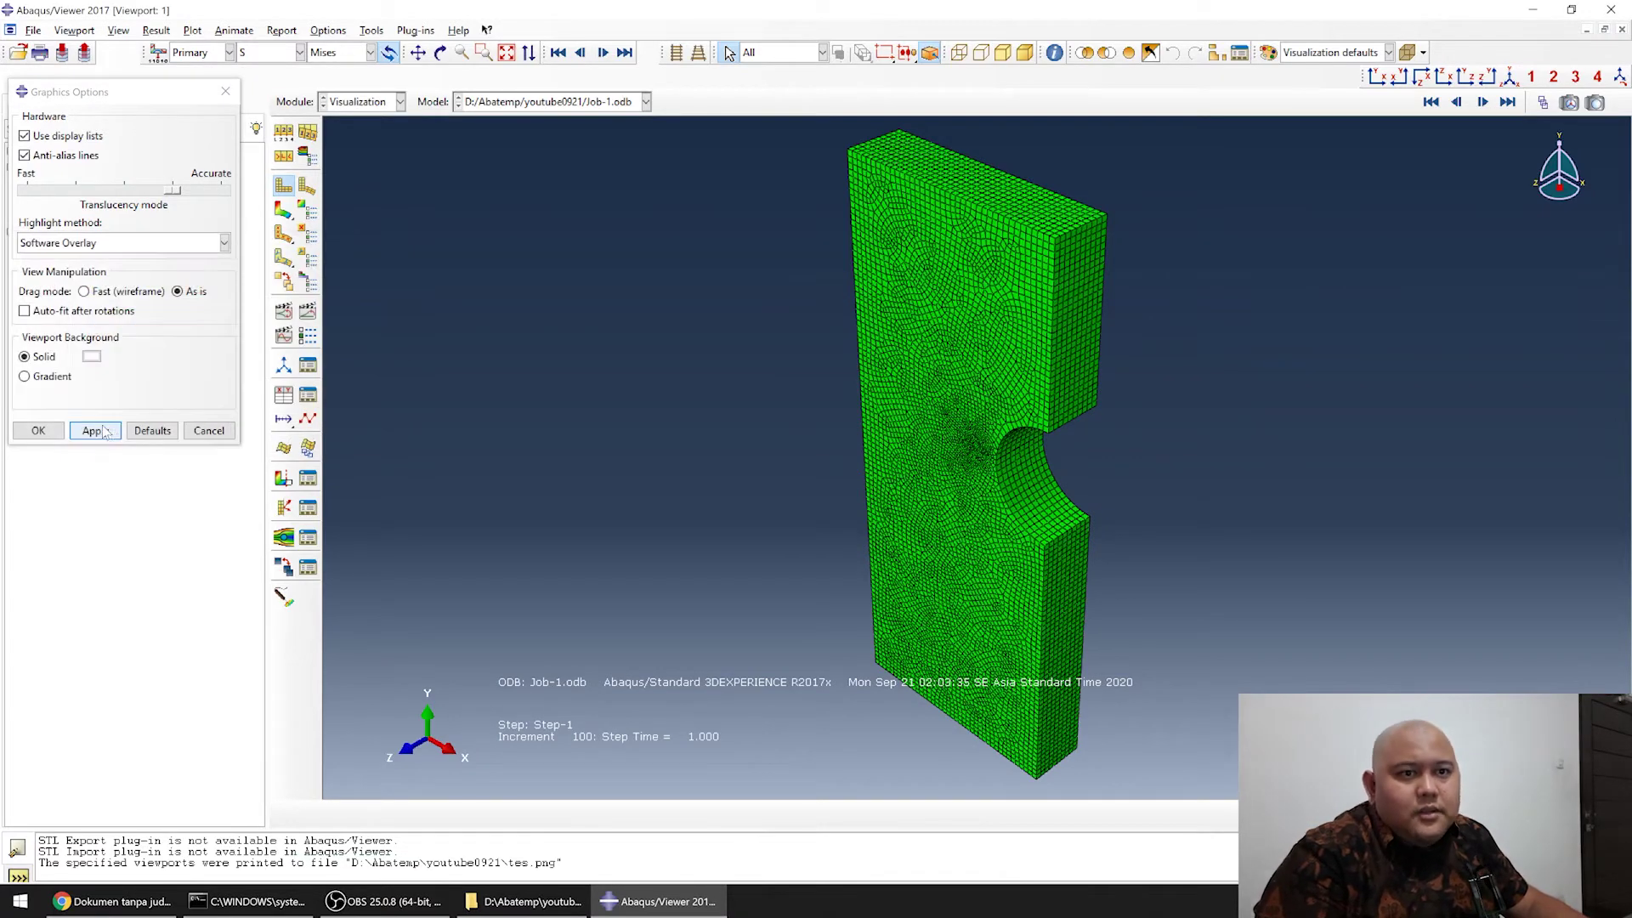
Apply the white background, then snip the mesh on white and paste it into the document.
{"action": "left_click", "coordinate": [109, 435]}
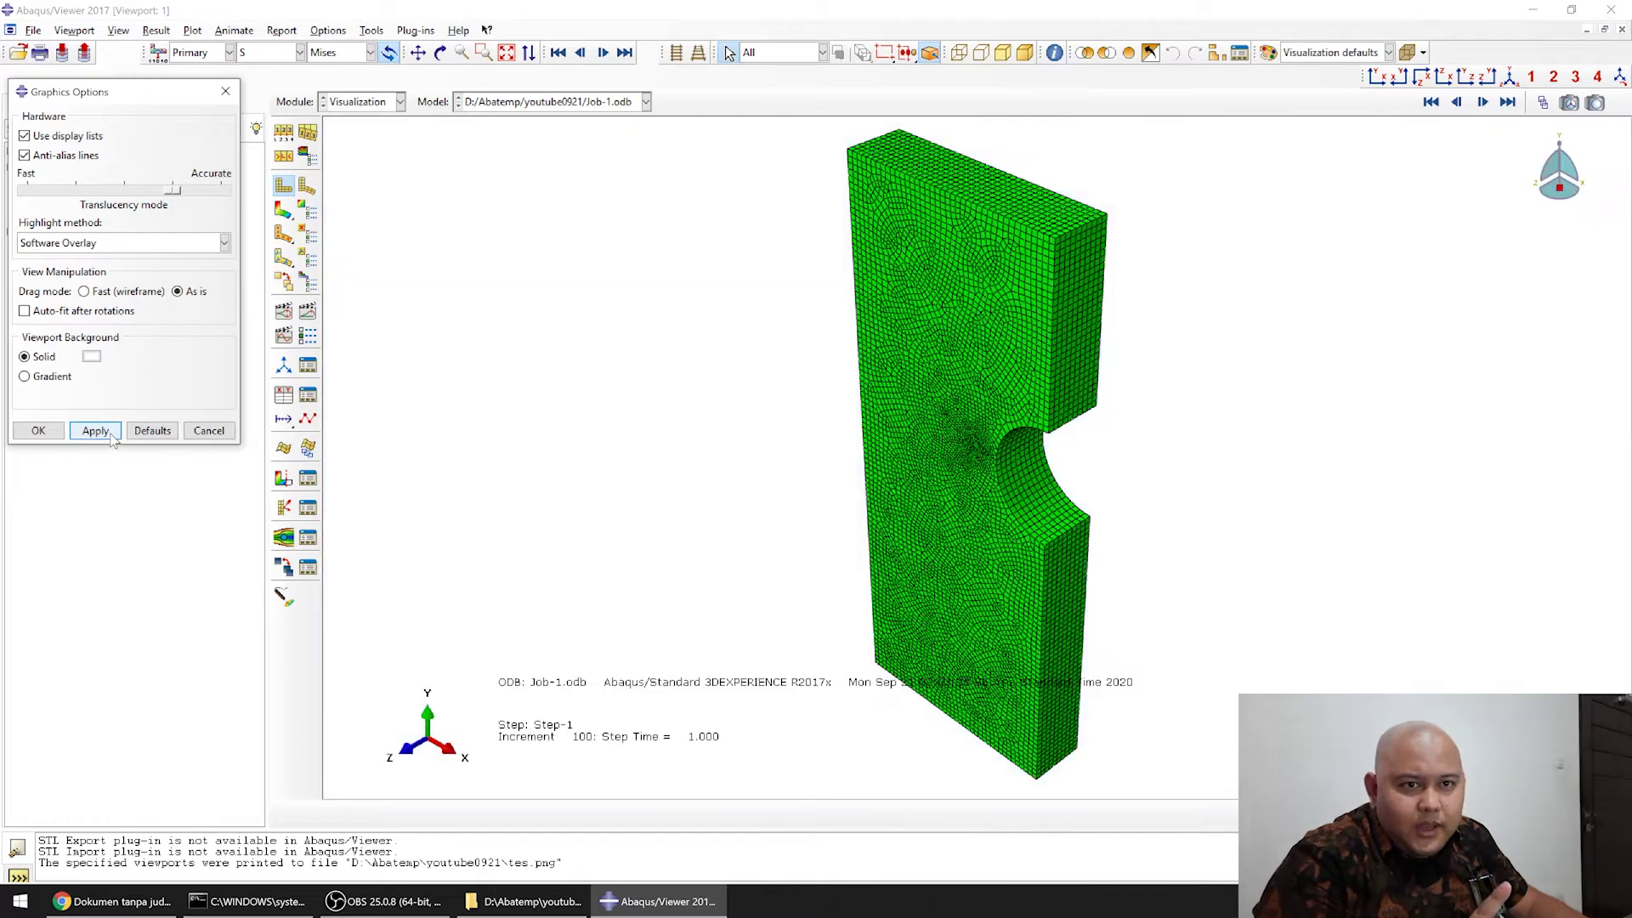
{"action": "left_click", "coordinate": [38, 431]}
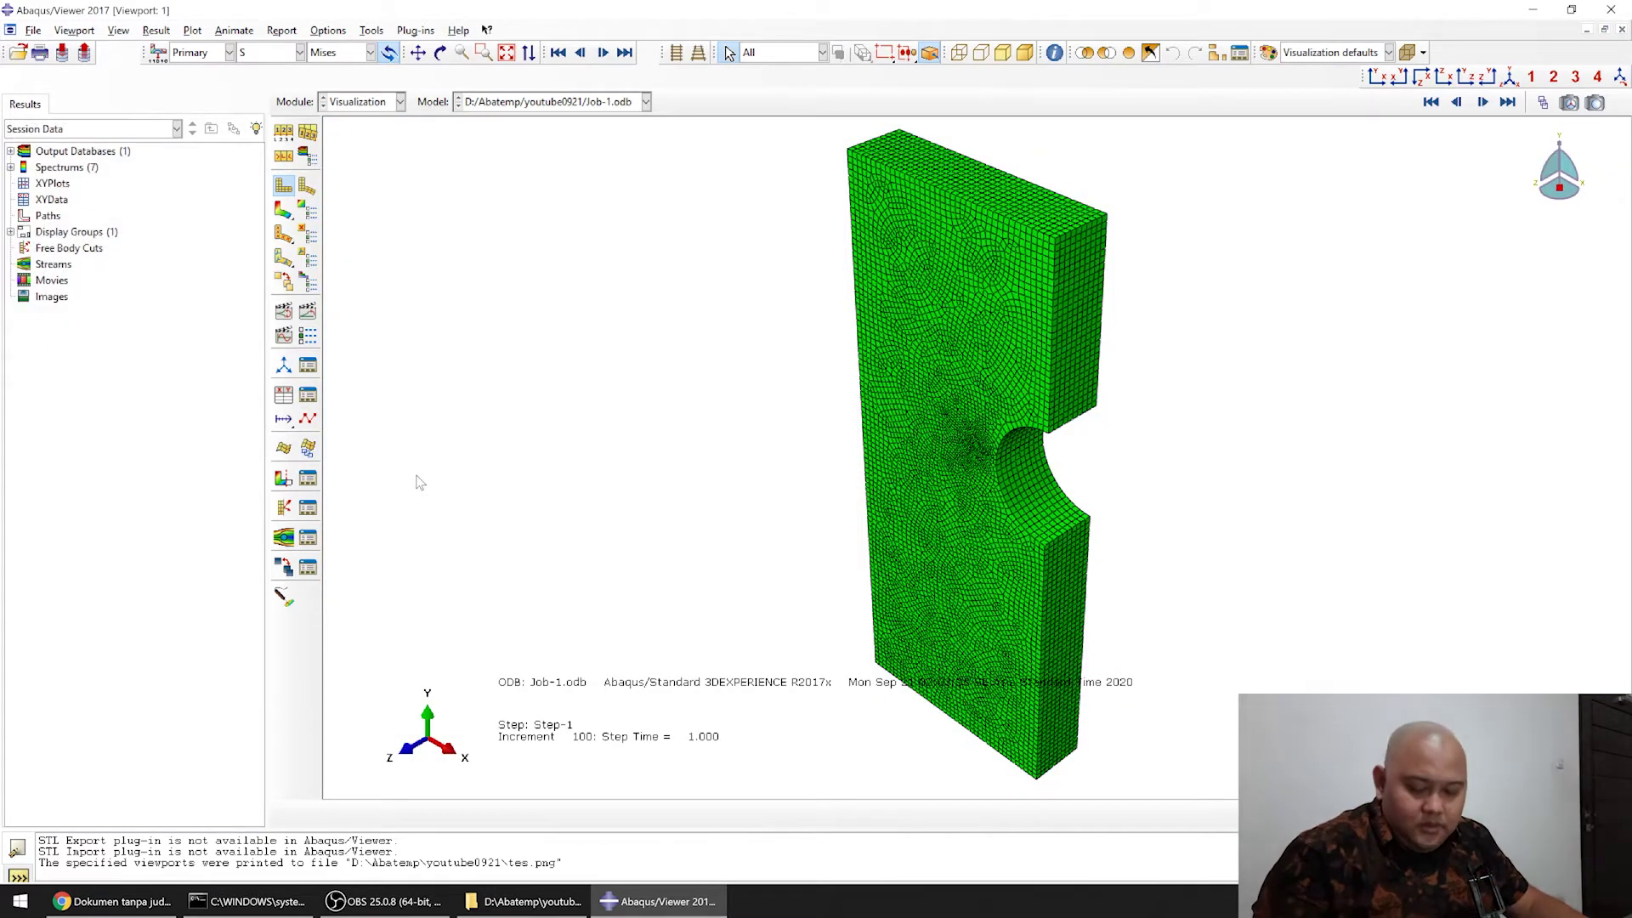
{"action": "key", "text": "super+shift+s"}
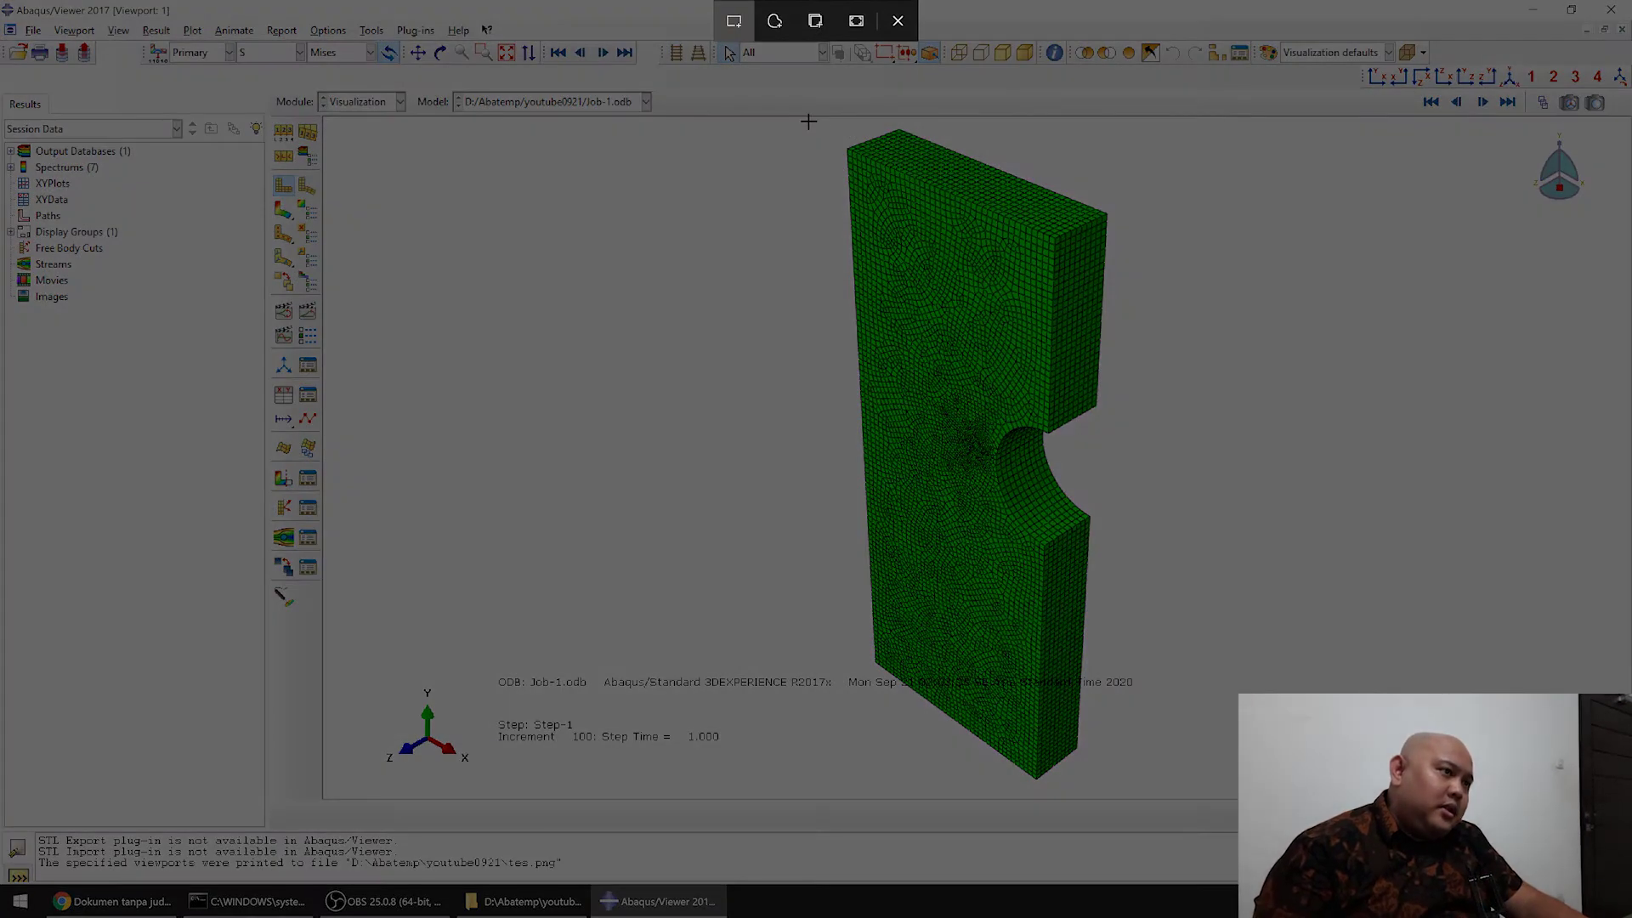
{"action": "left_click_drag", "start_coordinate": [808, 122], "coordinate": [1244, 798]}
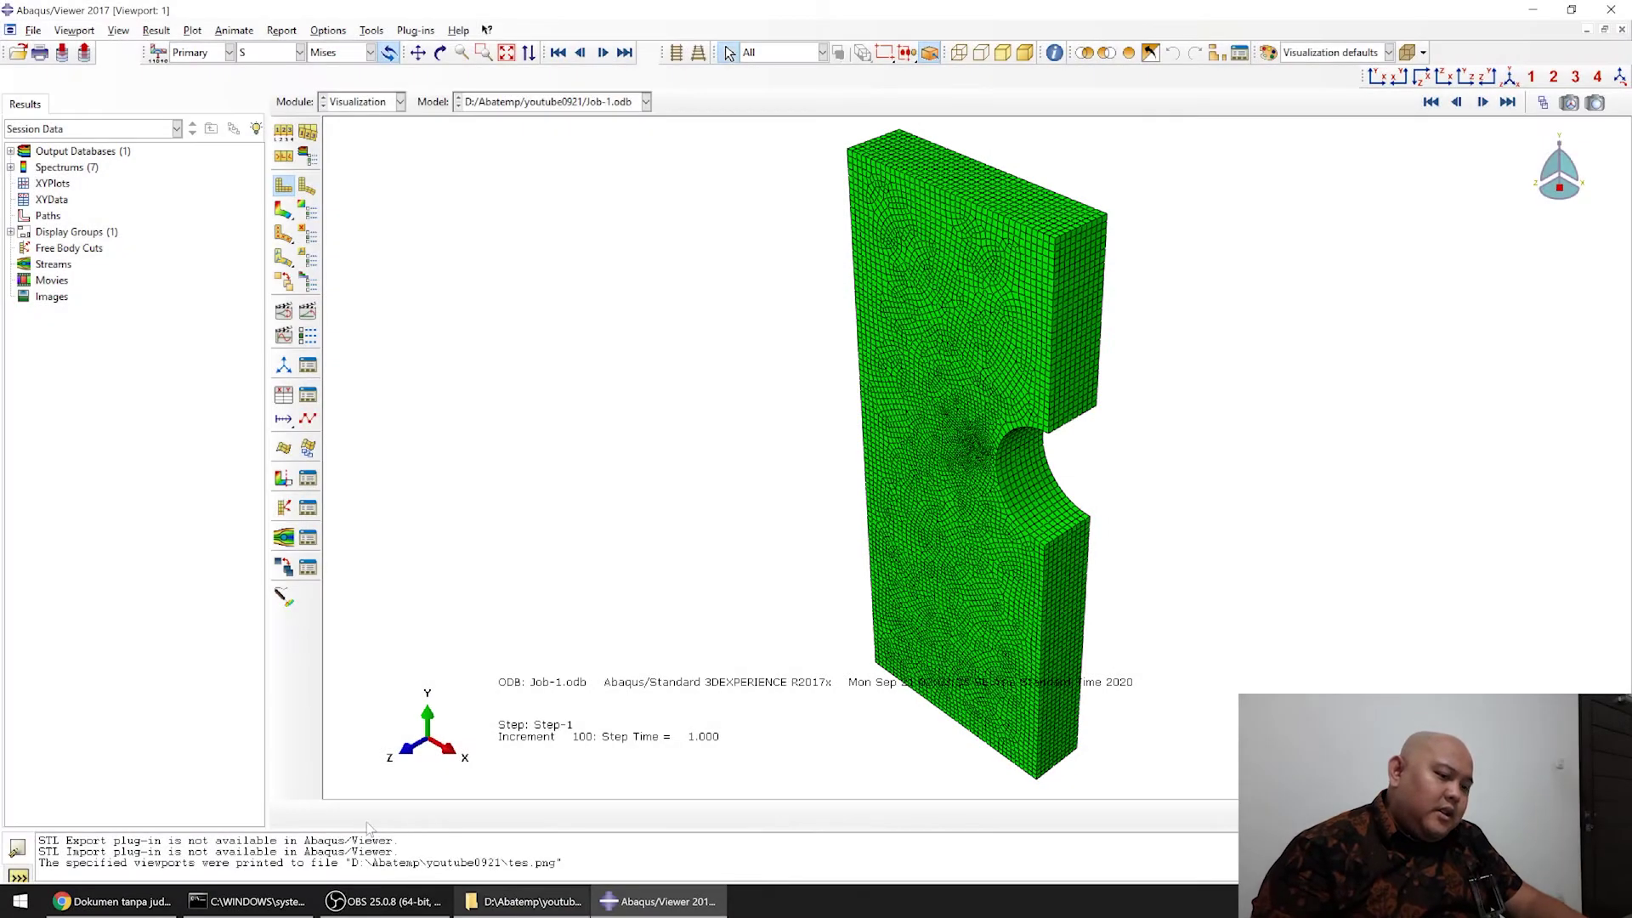
{"action": "left_click", "coordinate": [115, 901]}
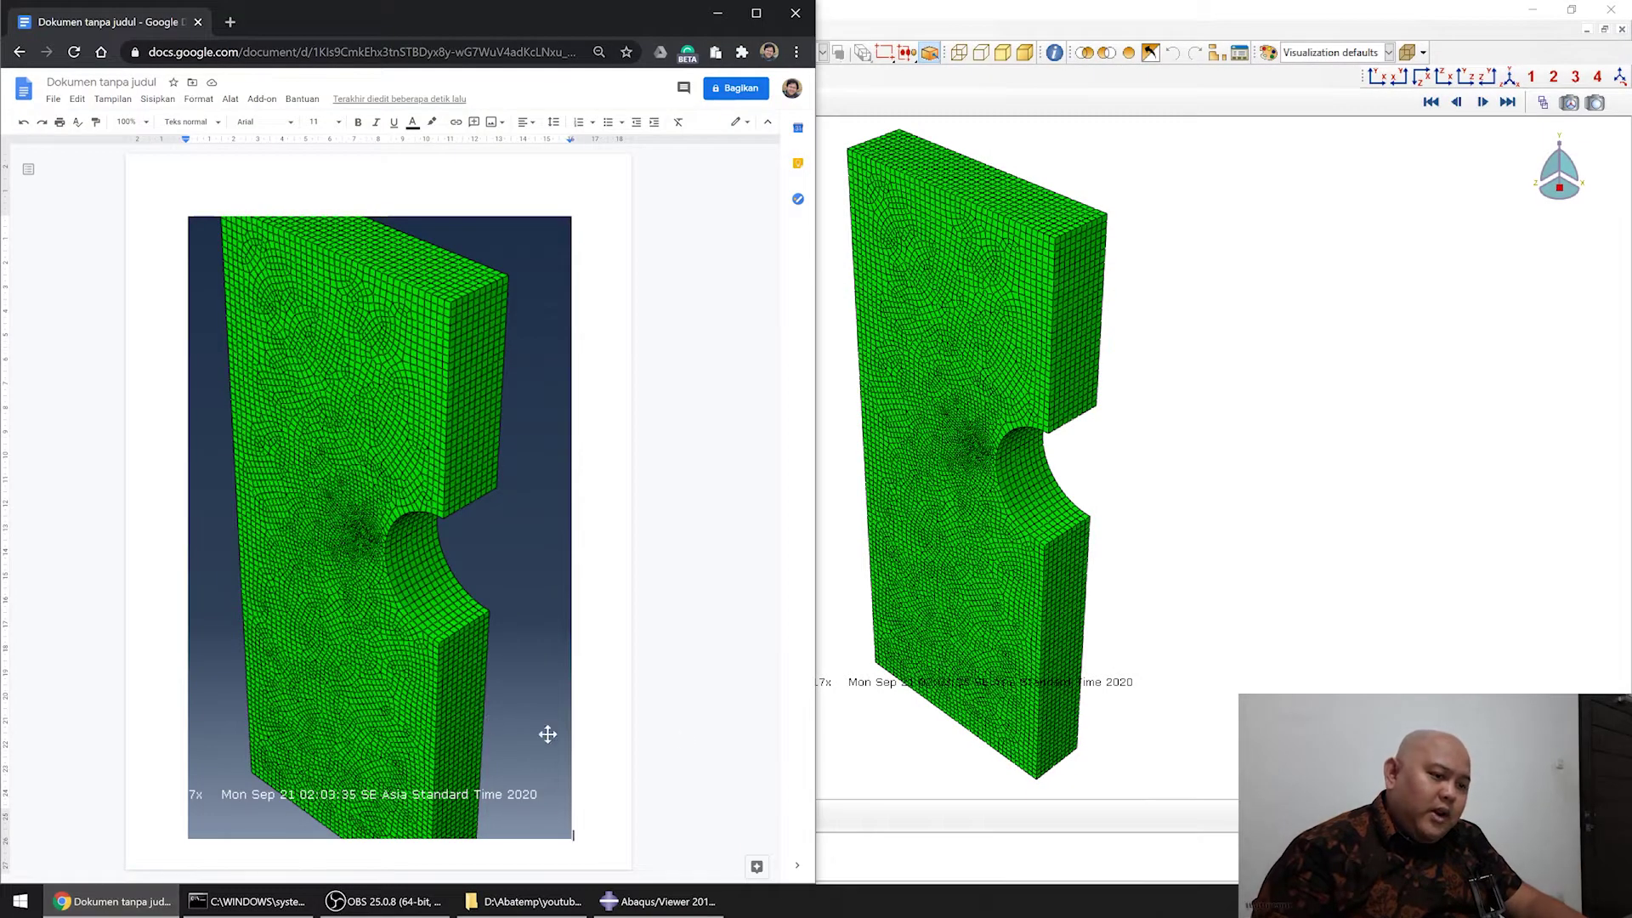
{"action": "key", "text": "ctrl+v"}
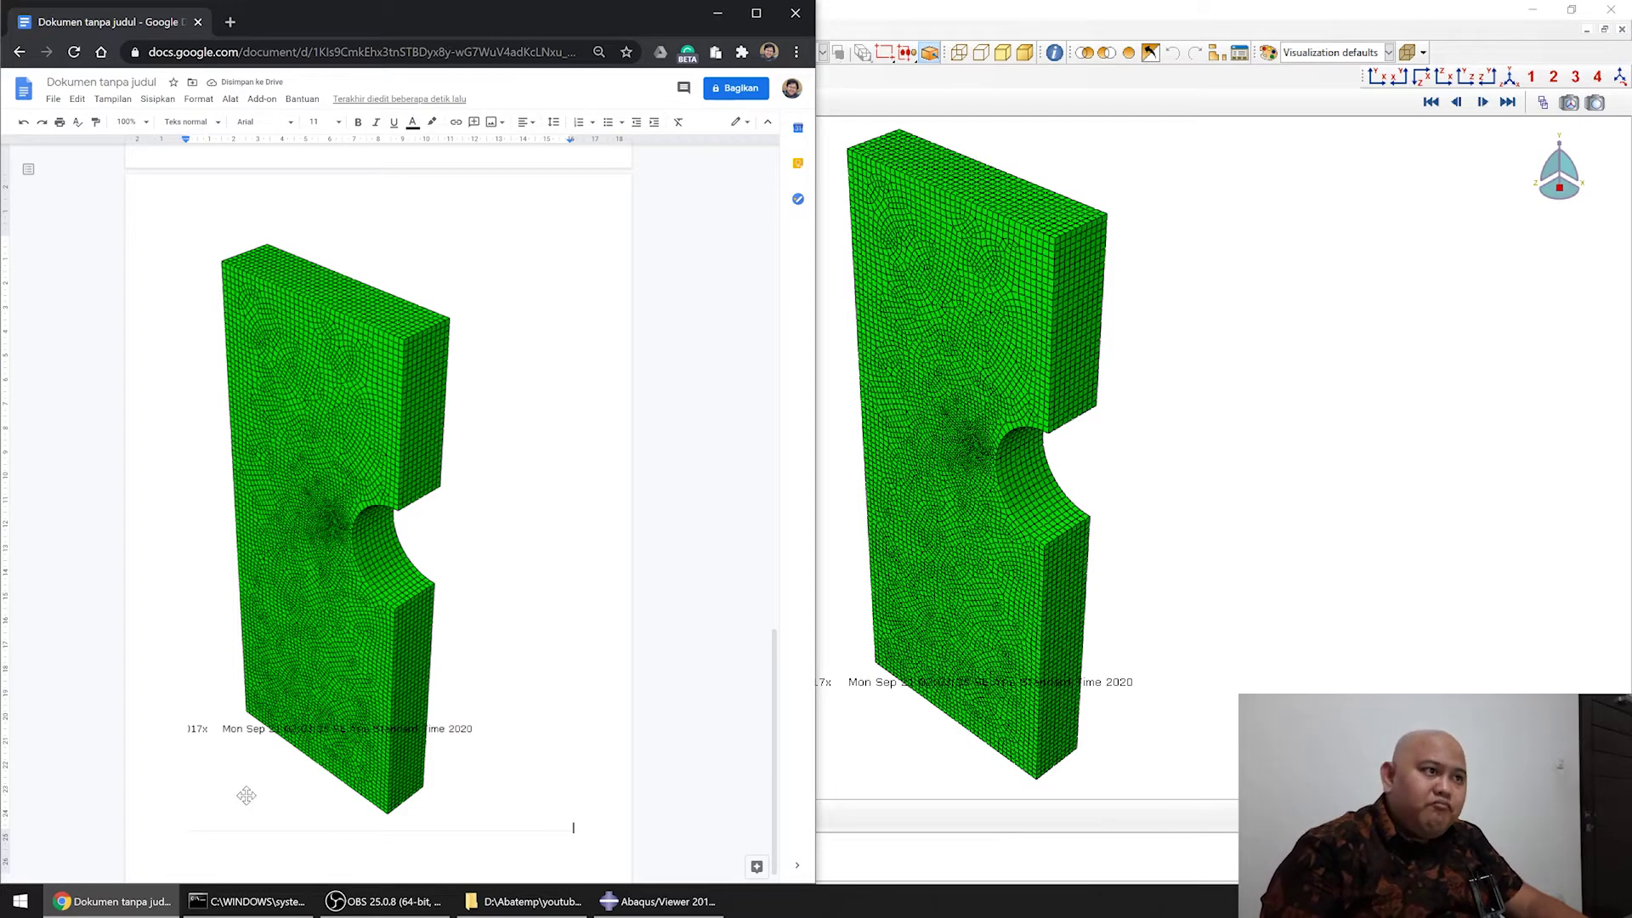
Search 'google slide' in a new tab, open the Google Slides home page and maximize Chrome.
{"action": "left_click", "coordinate": [229, 22]}
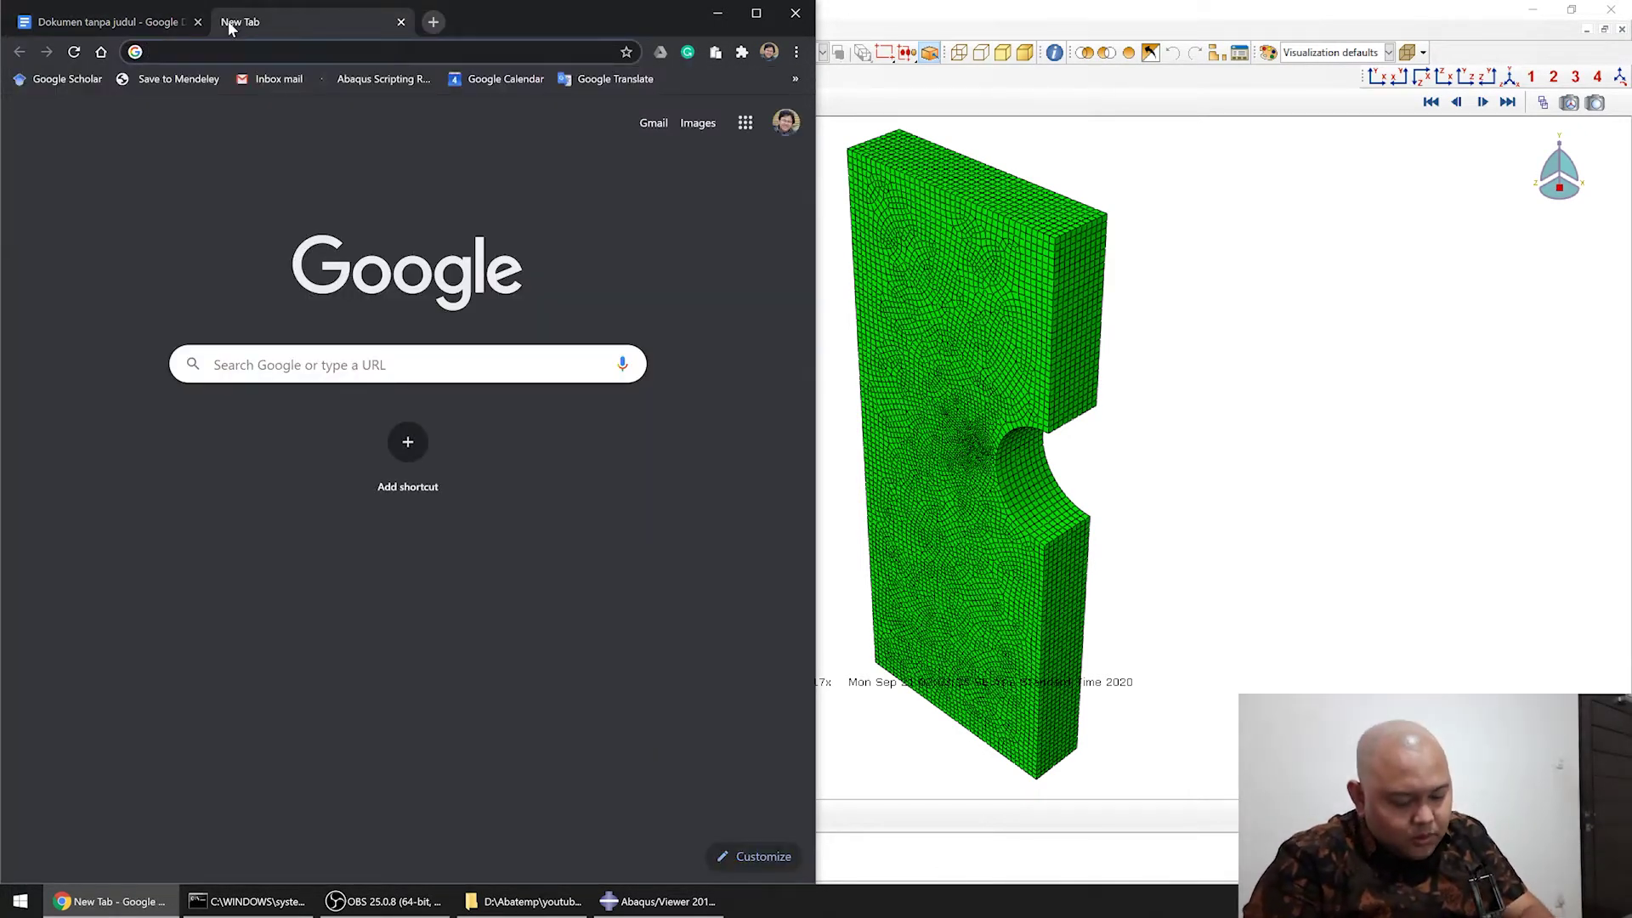
{"action": "type", "text": "google slide"}
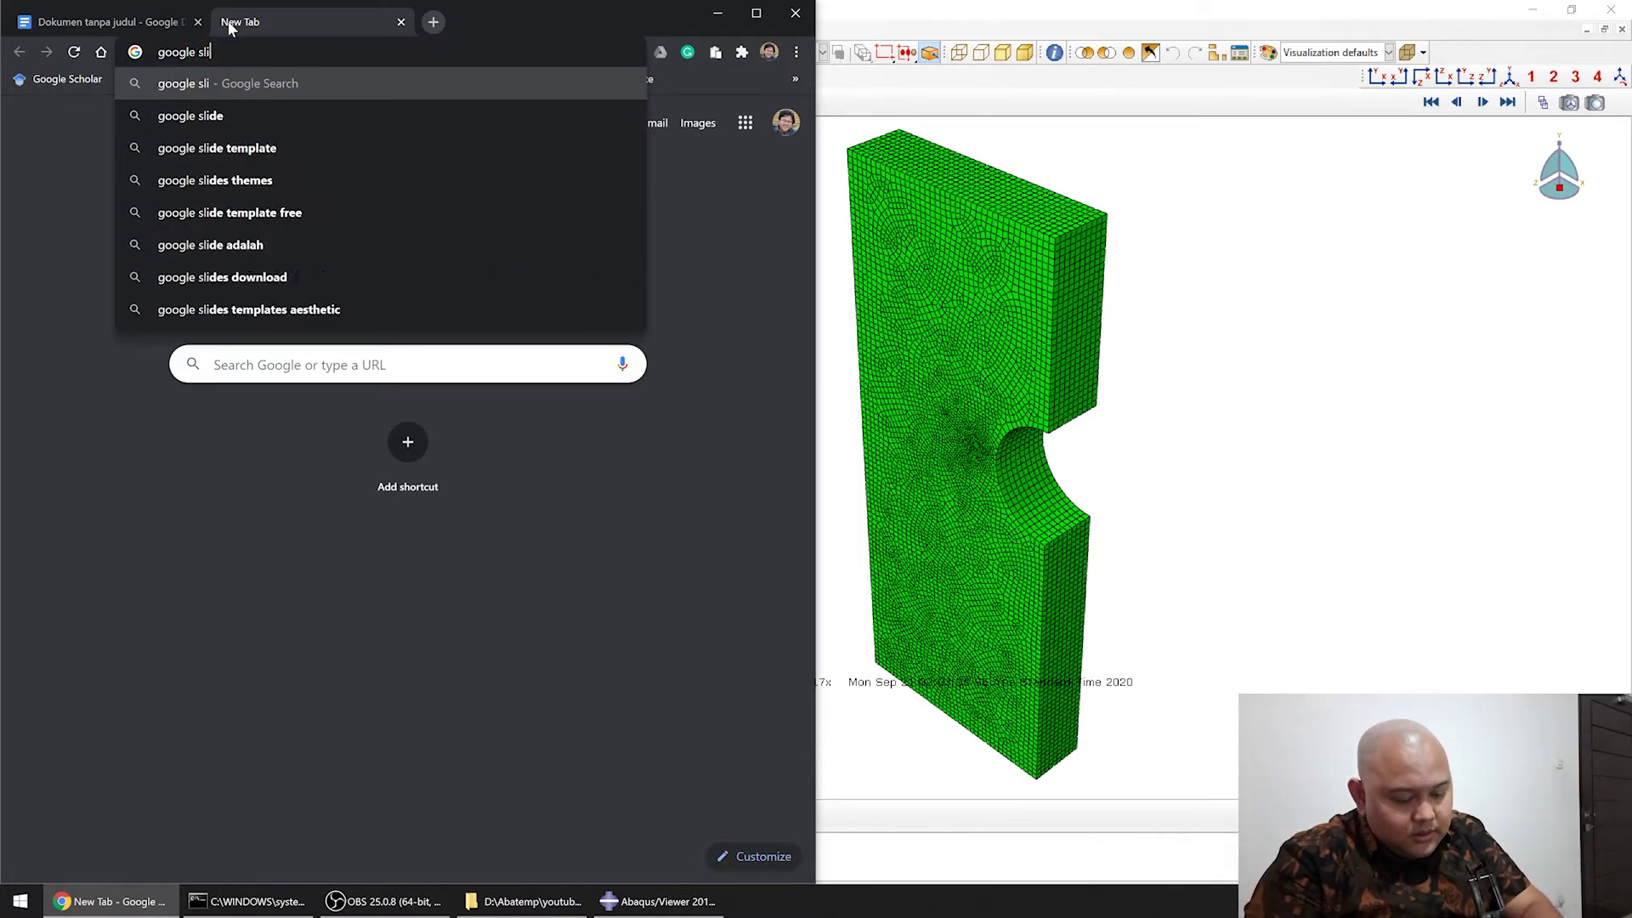
{"action": "key", "text": "Return"}
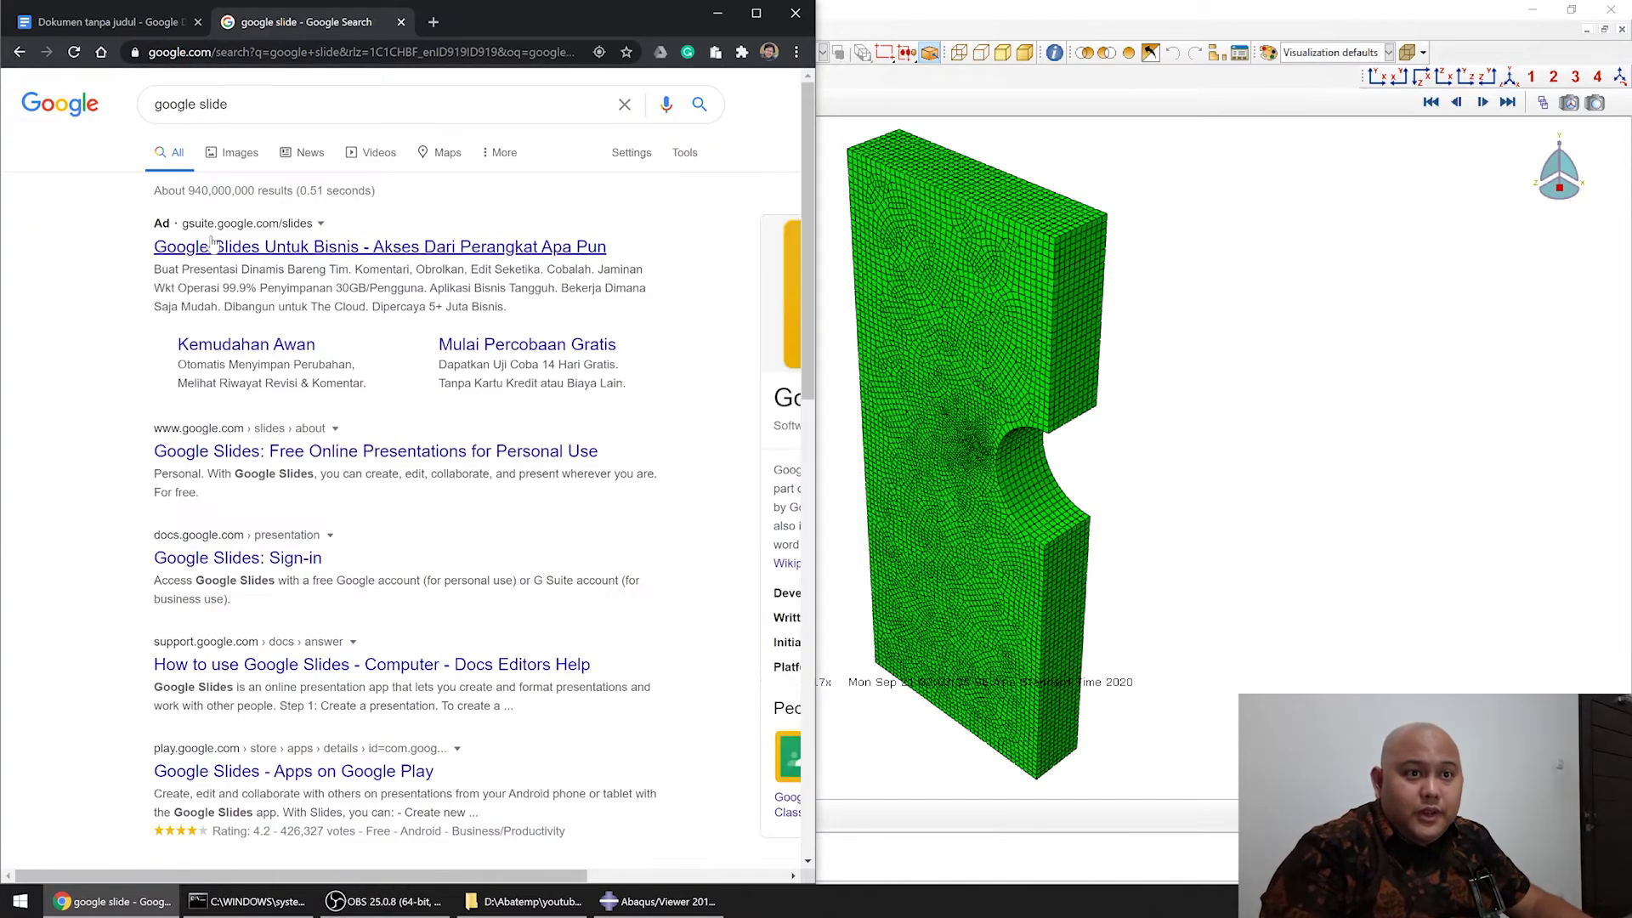
{"action": "left_click", "coordinate": [230, 462]}
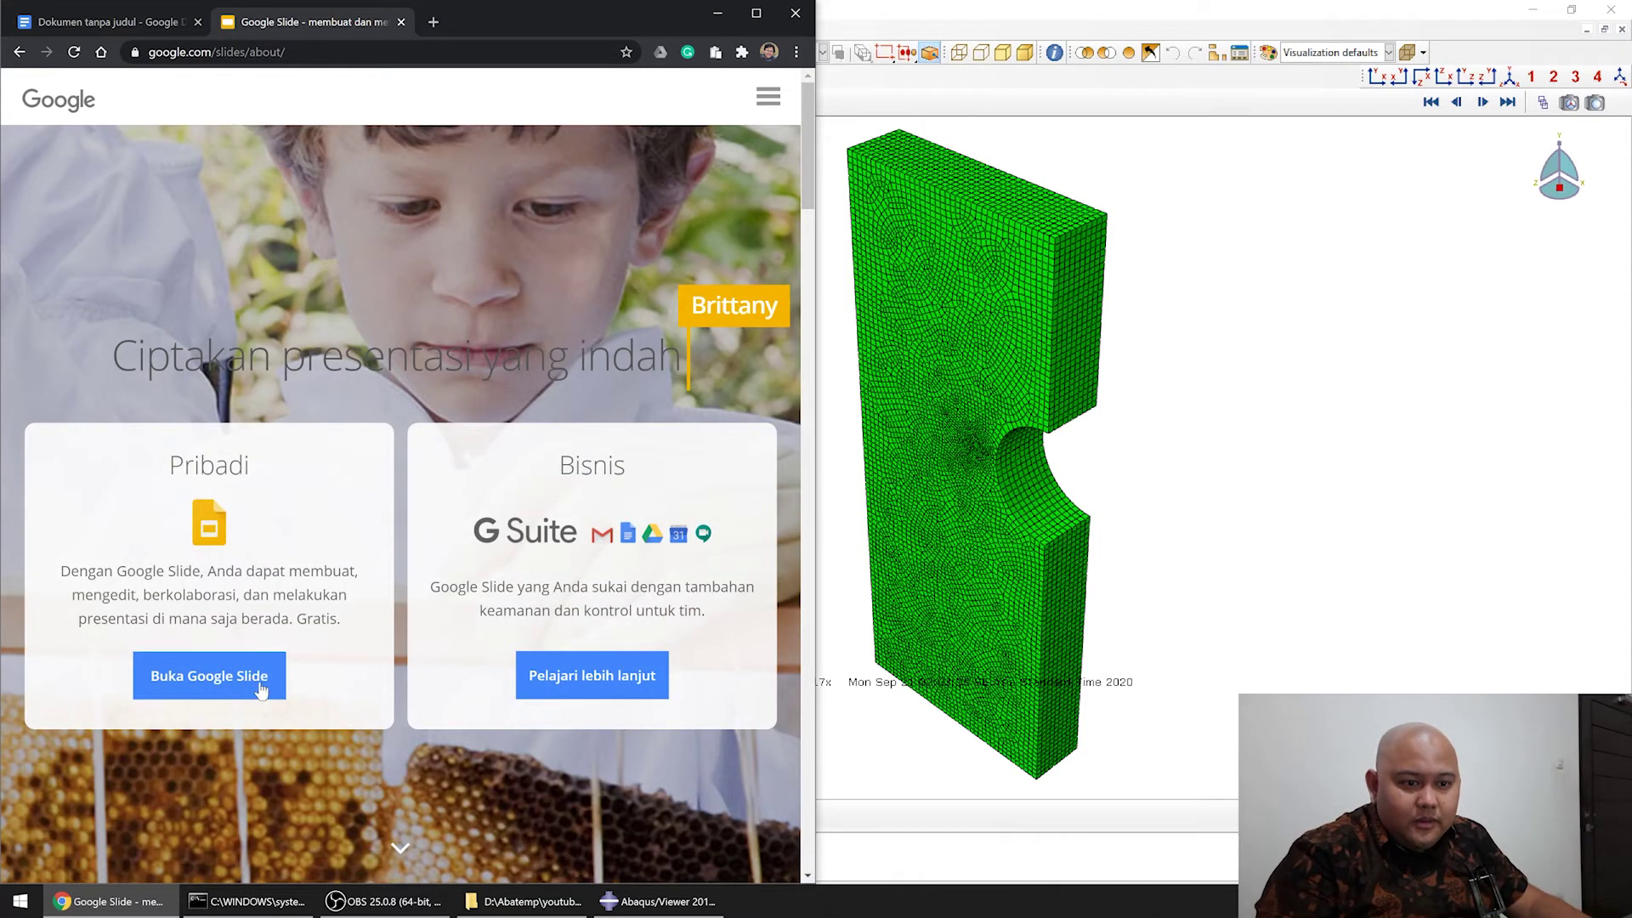
{"action": "left_click", "coordinate": [261, 689]}
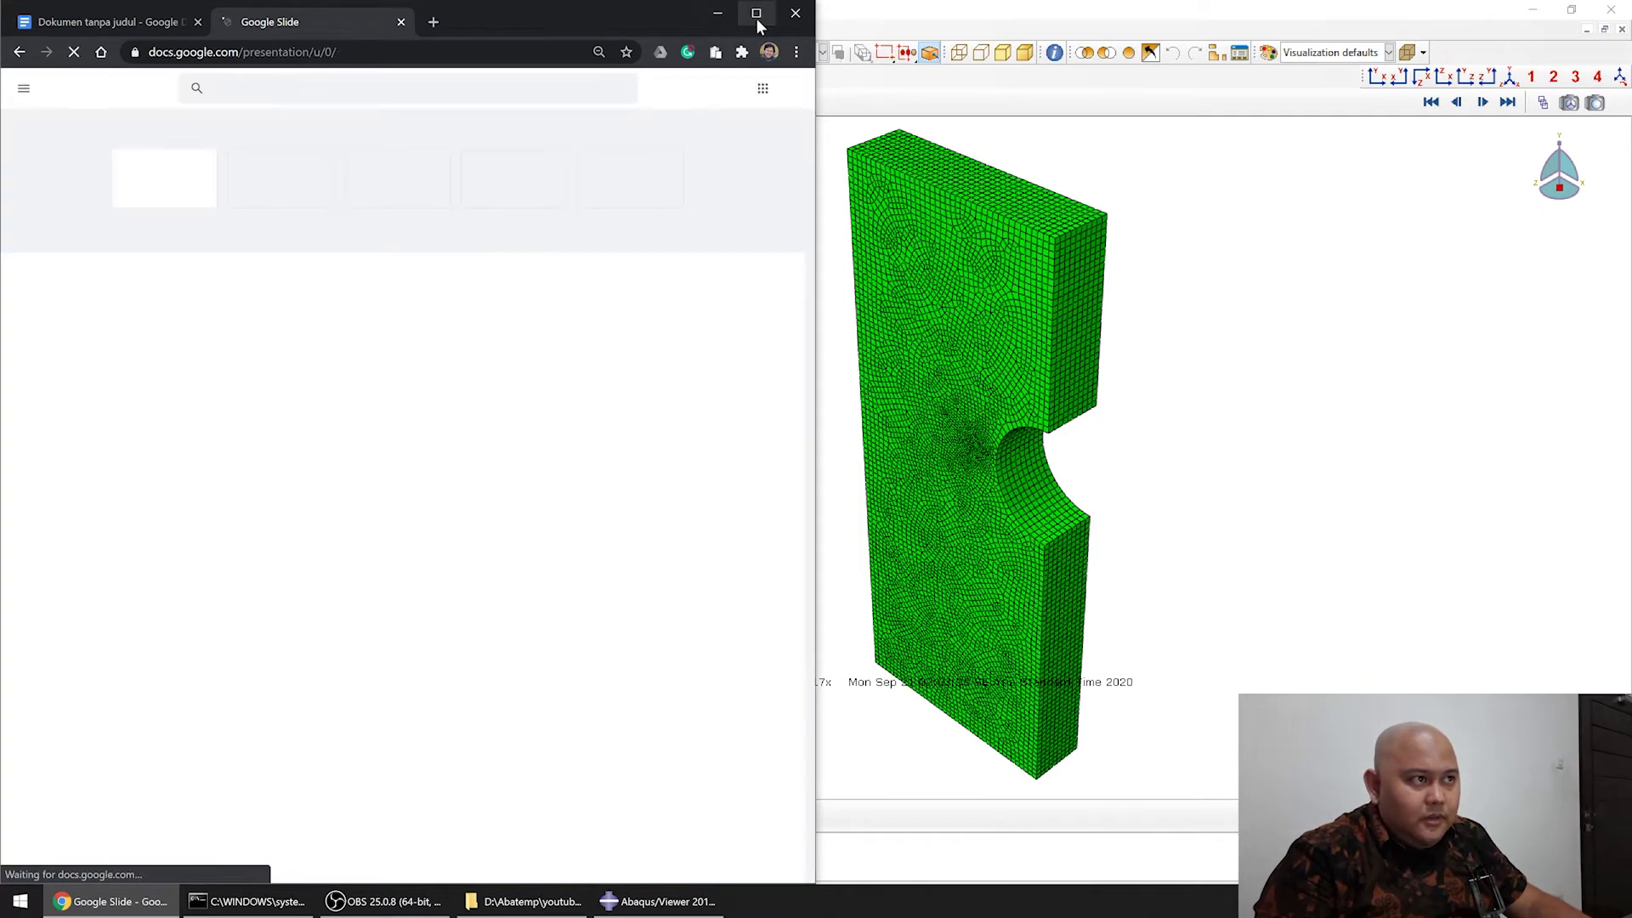
{"action": "left_click", "coordinate": [756, 13]}
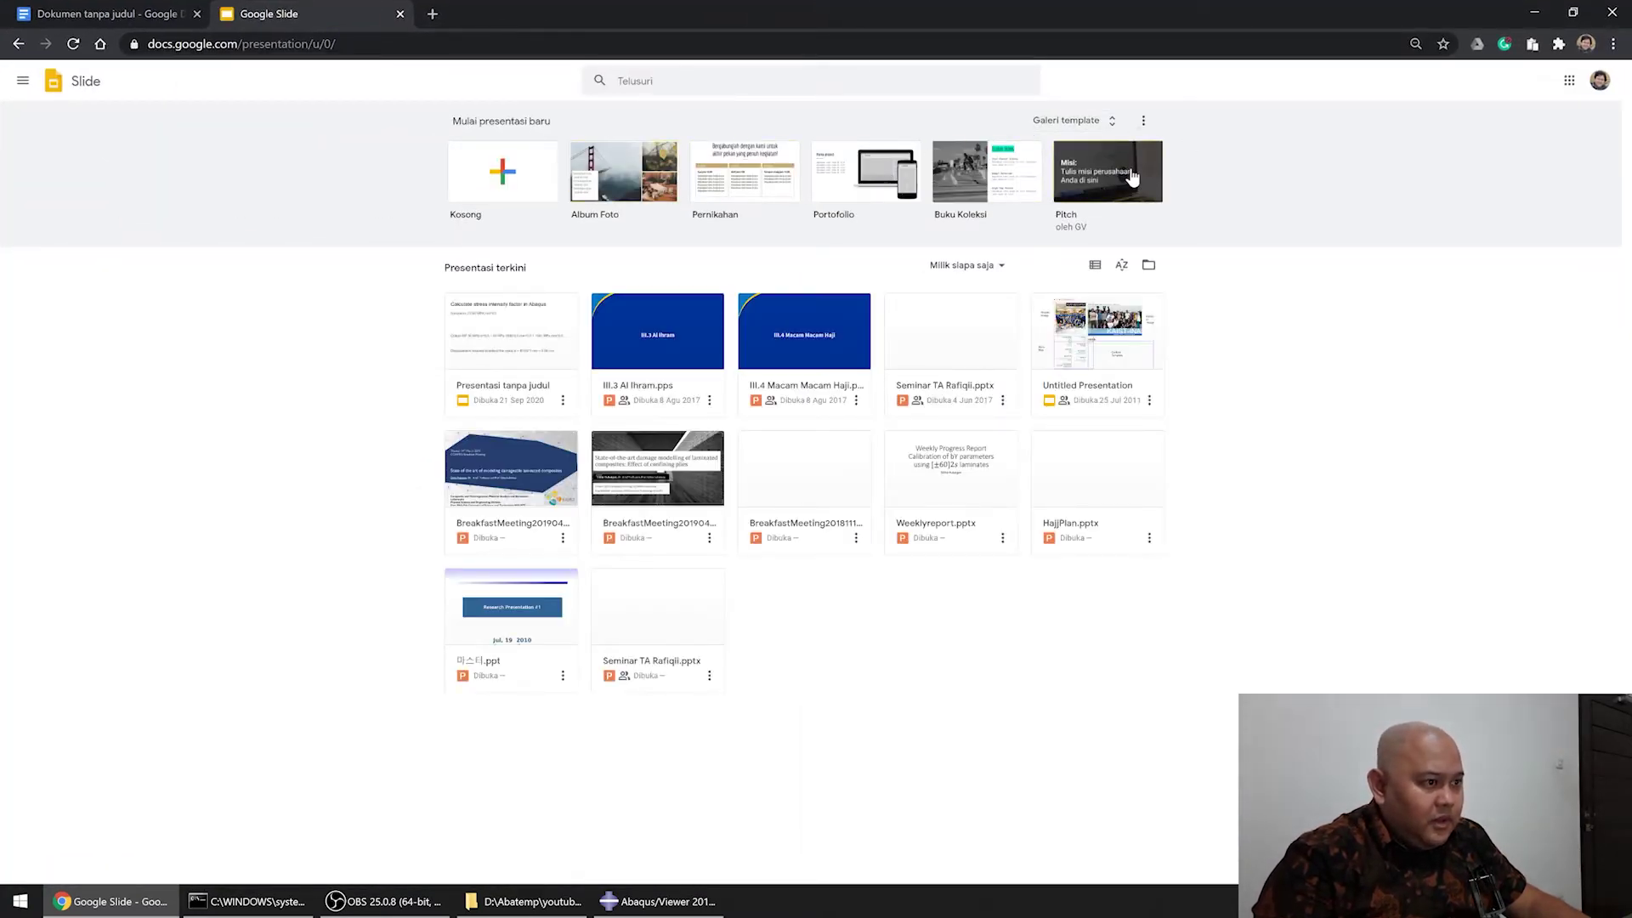
Start a blank presentation and paste the white-background mesh image from the Docs document onto slide 1.
{"action": "left_click", "coordinate": [503, 171]}
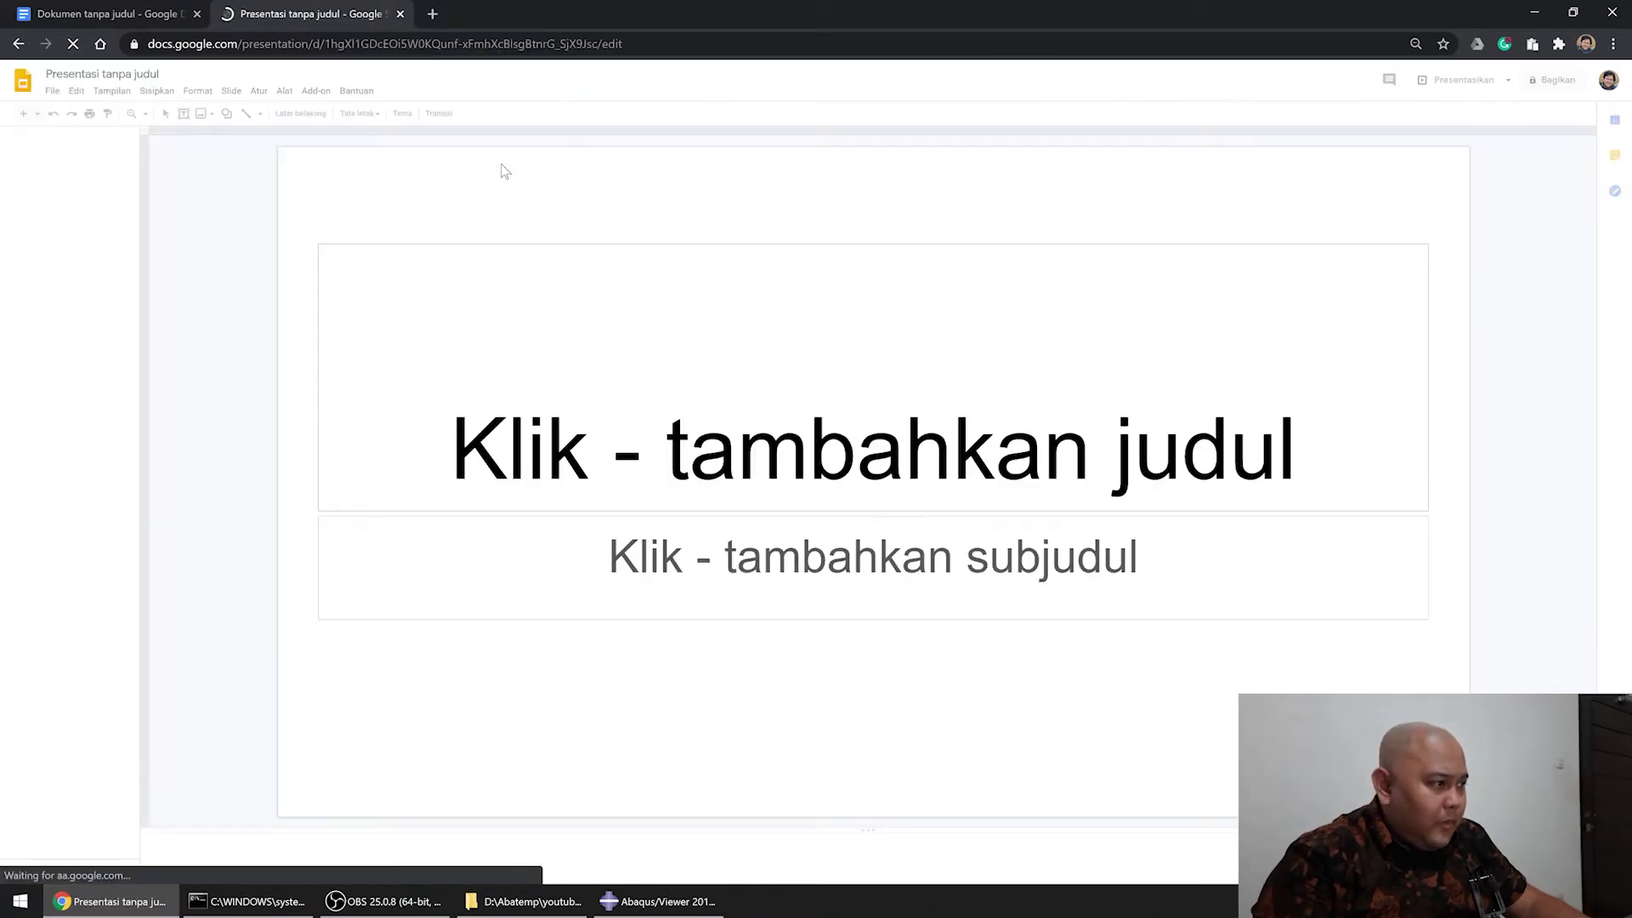
{"action": "left_click", "coordinate": [1460, 353]}
{"action": "left_click", "coordinate": [111, 14]}
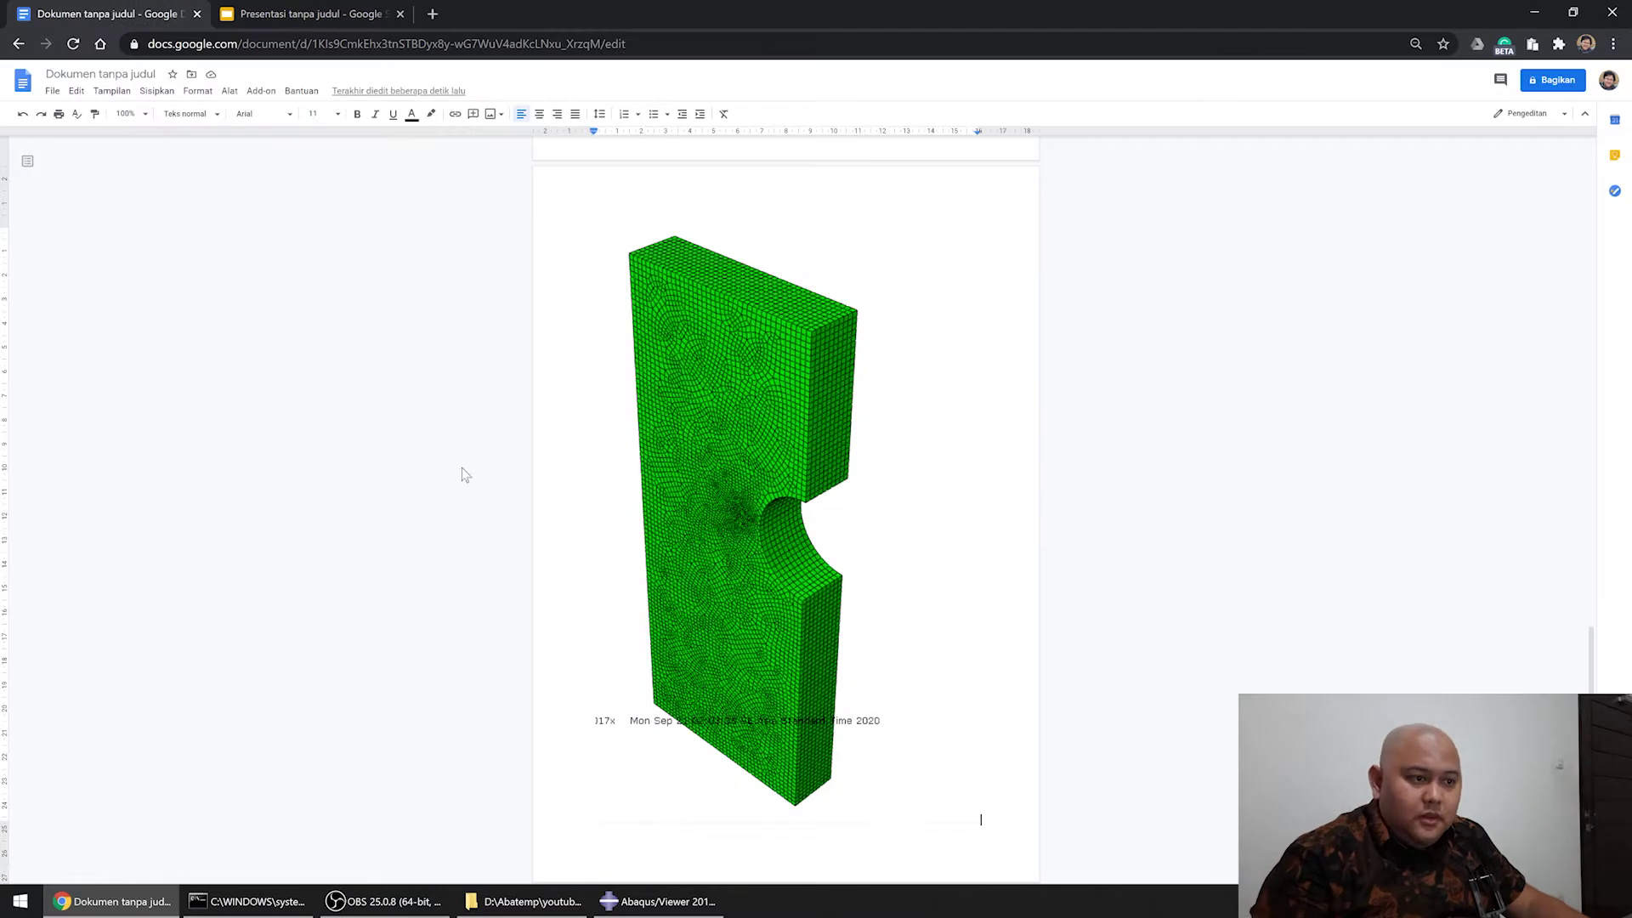
{"action": "left_click", "coordinate": [712, 405]}
{"action": "left_click", "coordinate": [374, 13]}
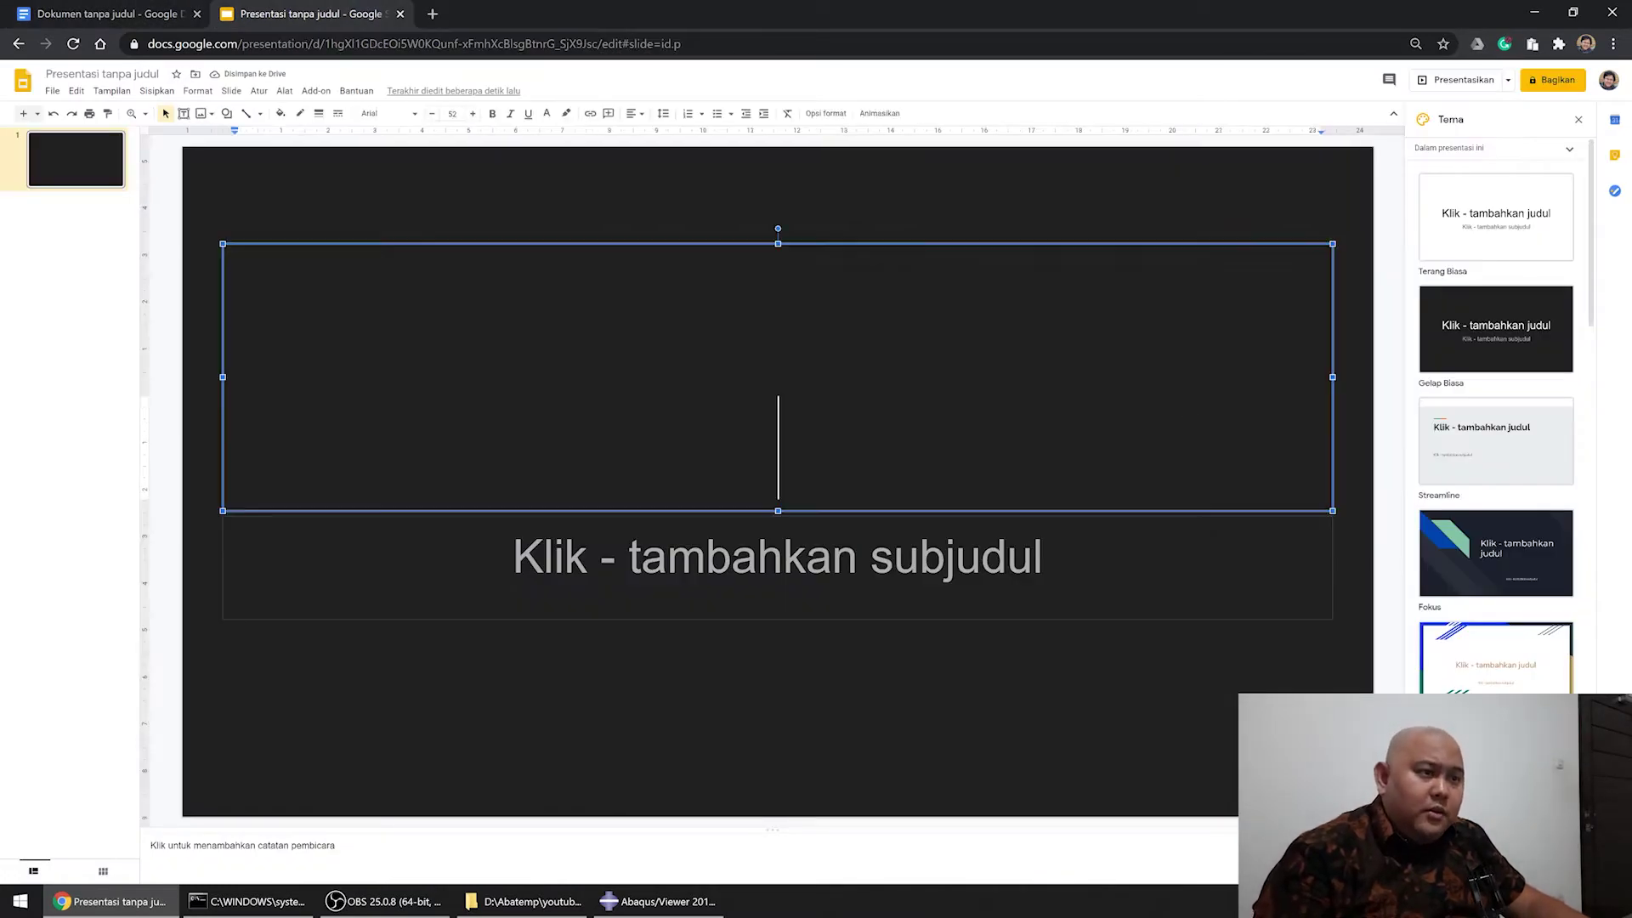
{"action": "key", "text": "ctrl+v"}
Shrink the mesh image, move it to the left of slide 1, and add a blank second slide.
{"action": "key", "text": "ctrl+minus"}
{"action": "key", "text": "ctrl+minus"}
{"action": "key", "text": "ctrl+minus"}
{"action": "key", "text": "ctrl+minus"}
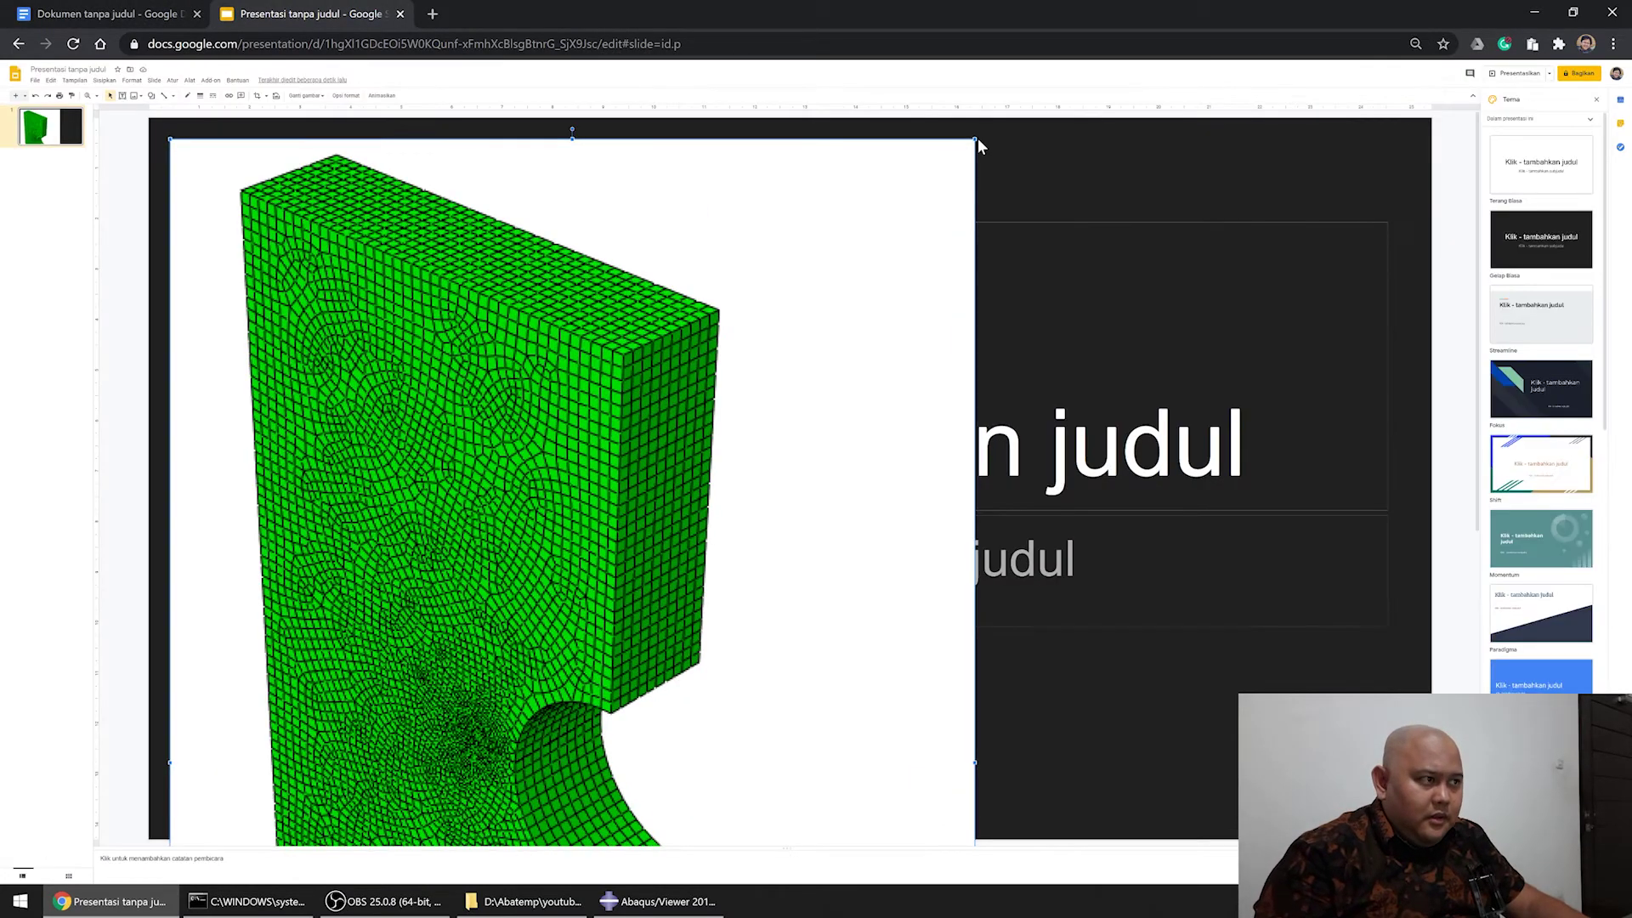
{"action": "left_click_drag", "start_coordinate": [977, 137], "coordinate": [612, 424]}
{"action": "left_click_drag", "start_coordinate": [419, 599], "coordinate": [410, 387]}
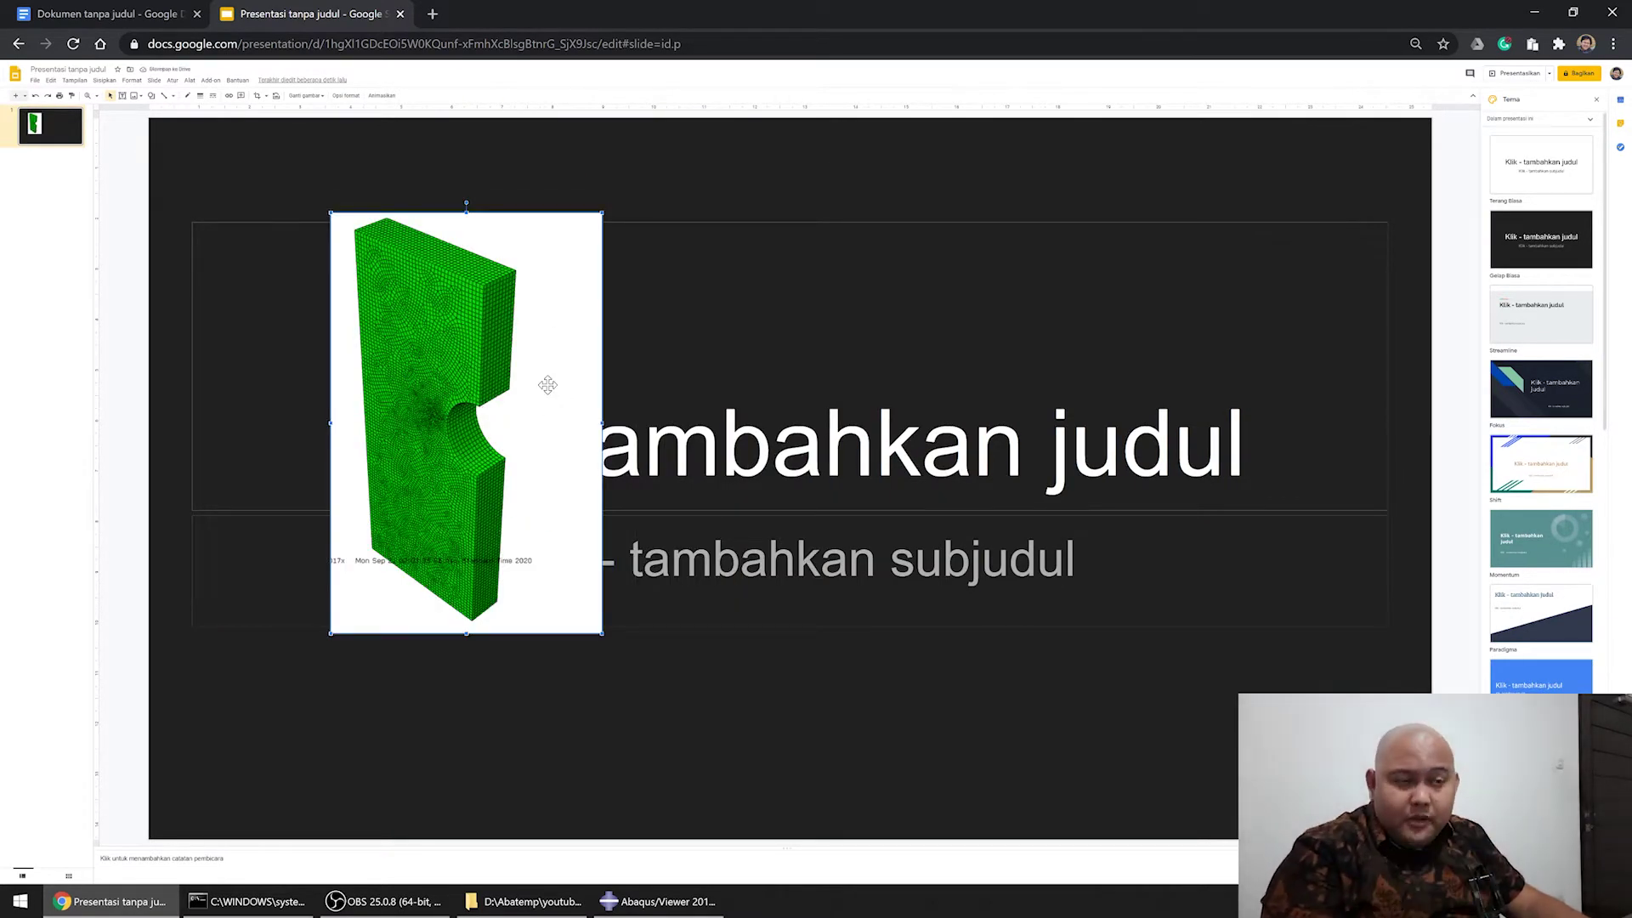
{"action": "left_click", "coordinate": [47, 144]}
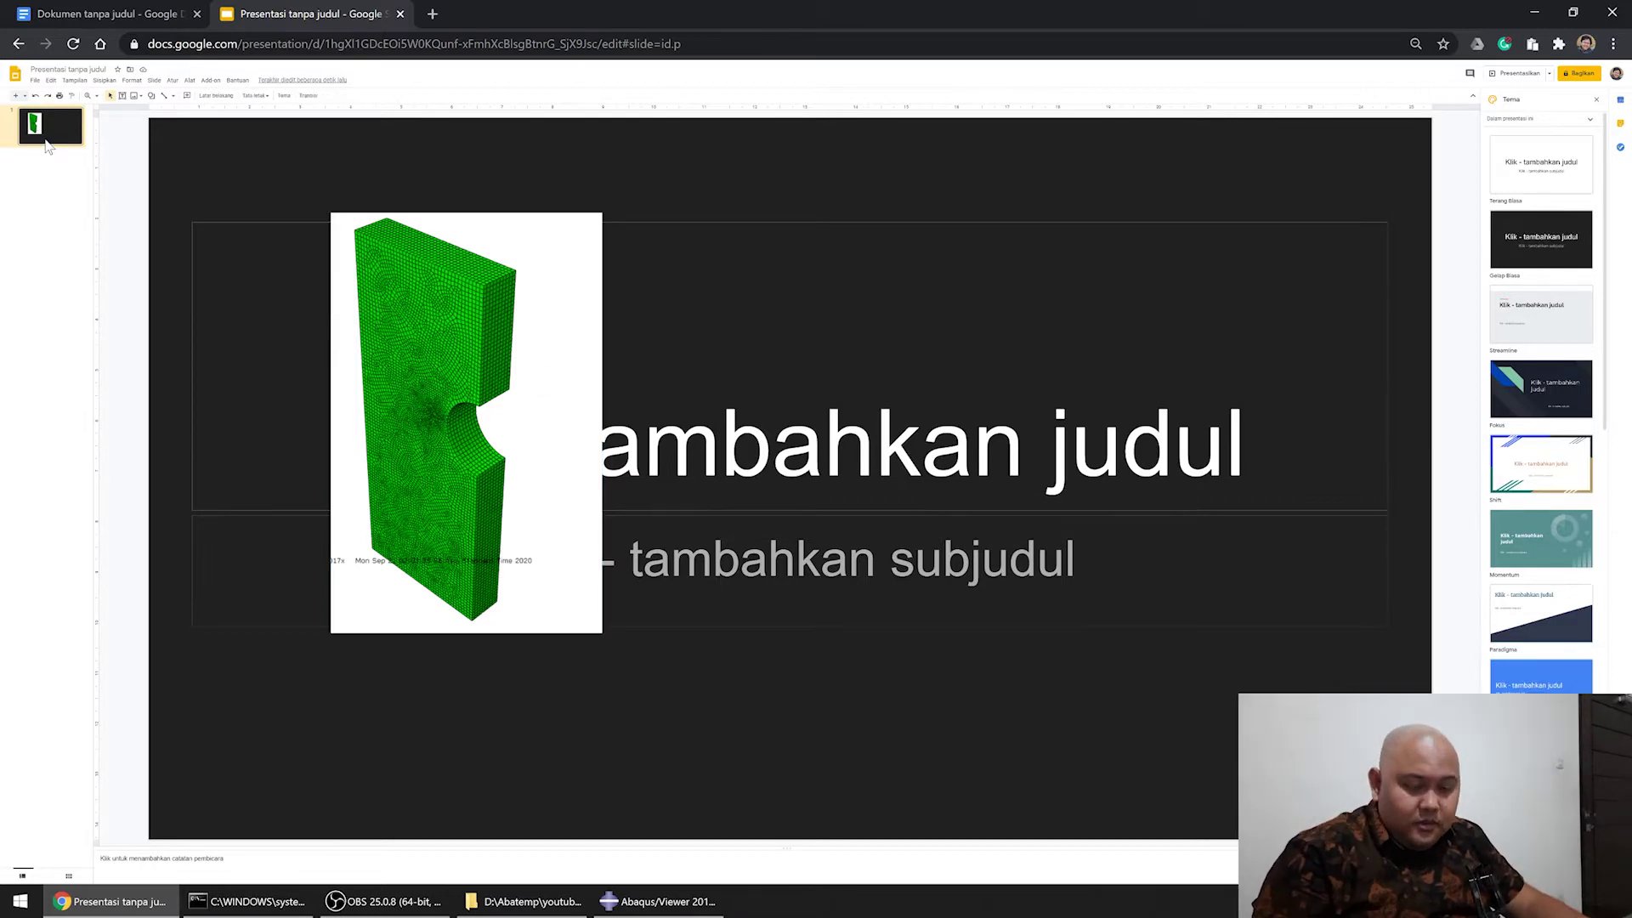
{"action": "key", "text": "ctrl+m"}
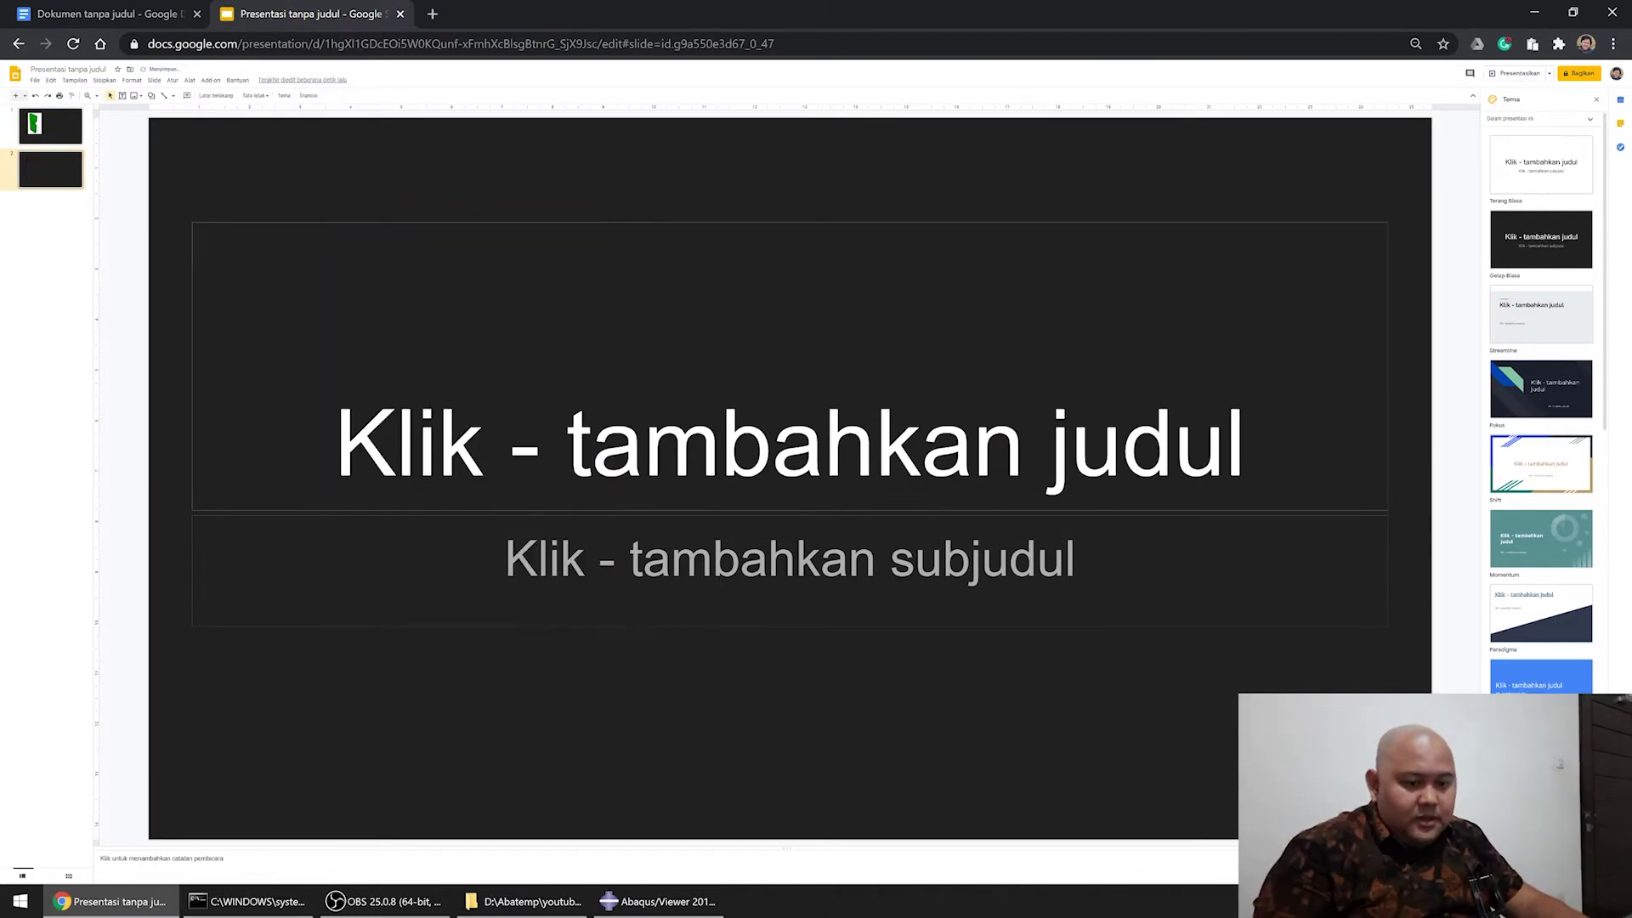
{"action": "left_click", "coordinate": [624, 899]}
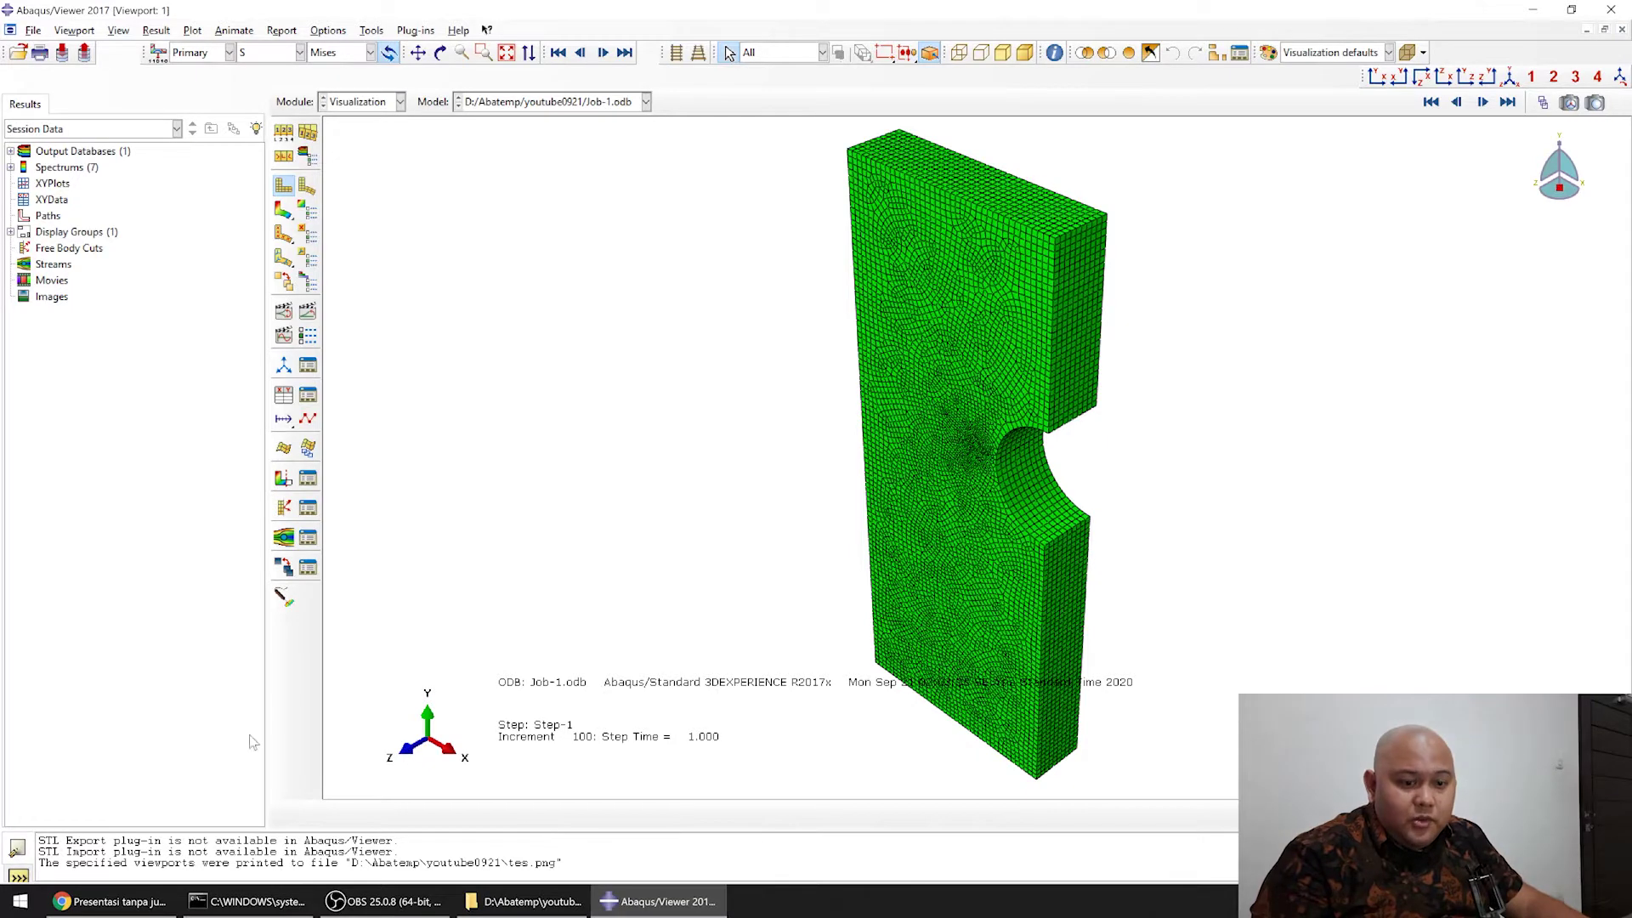
Copy the landscape mesh image with its axis triad from Docs and paste it onto slide 2.
{"action": "key", "text": "alt+Tab"}
{"action": "key", "text": "ctrl+Tab"}
{"action": "scroll", "coordinate": [345, 538], "scroll_direction": "down", "scroll_amount": 8}
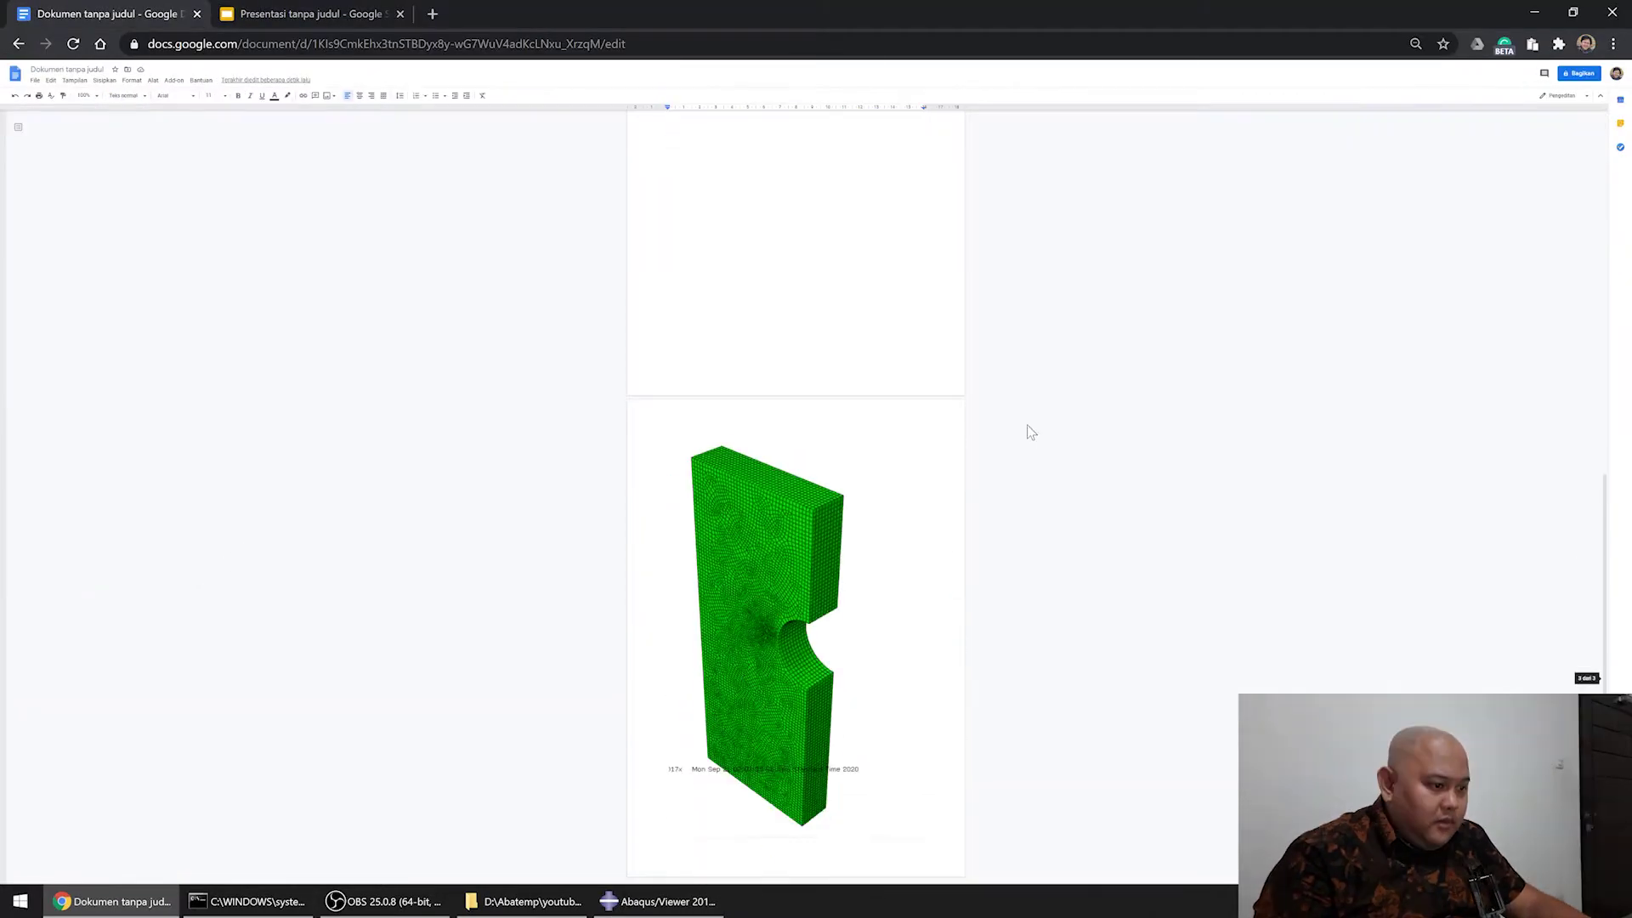
{"action": "key", "text": "ctrl+v"}
{"action": "left_click", "coordinate": [860, 228]}
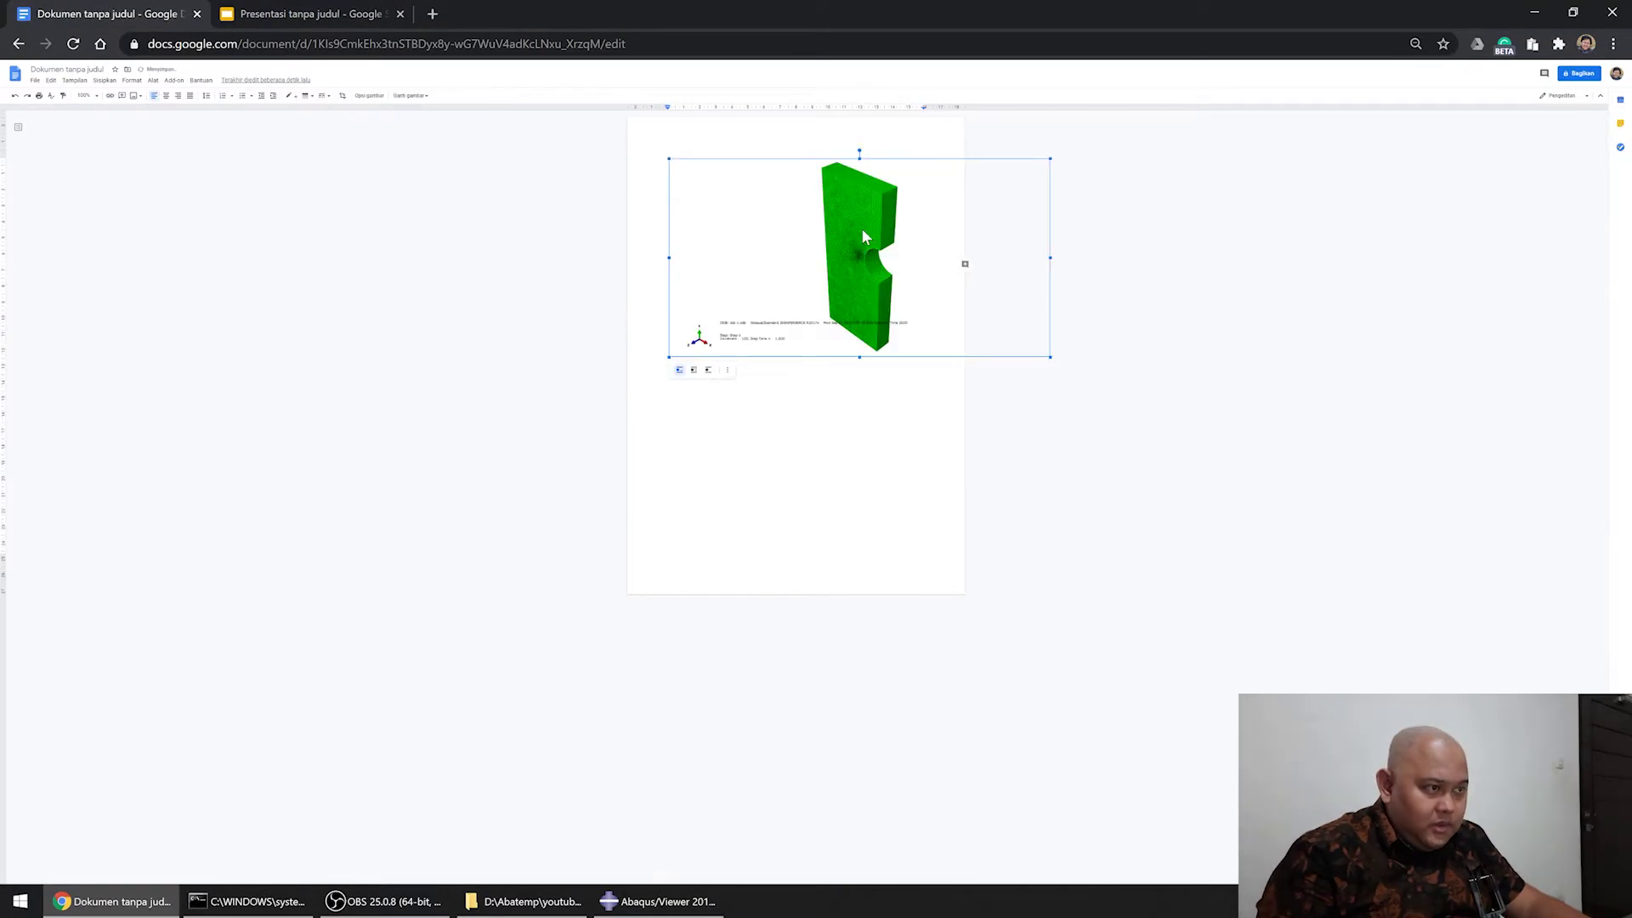
{"action": "key", "text": "ctrl+Tab"}
{"action": "key", "text": "ctrl+v"}
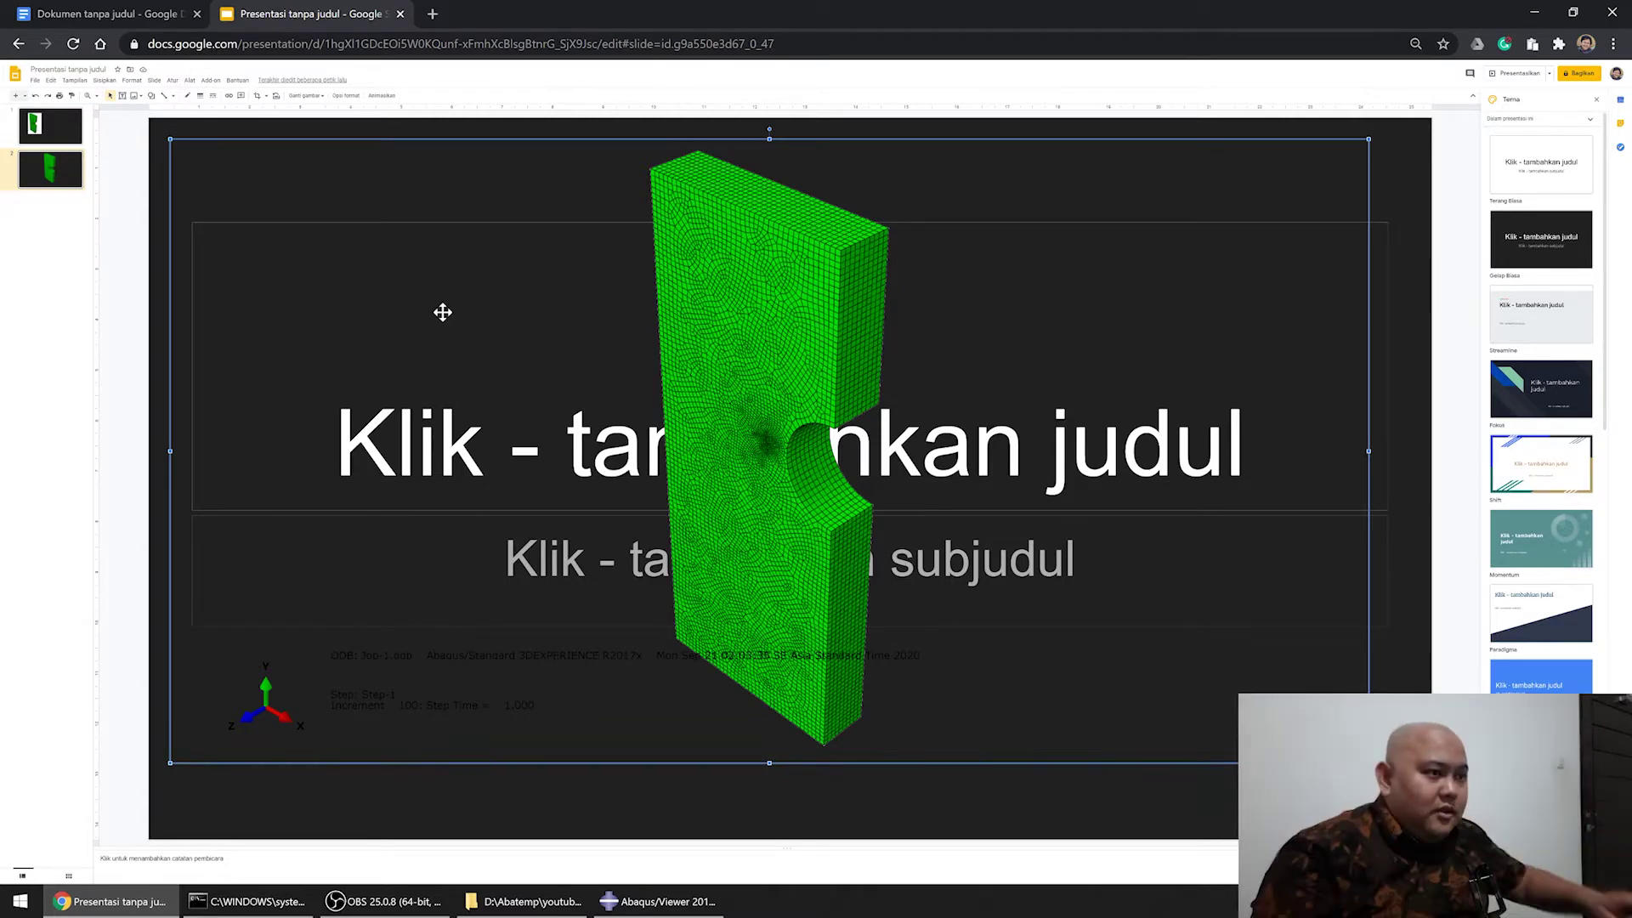
Try the Terang Biasa and Streamline themes, then settle on the dark Fokus theme.
{"action": "left_click", "coordinate": [1573, 183]}
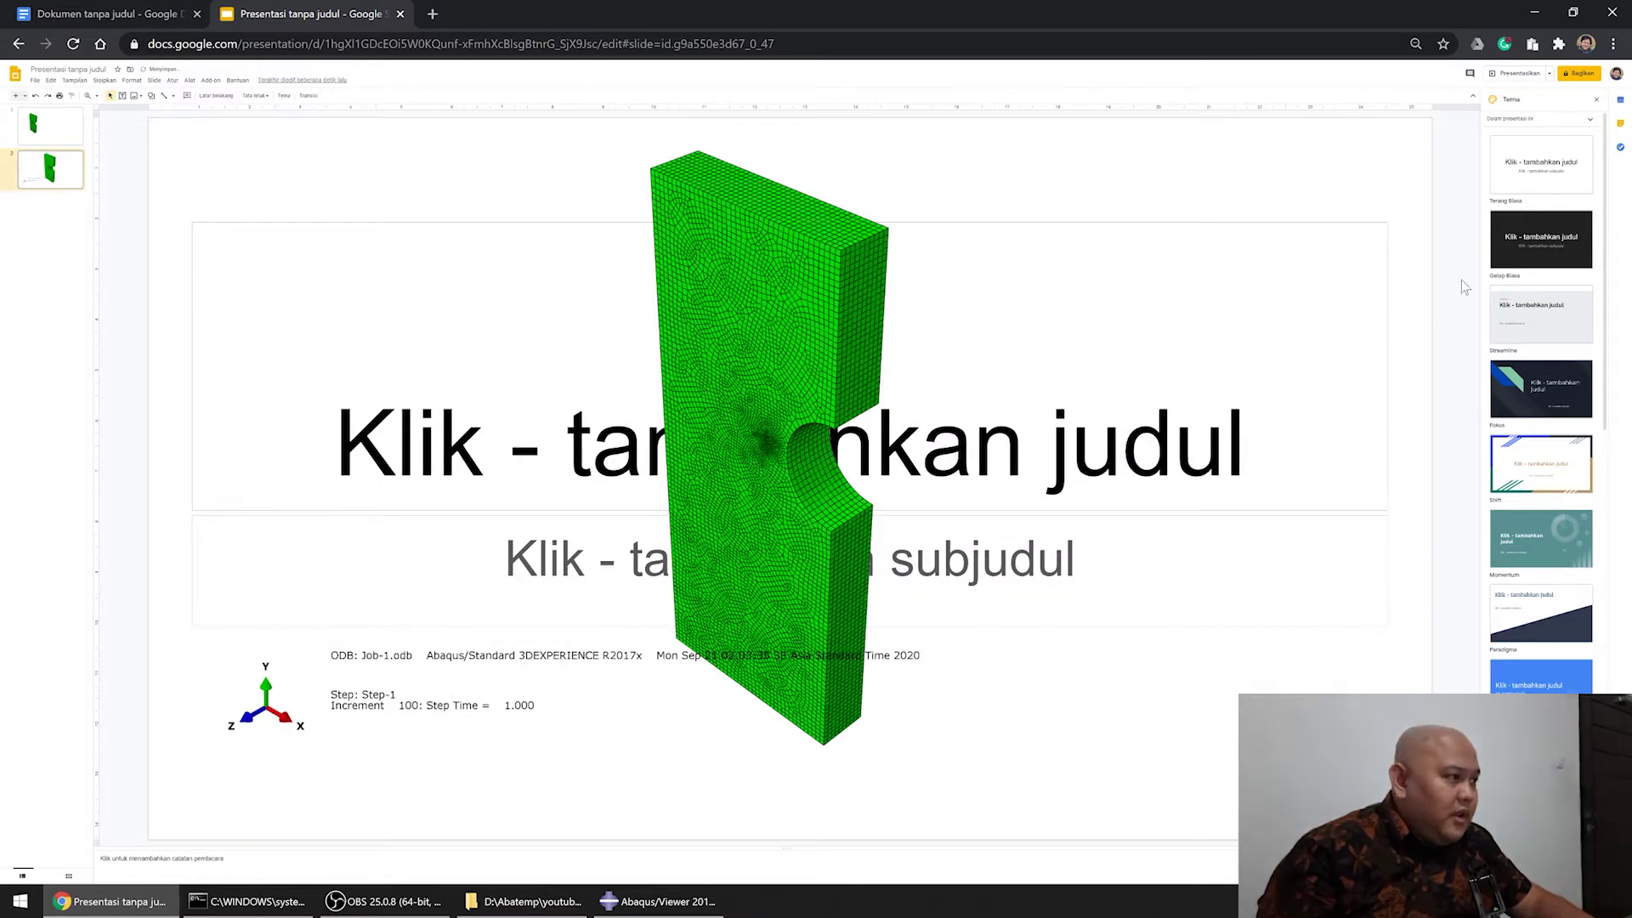
{"action": "left_click", "coordinate": [1521, 338]}
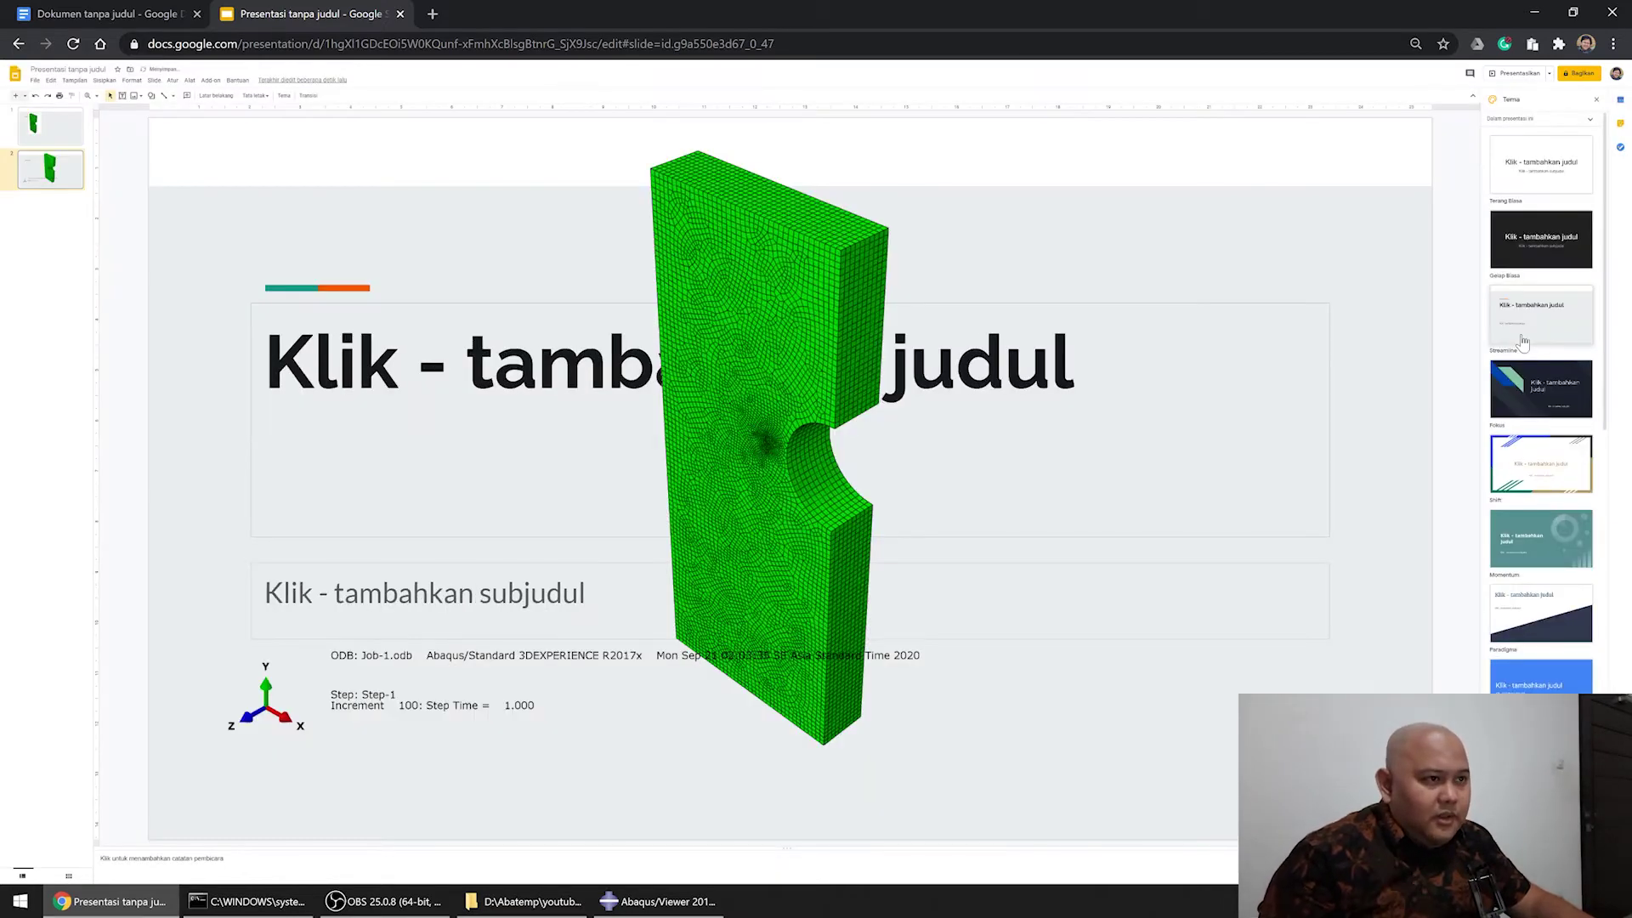
{"action": "left_click", "coordinate": [1519, 403]}
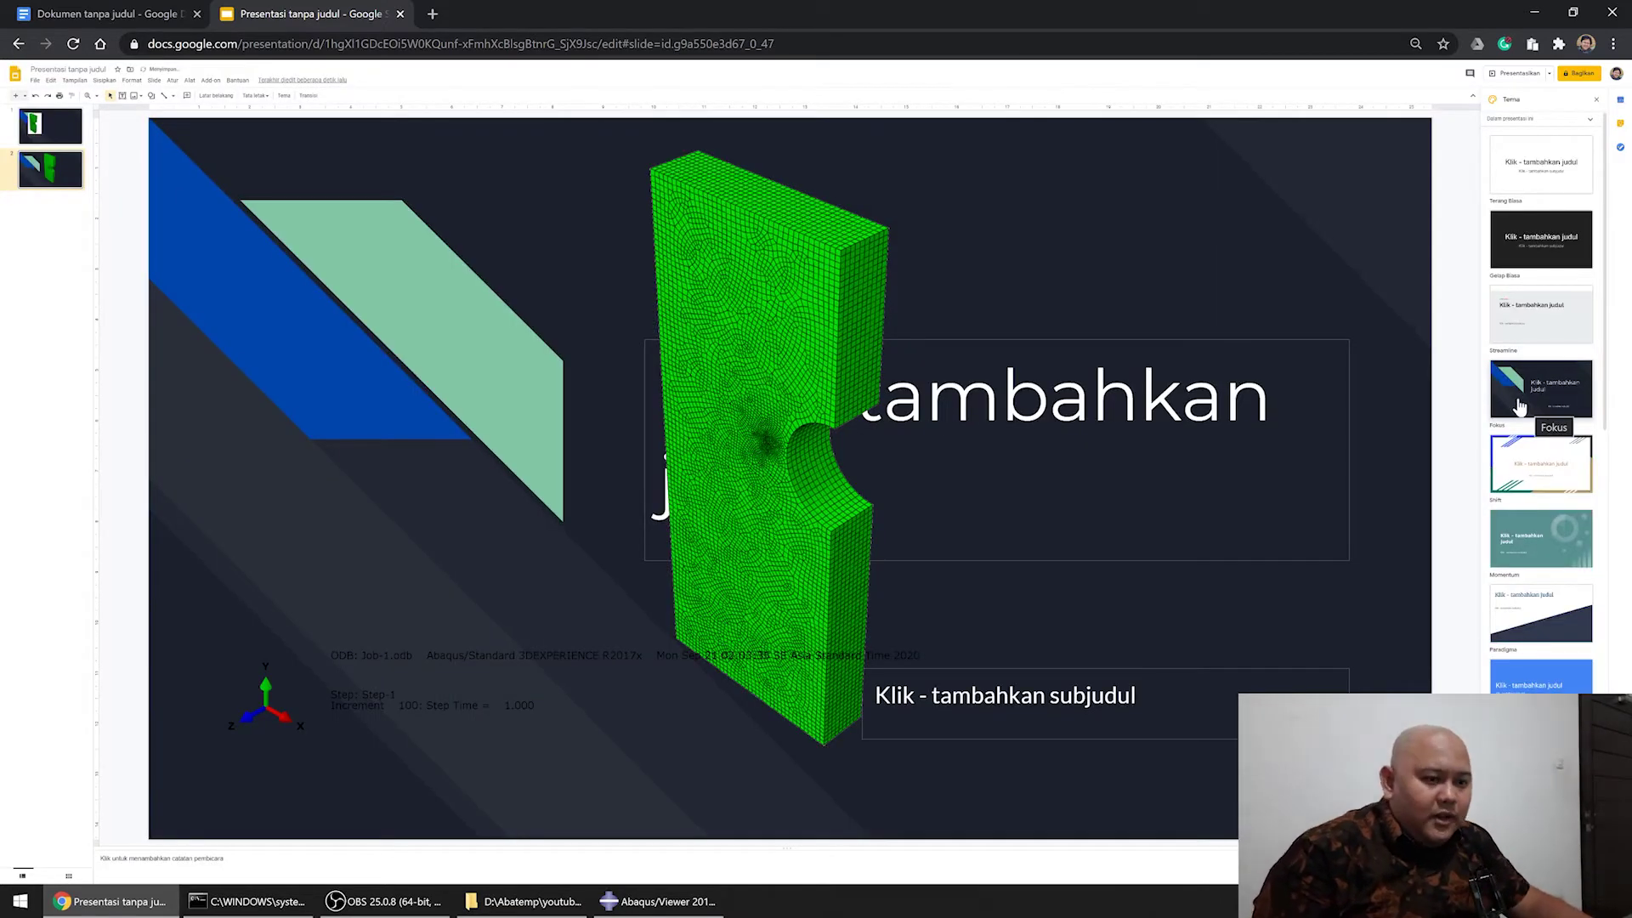
{"action": "left_click", "coordinate": [620, 900]}
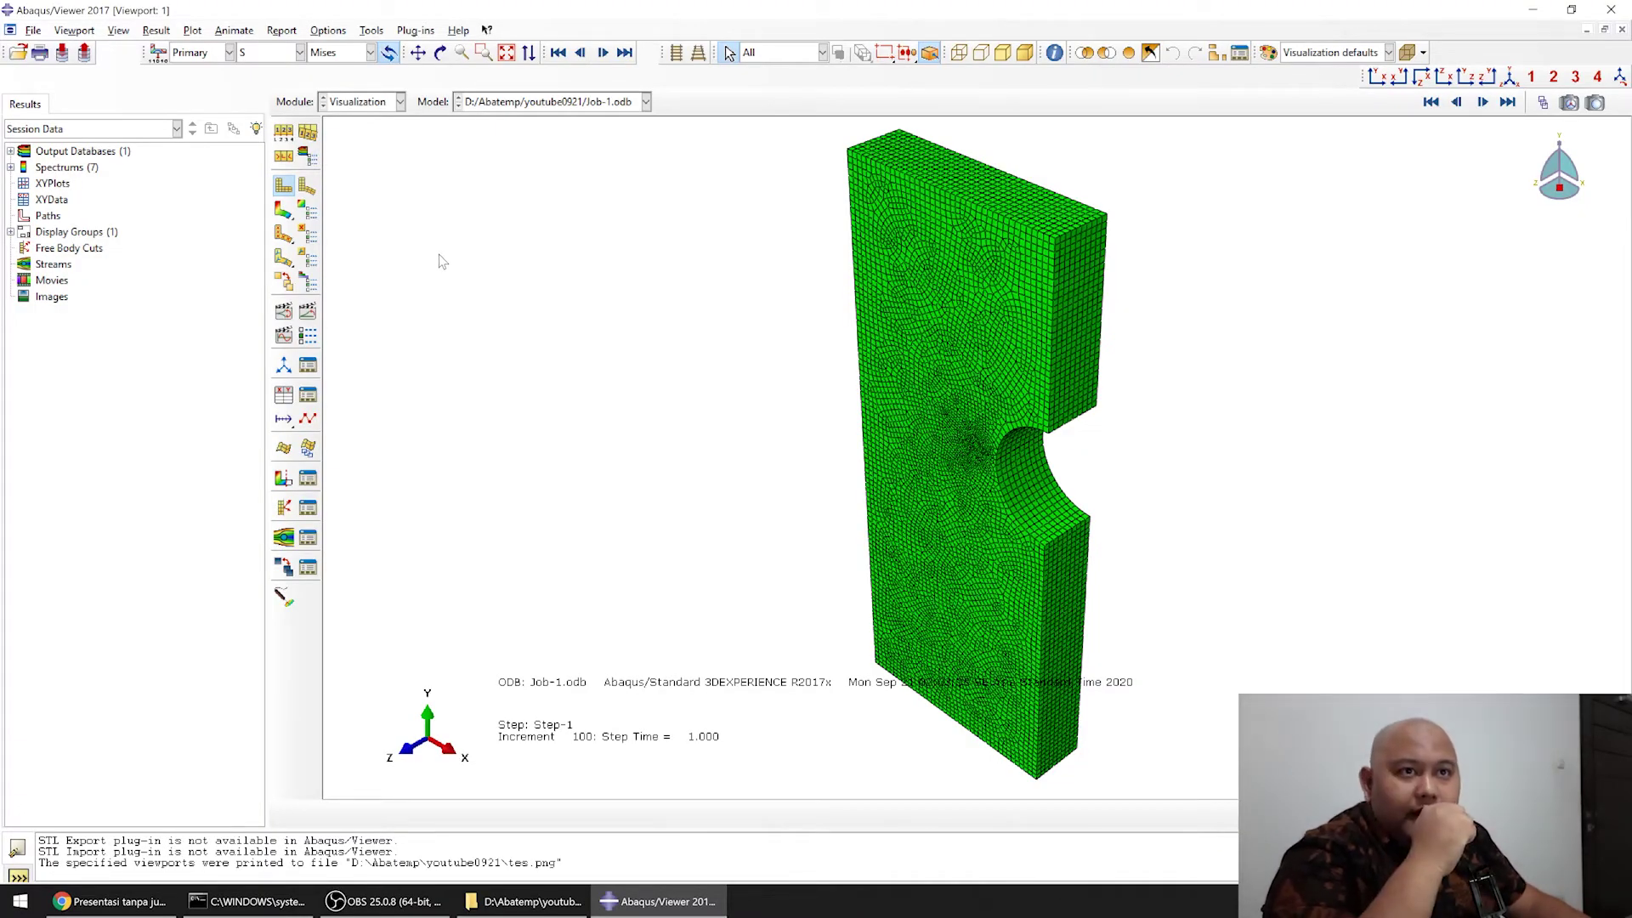
Plot Mises stress contours on the deformed plate and turn it to face the viewer.
{"action": "left_click", "coordinate": [283, 209]}
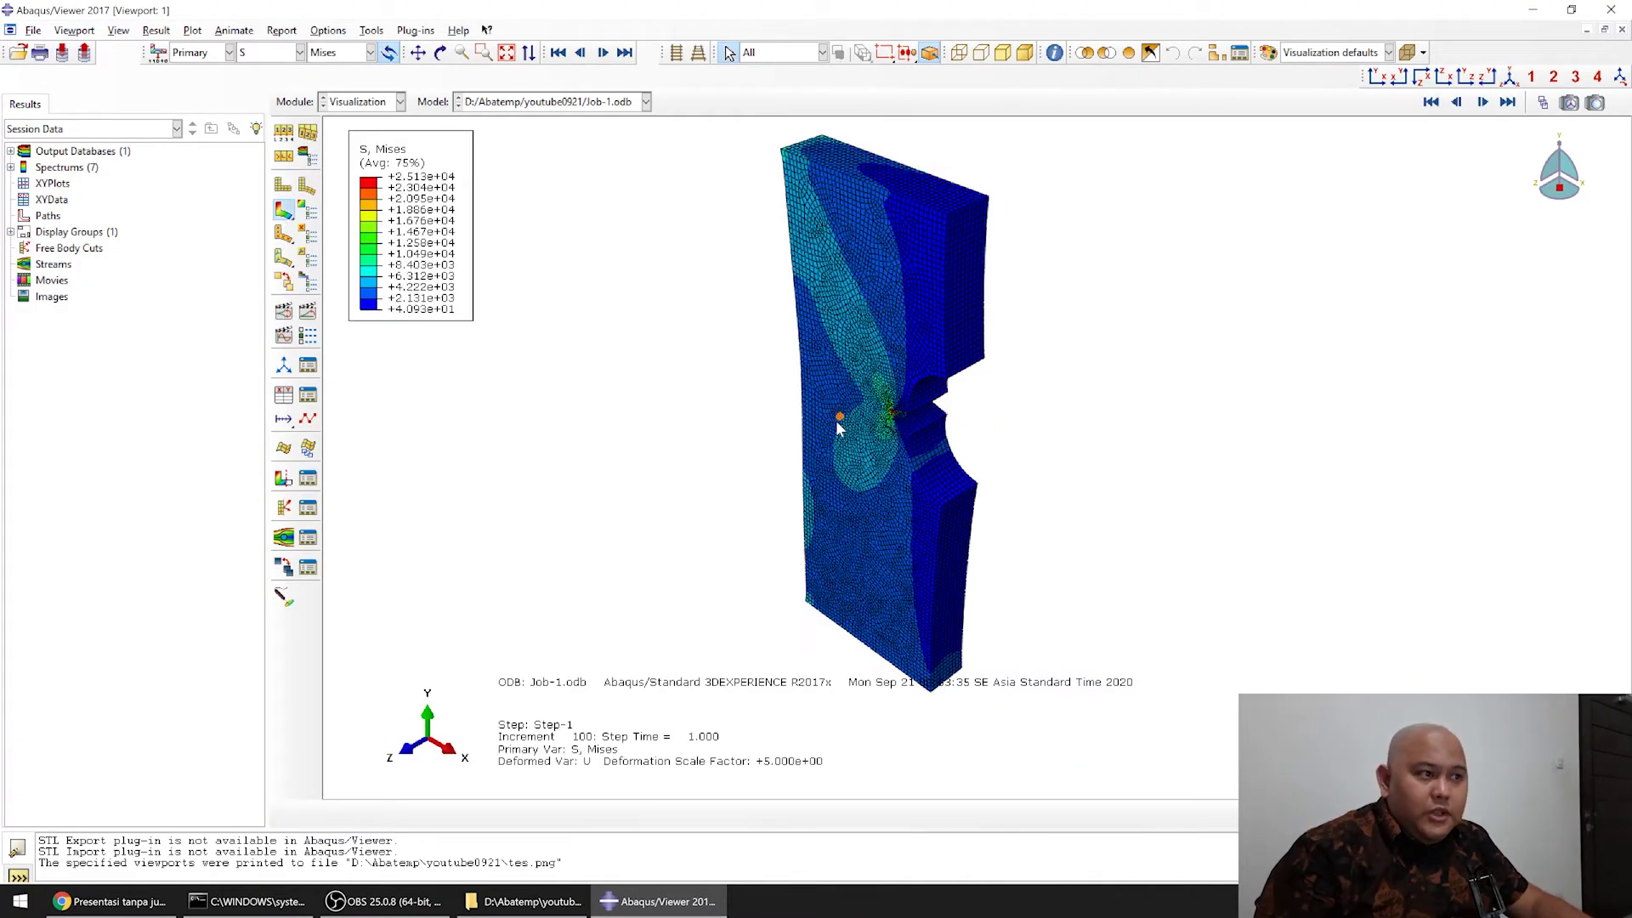
{"action": "left_click_drag", "start_coordinate": [714, 558], "coordinate": [1008, 374], "text": "ctrl+alt"}
{"action": "scroll", "coordinate": [1070, 216], "scroll_direction": "up", "scroll_amount": 1}
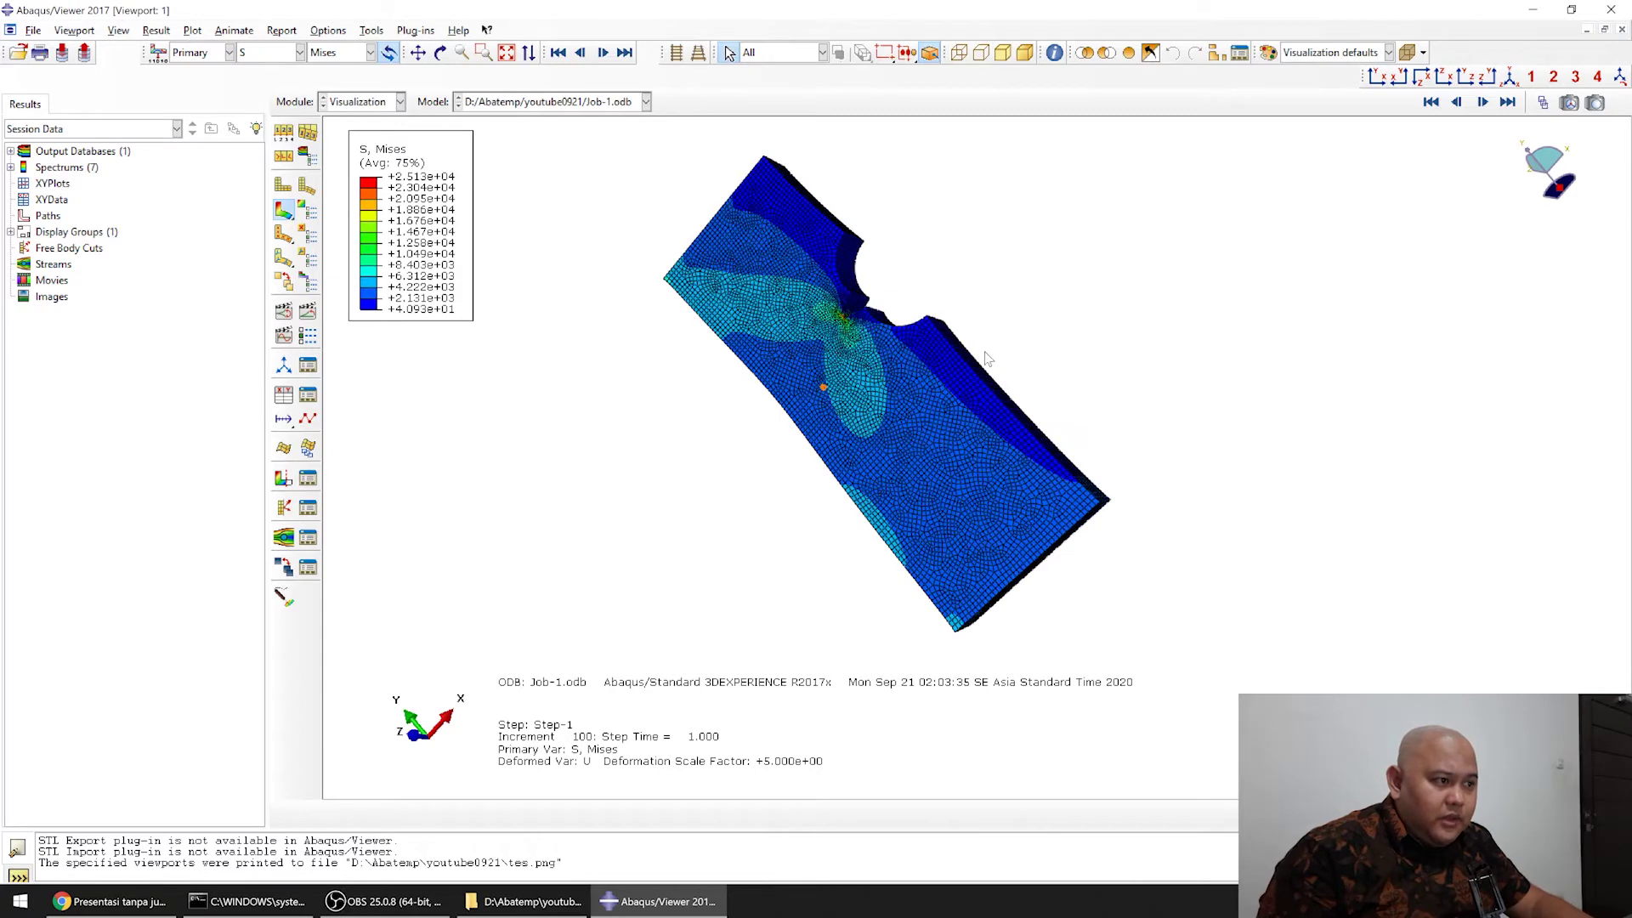
{"action": "left_click_drag", "start_coordinate": [935, 490], "coordinate": [990, 506], "text": "ctrl+alt"}
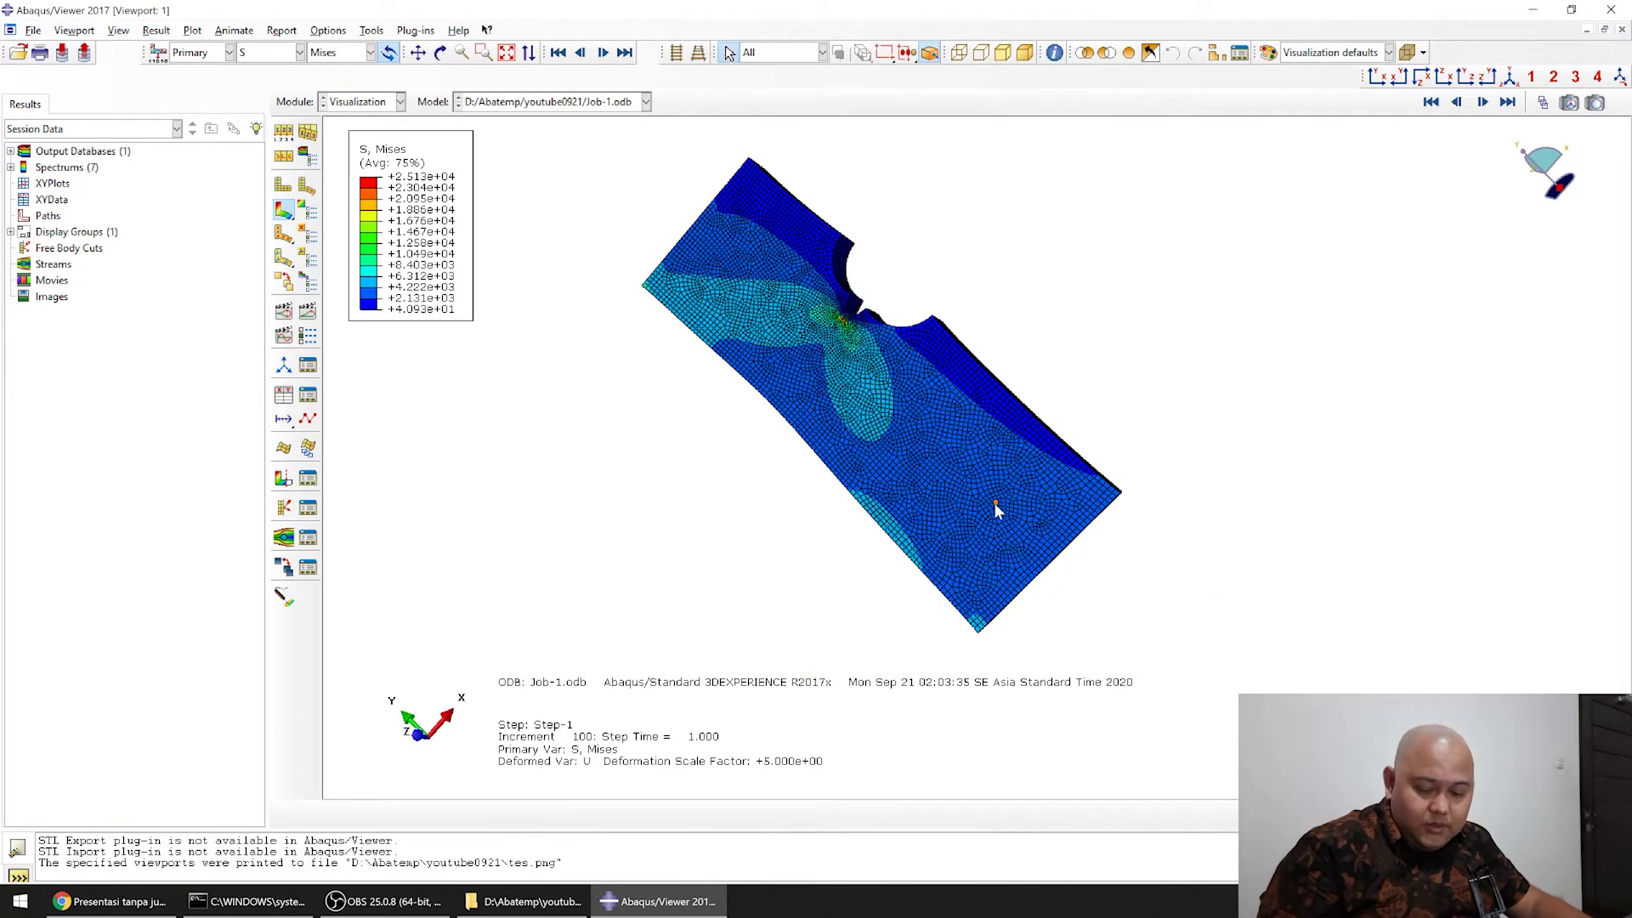
Capture a screen snip of the stress contour plot area.
{"action": "key", "text": "super+shift+s"}
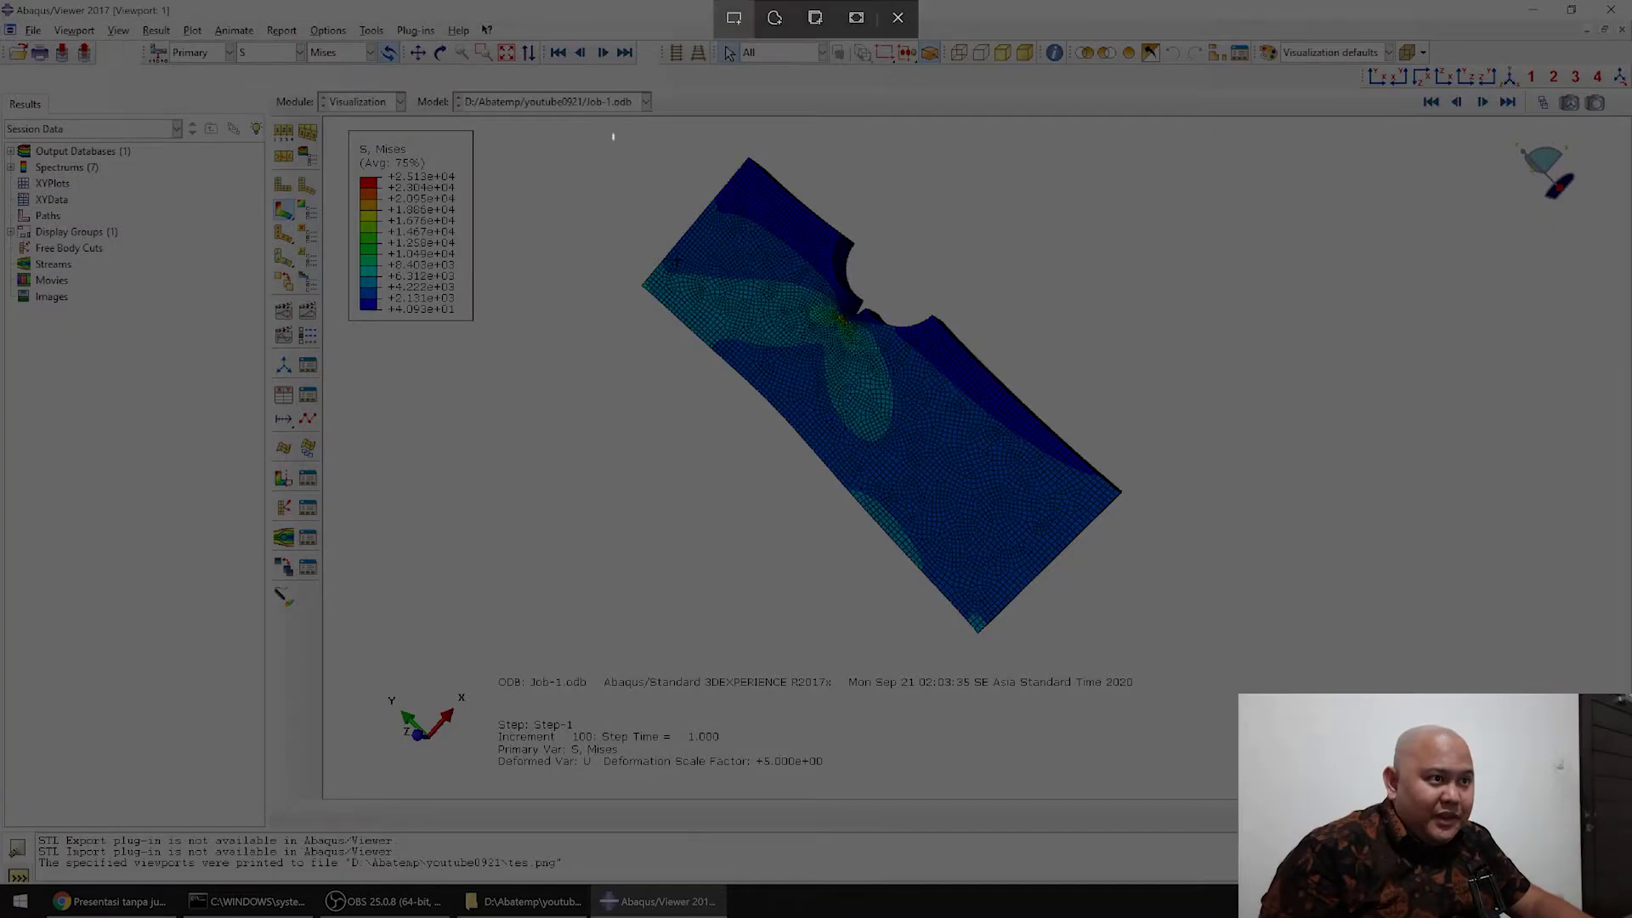
{"action": "left_click_drag", "start_coordinate": [612, 133], "coordinate": [1194, 639]}
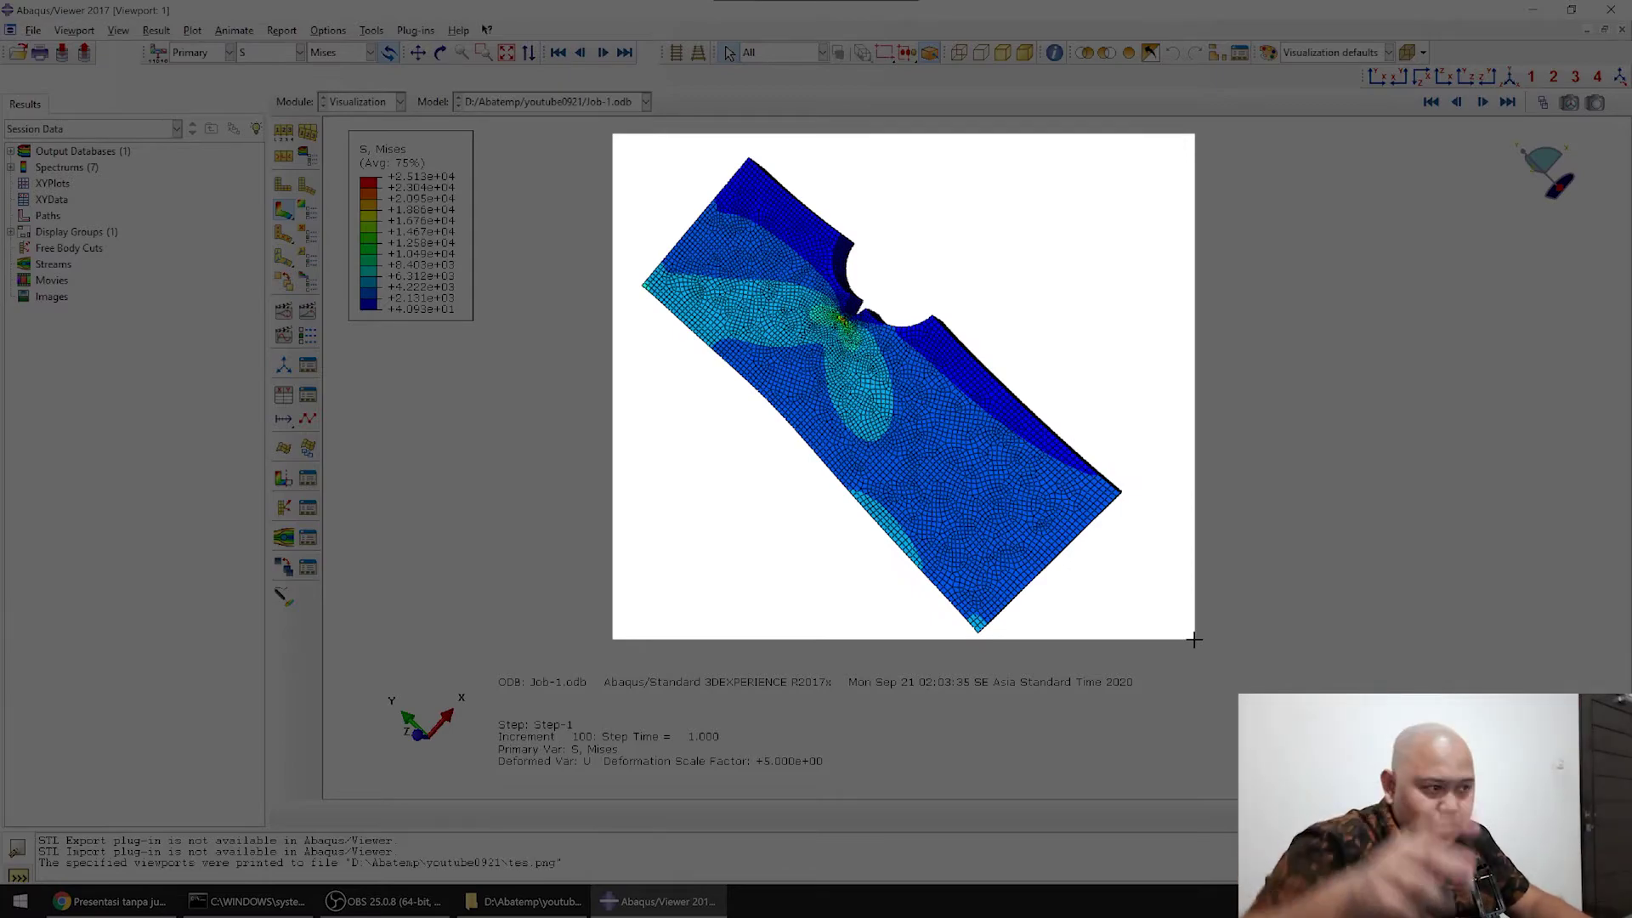
{"action": "key", "text": "alt+Tab"}
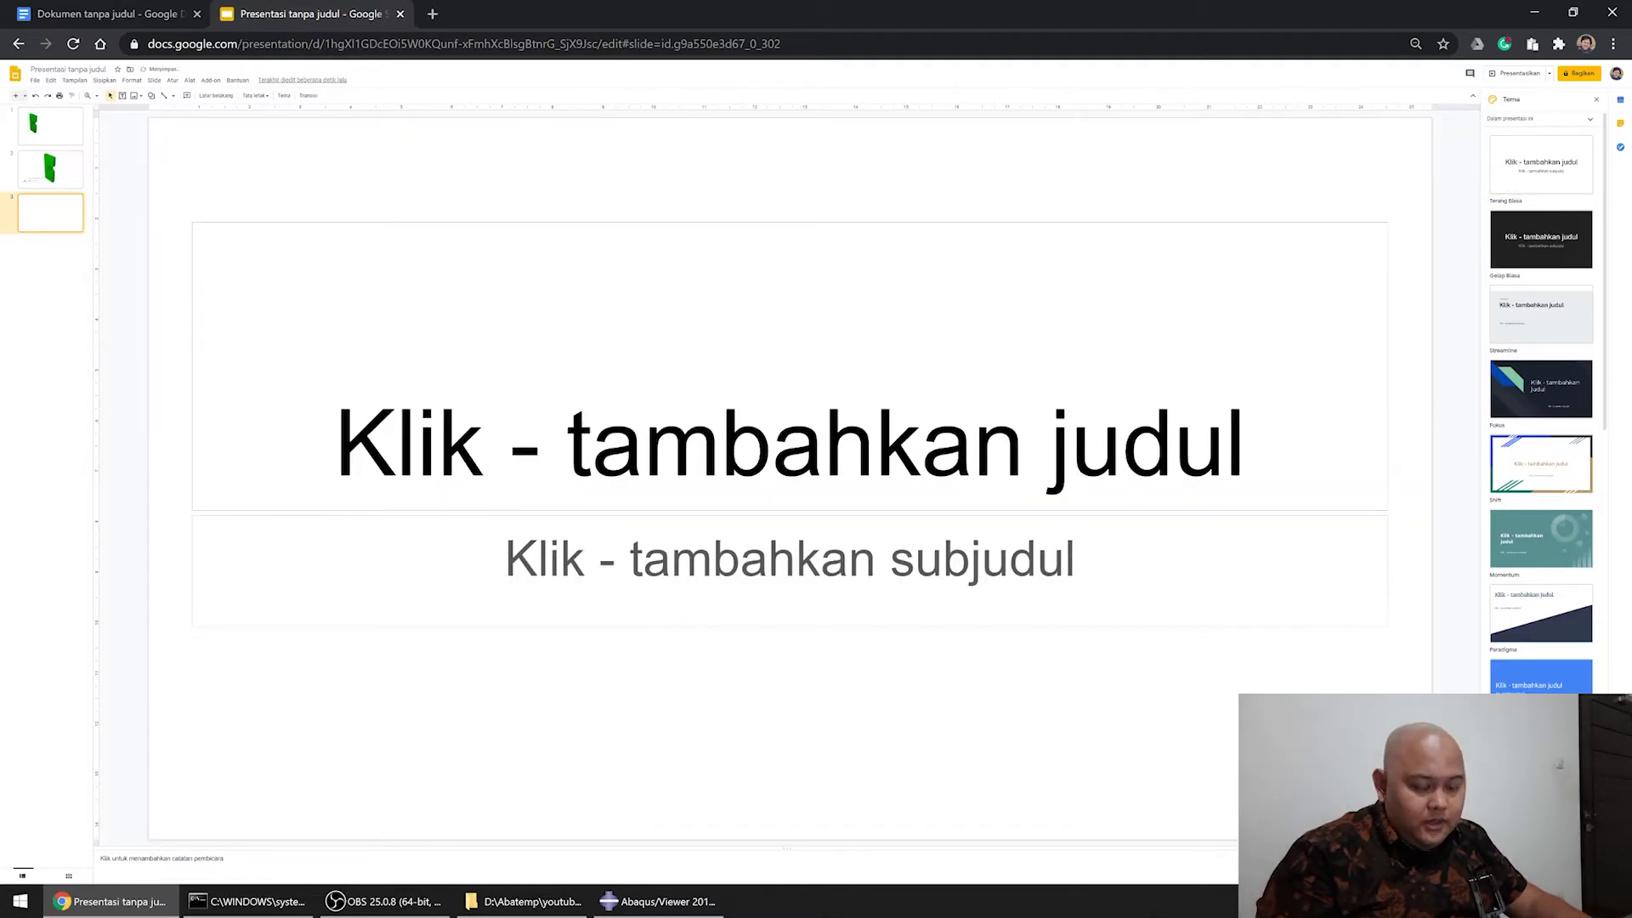
Paste the stress-plot snip onto slide 3, shrink it and move it to the left.
{"action": "key", "text": "ctrl+v"}
{"action": "left_click_drag", "start_coordinate": [1203, 837], "coordinate": [849, 528]}
{"action": "left_click_drag", "start_coordinate": [603, 319], "coordinate": [445, 497]}
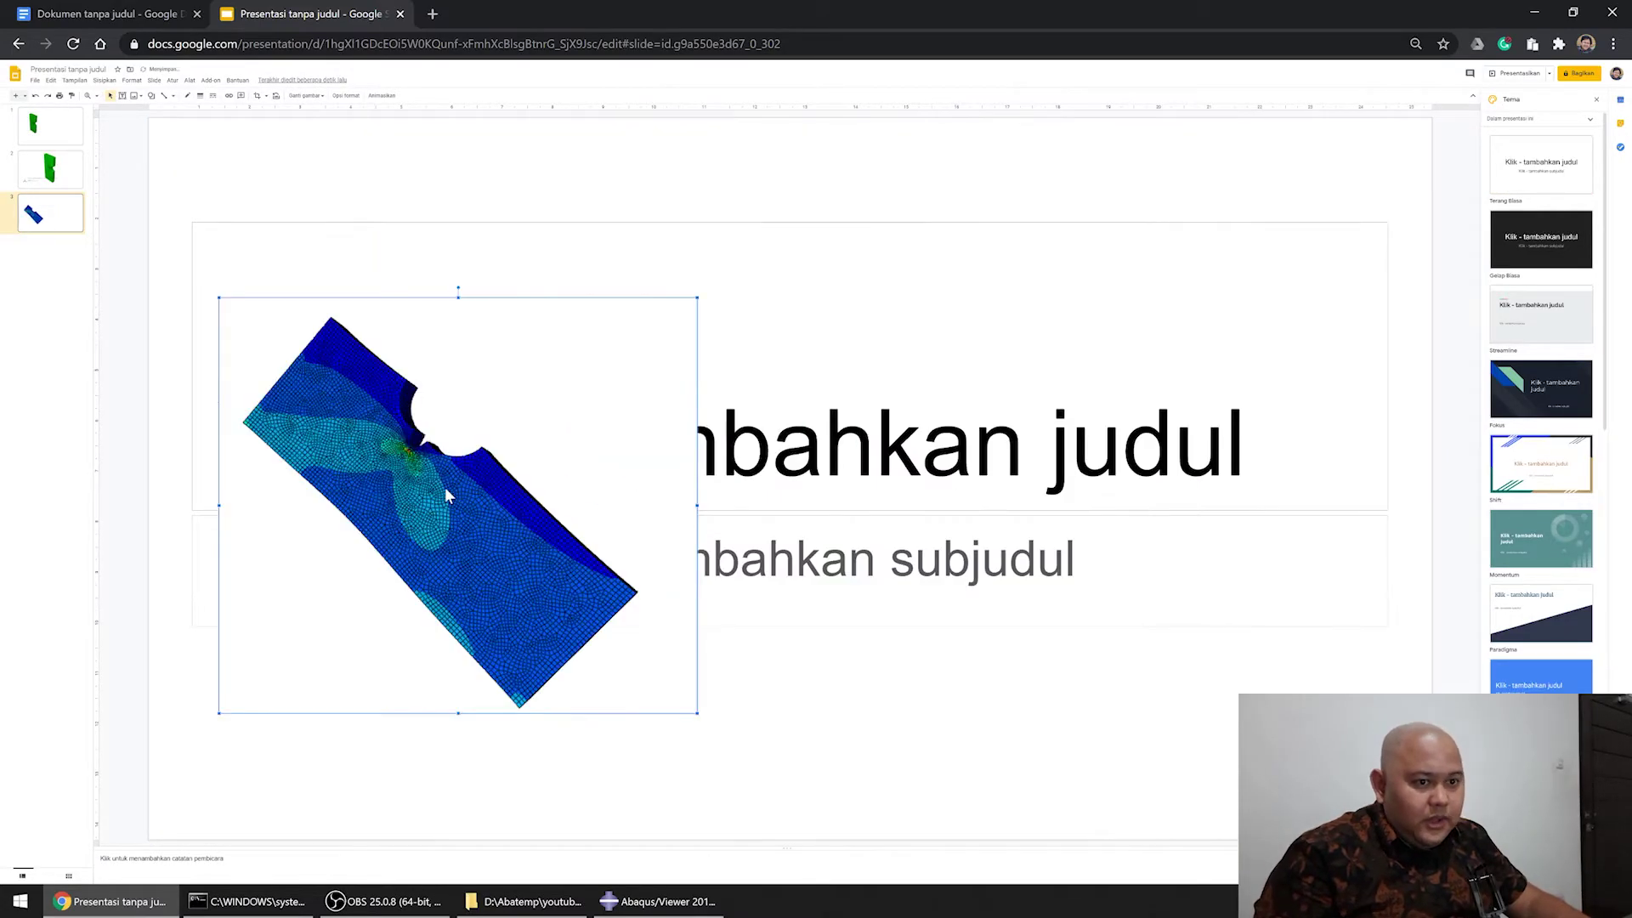
Zoom into the notch in Abaqus and place a shrunken close-up of its peak stress at the slide's top centre.
{"action": "left_click", "coordinate": [658, 900]}
{"action": "scroll", "coordinate": [903, 273], "scroll_direction": "down", "scroll_amount": 5}
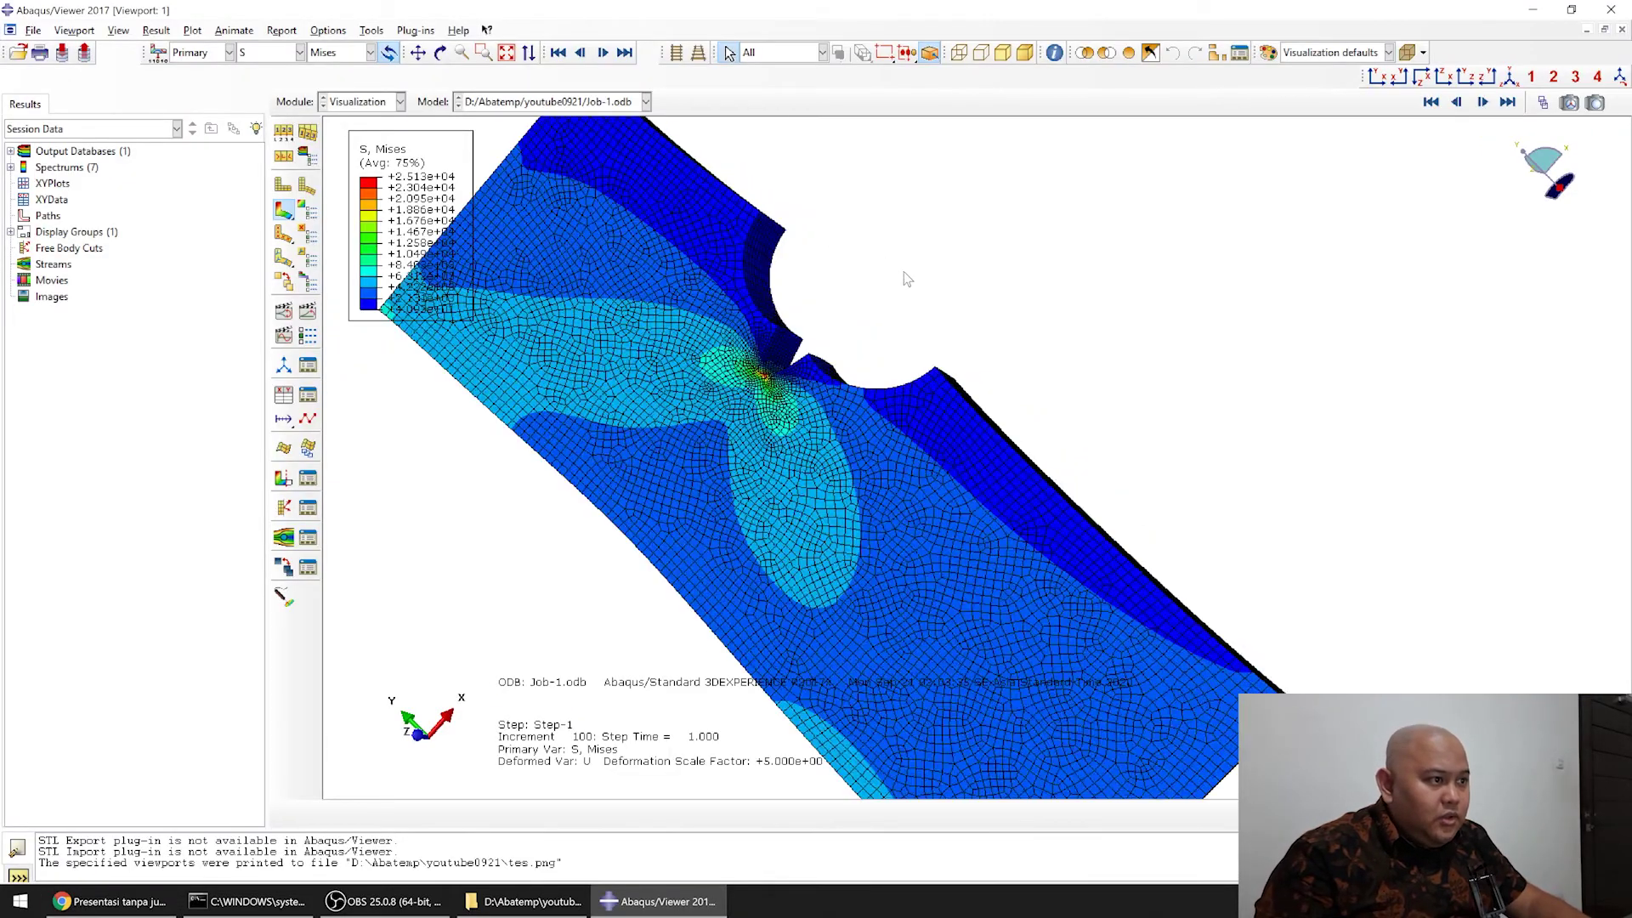
{"action": "scroll", "coordinate": [738, 302], "scroll_direction": "down", "scroll_amount": 3}
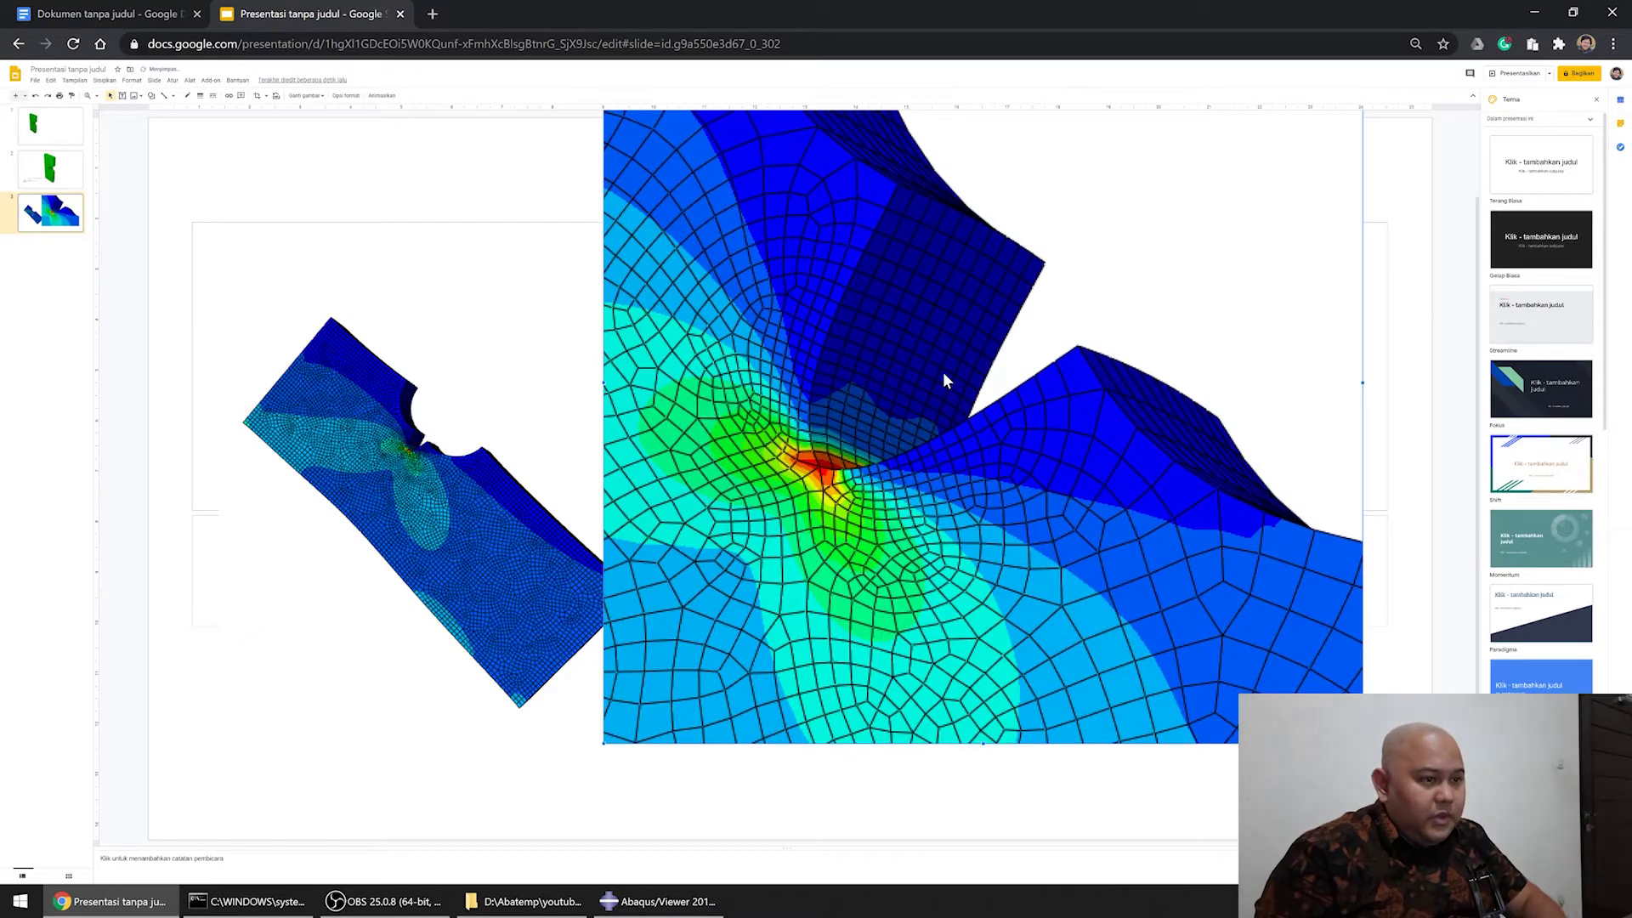
{"action": "left_click_drag", "start_coordinate": [909, 374], "coordinate": [897, 473]}
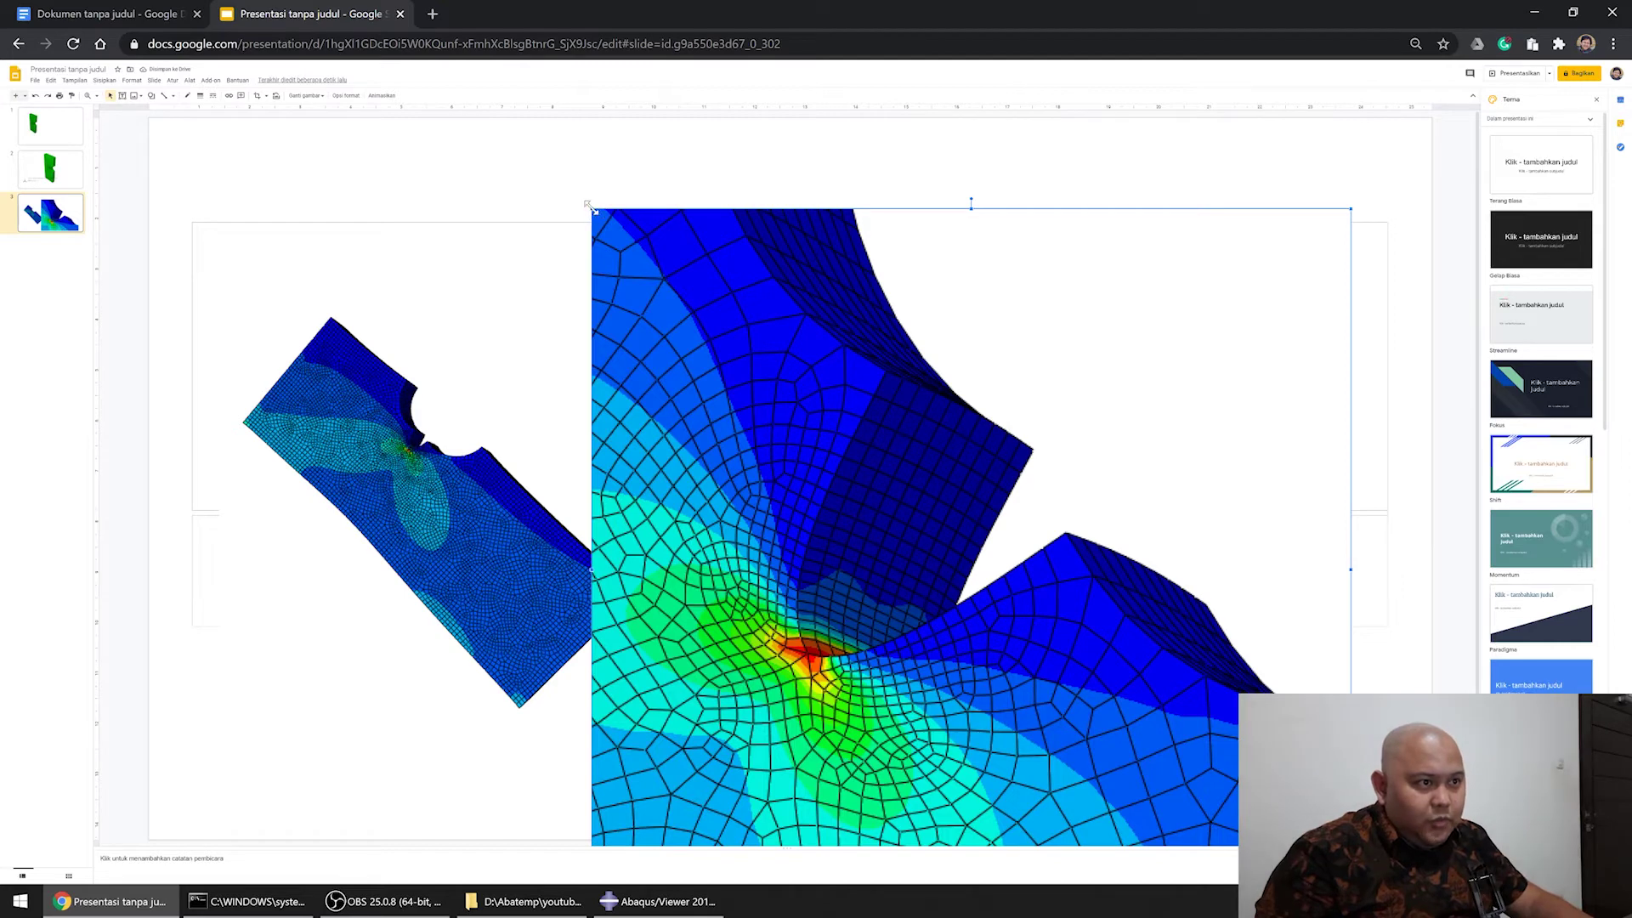
{"action": "left_click_drag", "start_coordinate": [591, 208], "coordinate": [945, 545]}
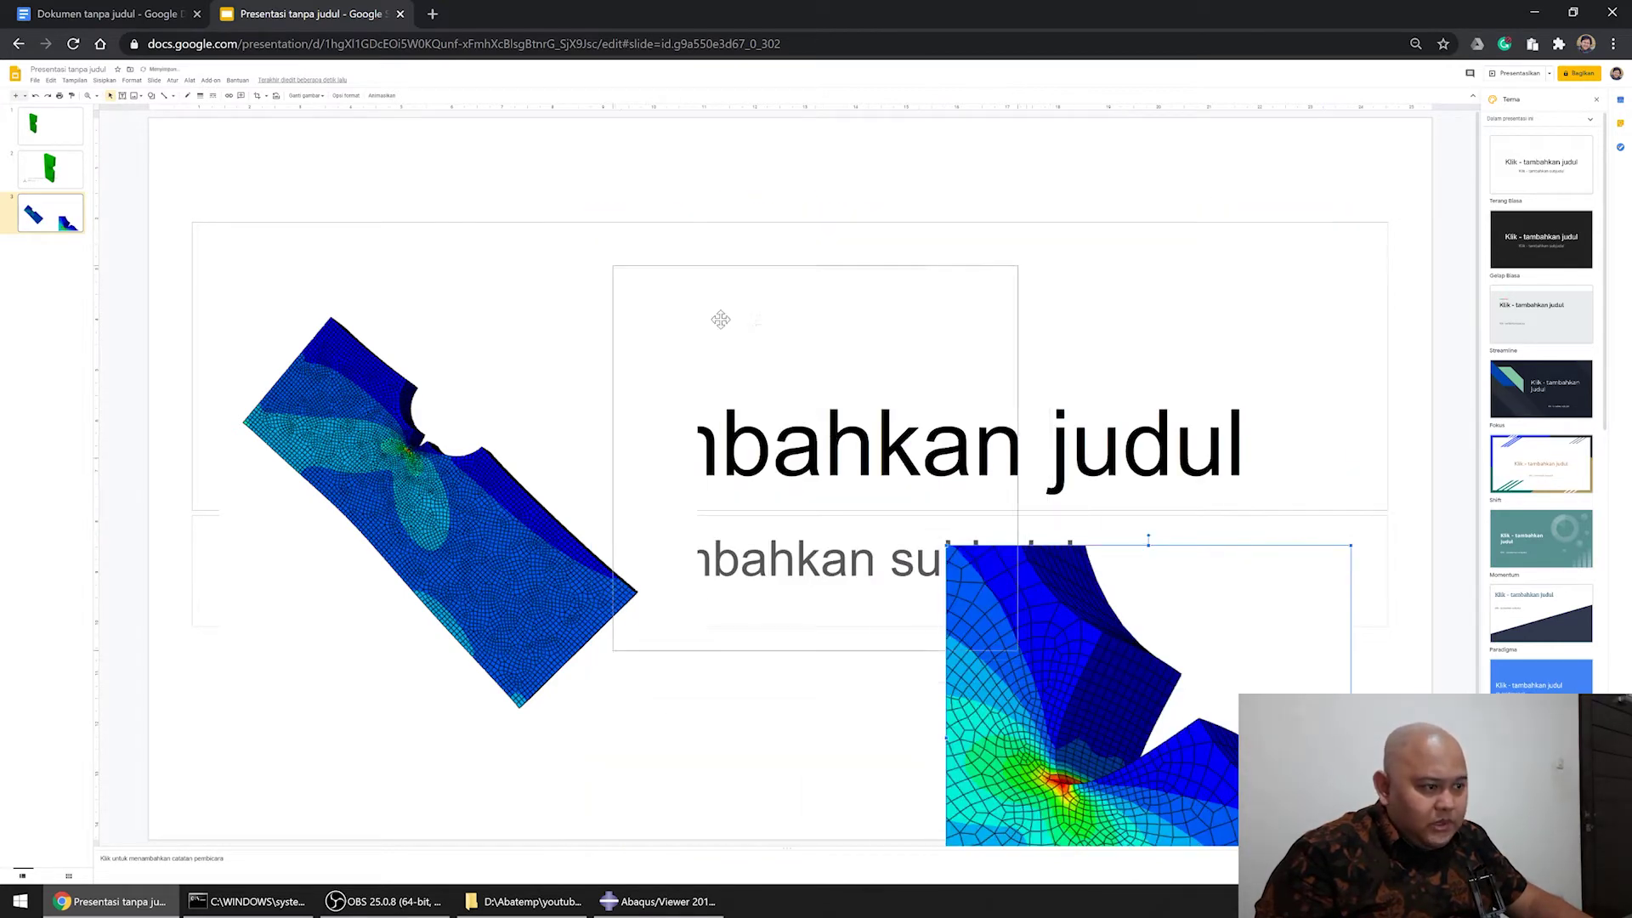
{"action": "left_click_drag", "start_coordinate": [721, 318], "coordinate": [816, 272]}
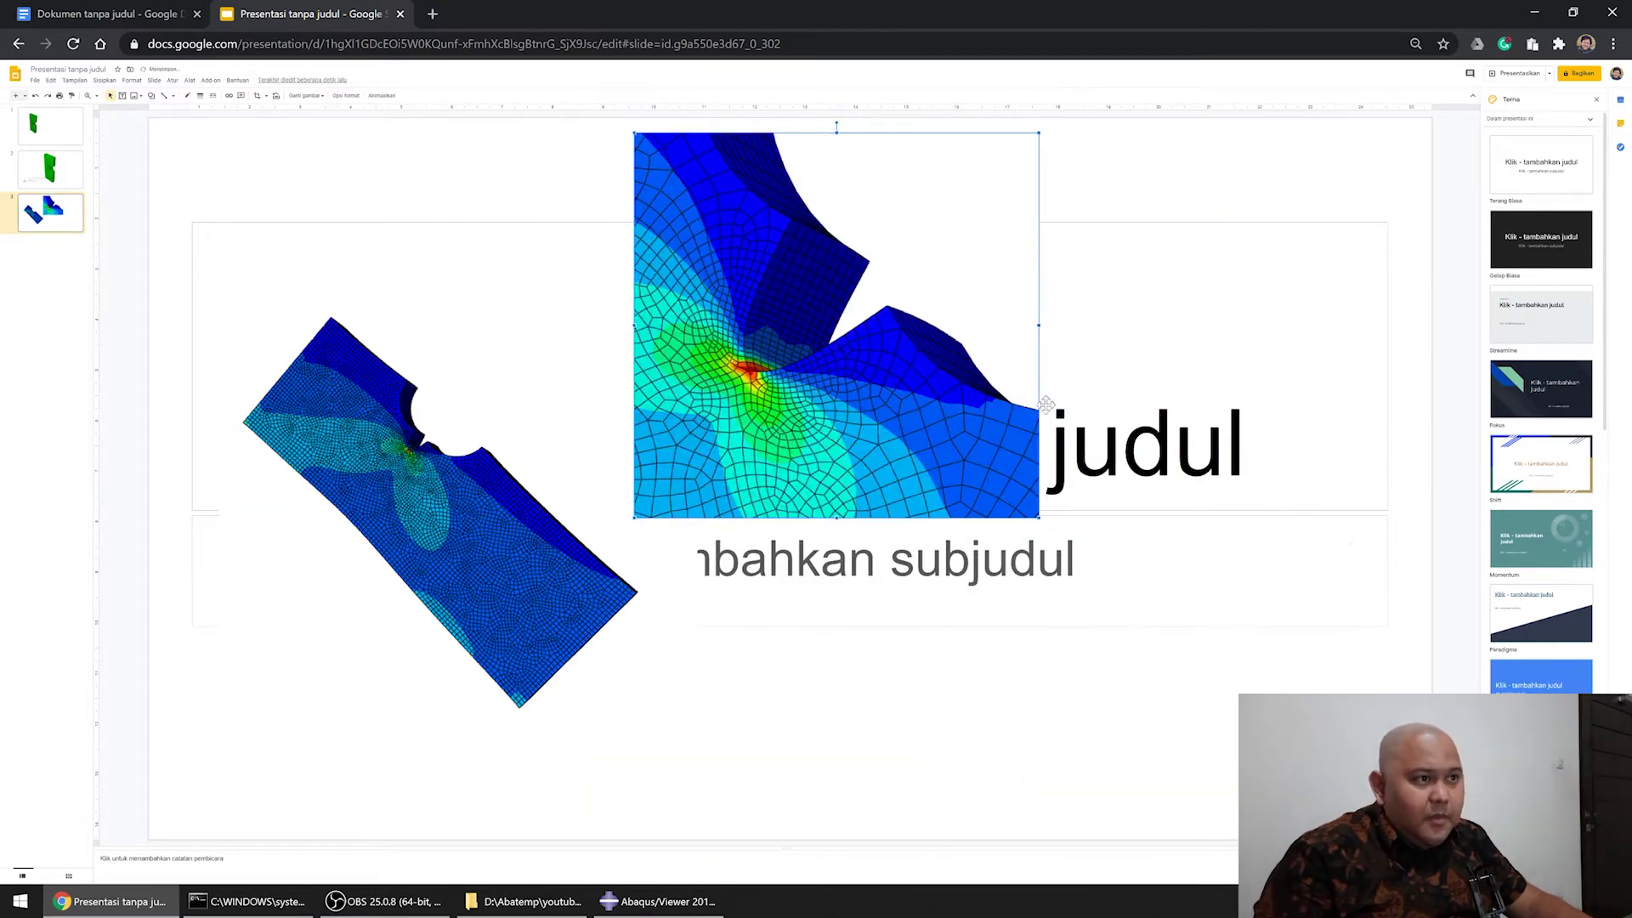
{"action": "left_click", "coordinate": [150, 96]}
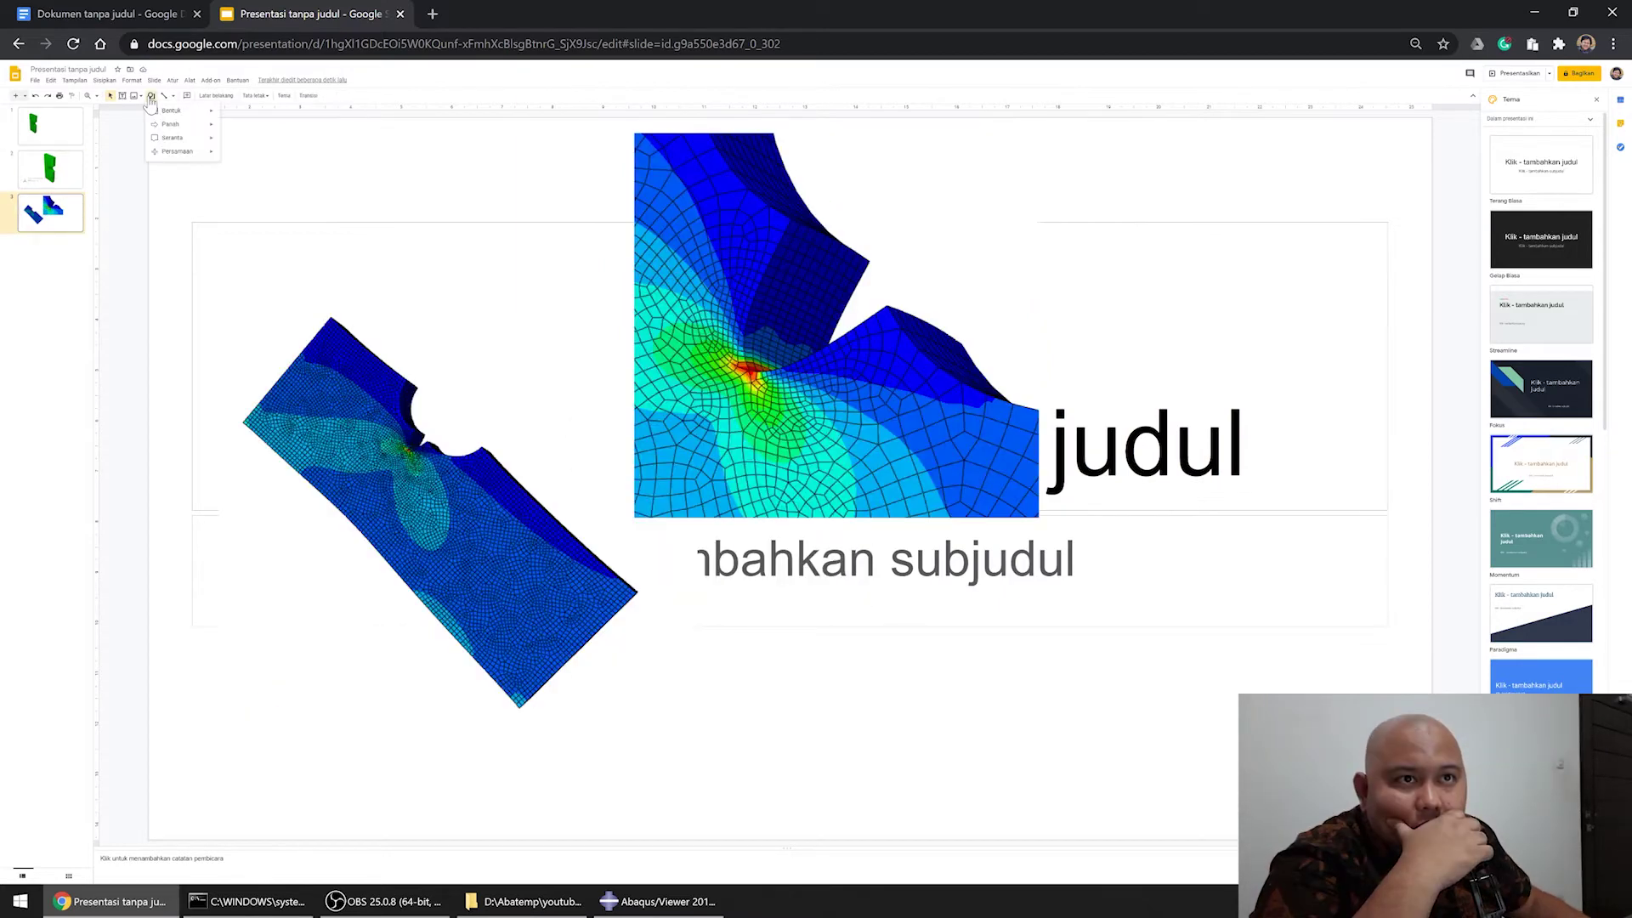